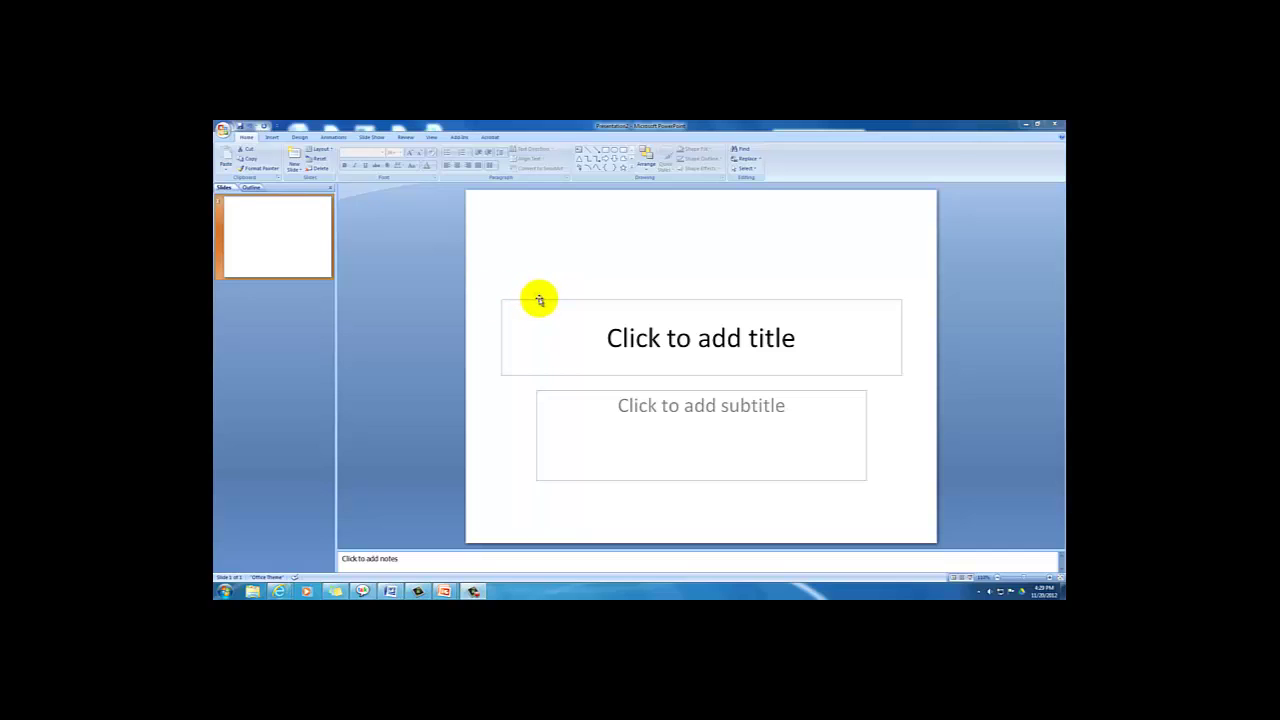
Type a name into the title placeholder, then dismiss the Windows performance prompt.
{"action": "left_click", "coordinate": [543, 298]}
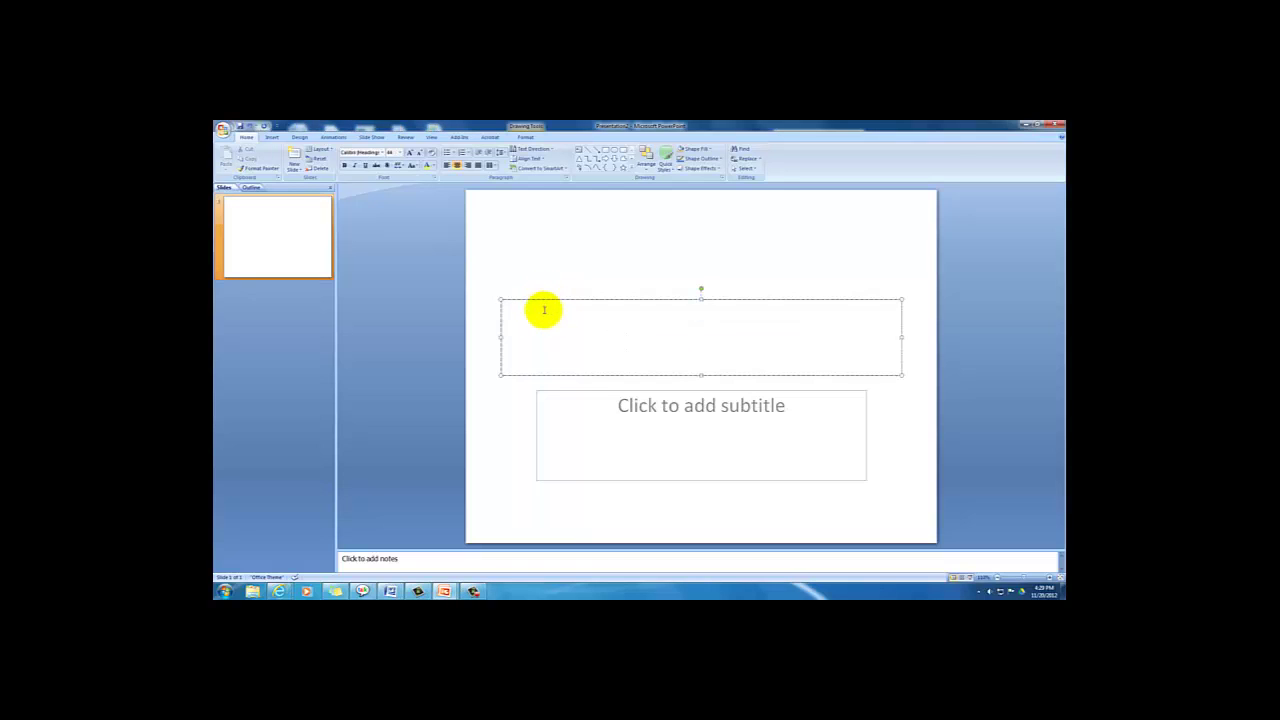
{"action": "left_click", "coordinate": [574, 388]}
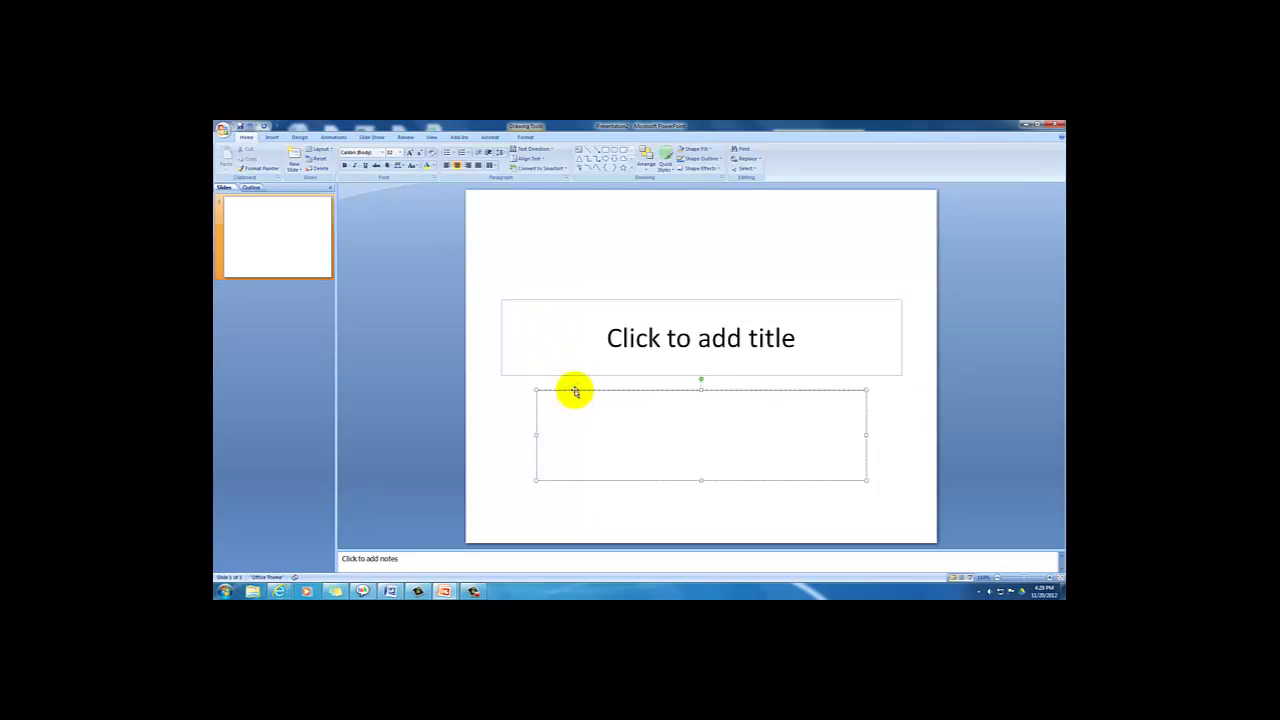
{"action": "left_click", "coordinate": [655, 340]}
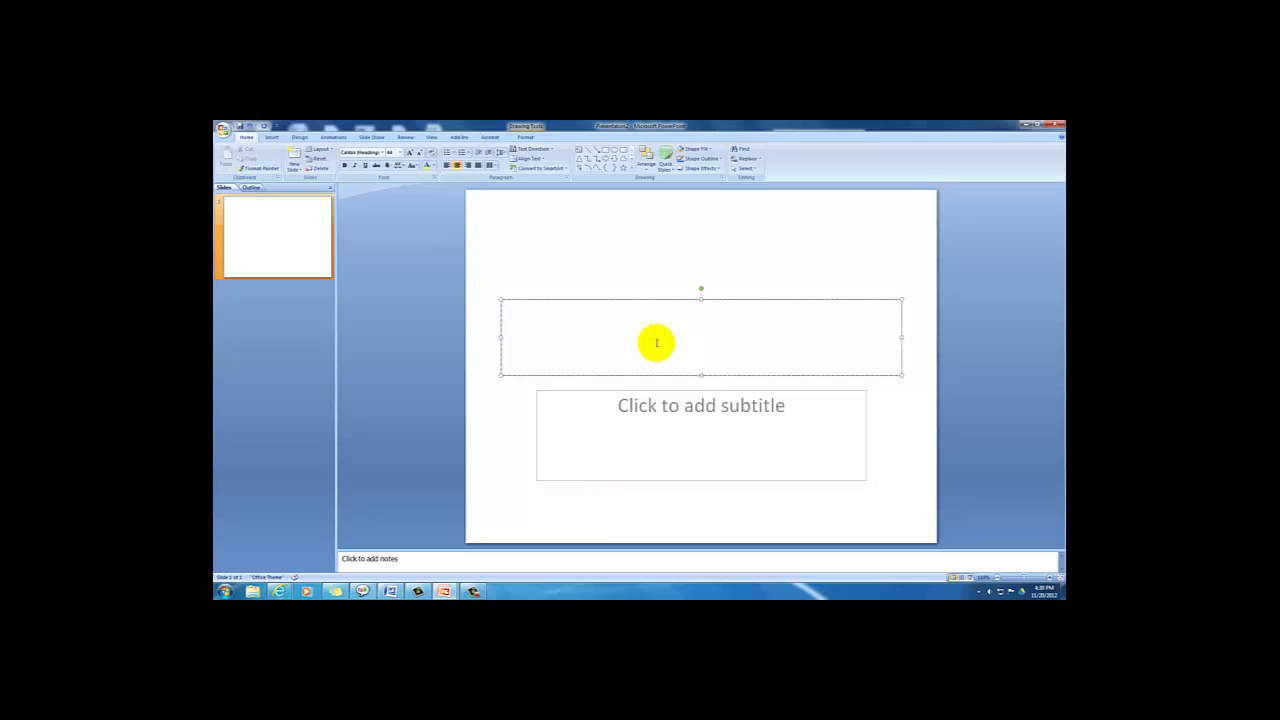
{"action": "type", "text": "Mr. Poynton"}
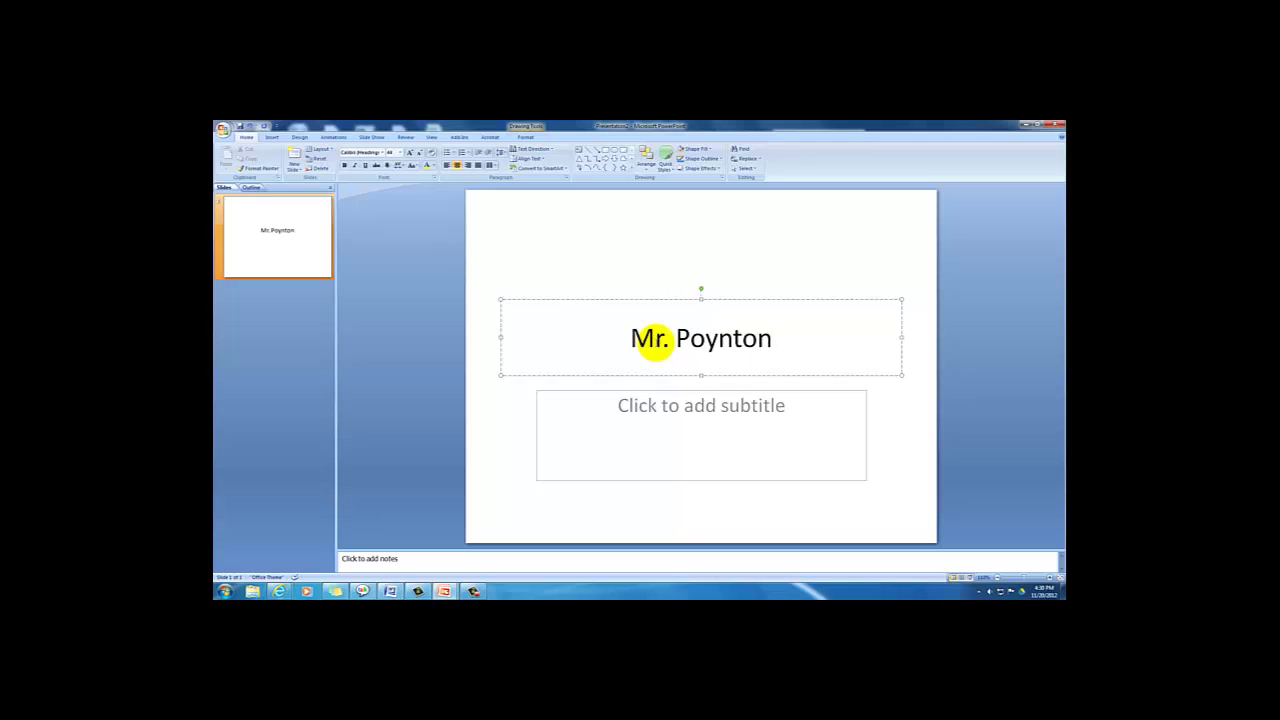
{"action": "left_click", "coordinate": [607, 267]}
{"action": "left_click", "coordinate": [750, 262]}
Delete the title and subtitle placeholders, leaving the slide blank.
{"action": "left_click", "coordinate": [681, 330]}
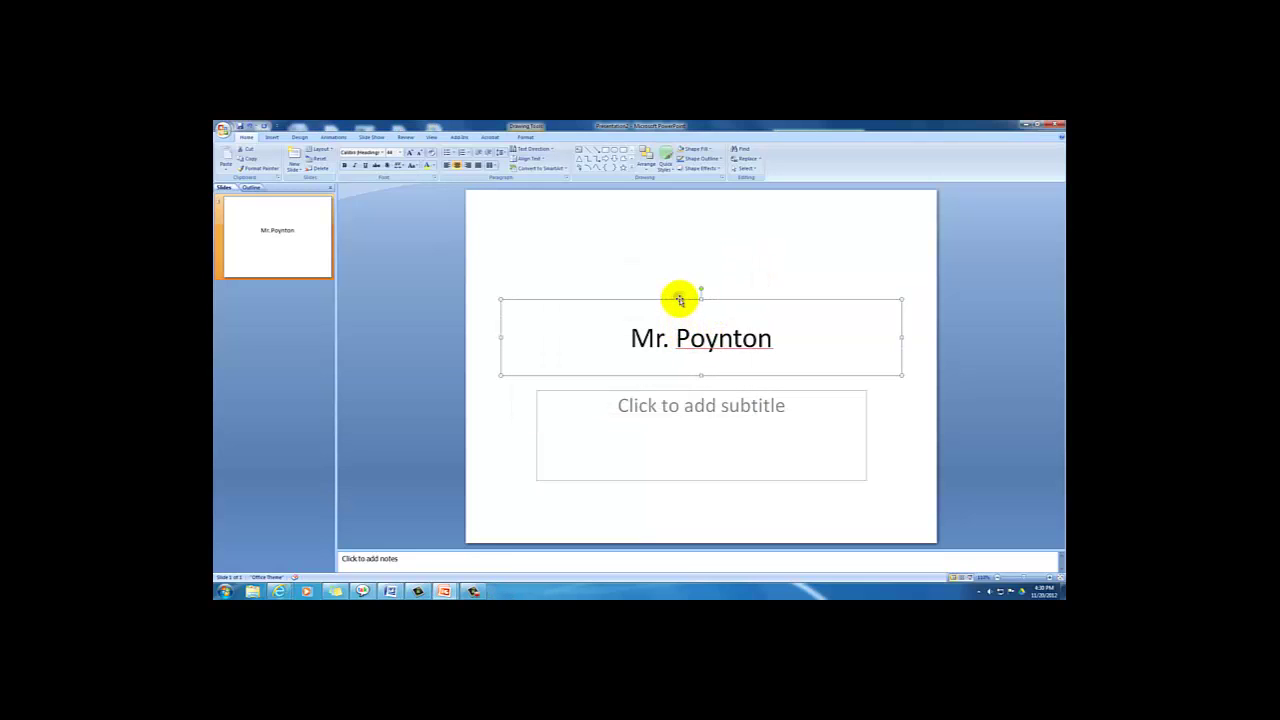
{"action": "key", "text": "Delete"}
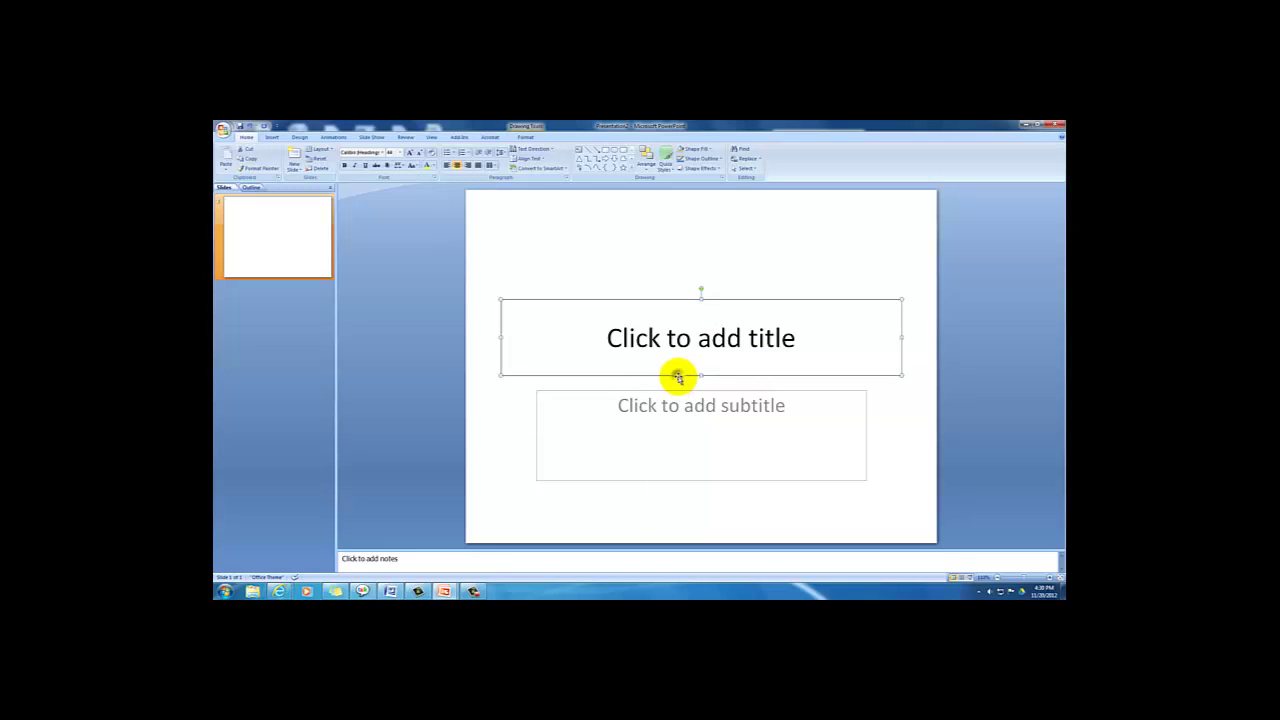
{"action": "key", "text": "Delete"}
{"action": "left_click", "coordinate": [677, 389]}
{"action": "key", "text": "Escape"}
{"action": "key", "text": "Delete"}
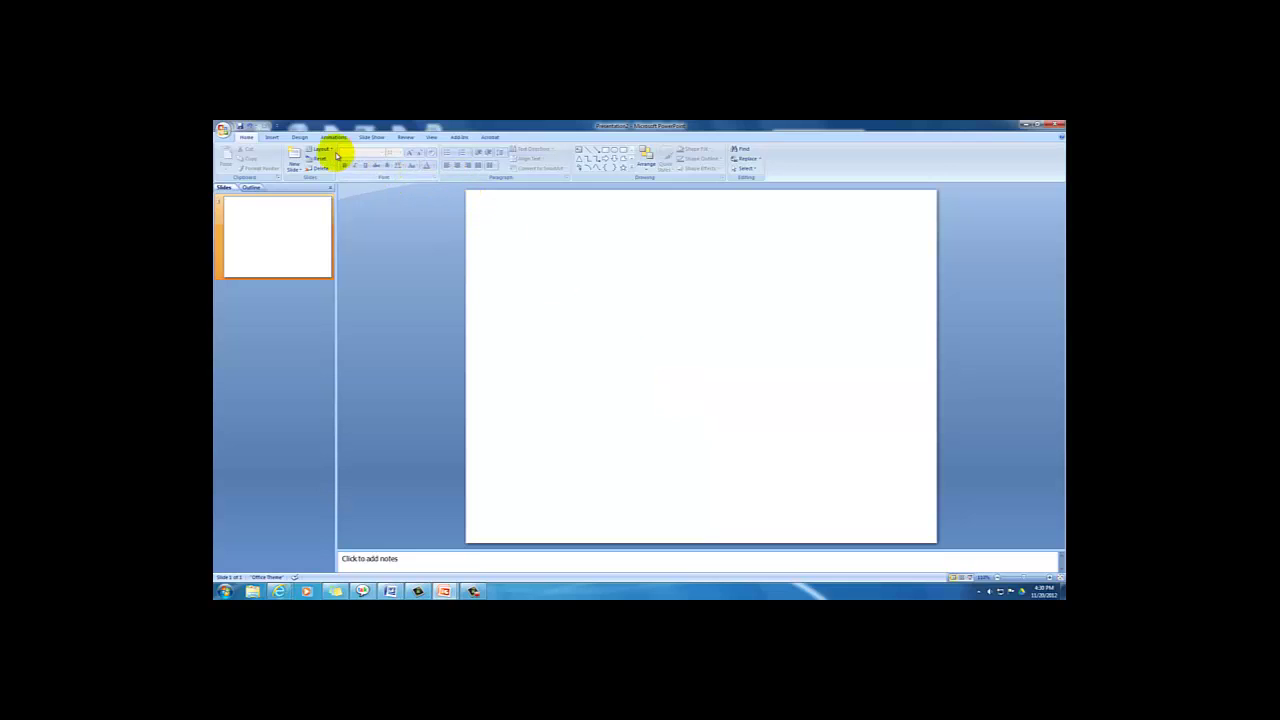
Draw a wide text box and move it into the lower half of the slide.
{"action": "left_click", "coordinate": [274, 137]}
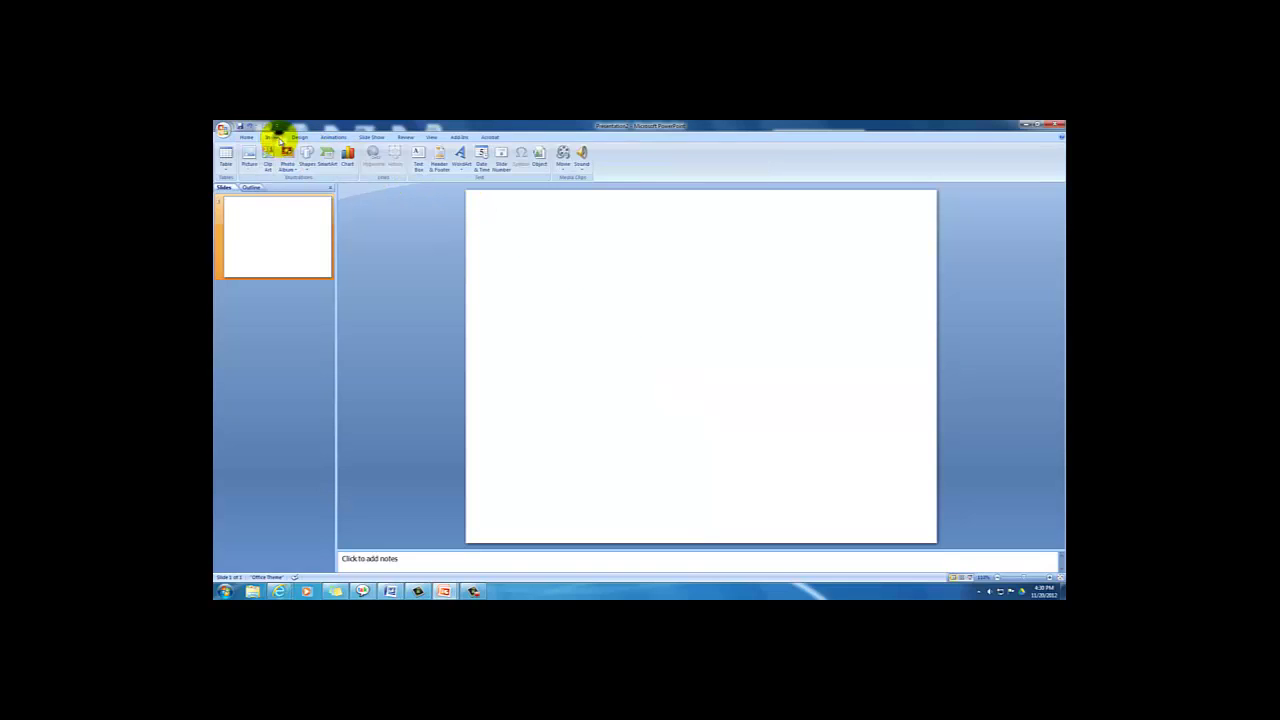
{"action": "left_click", "coordinate": [419, 157]}
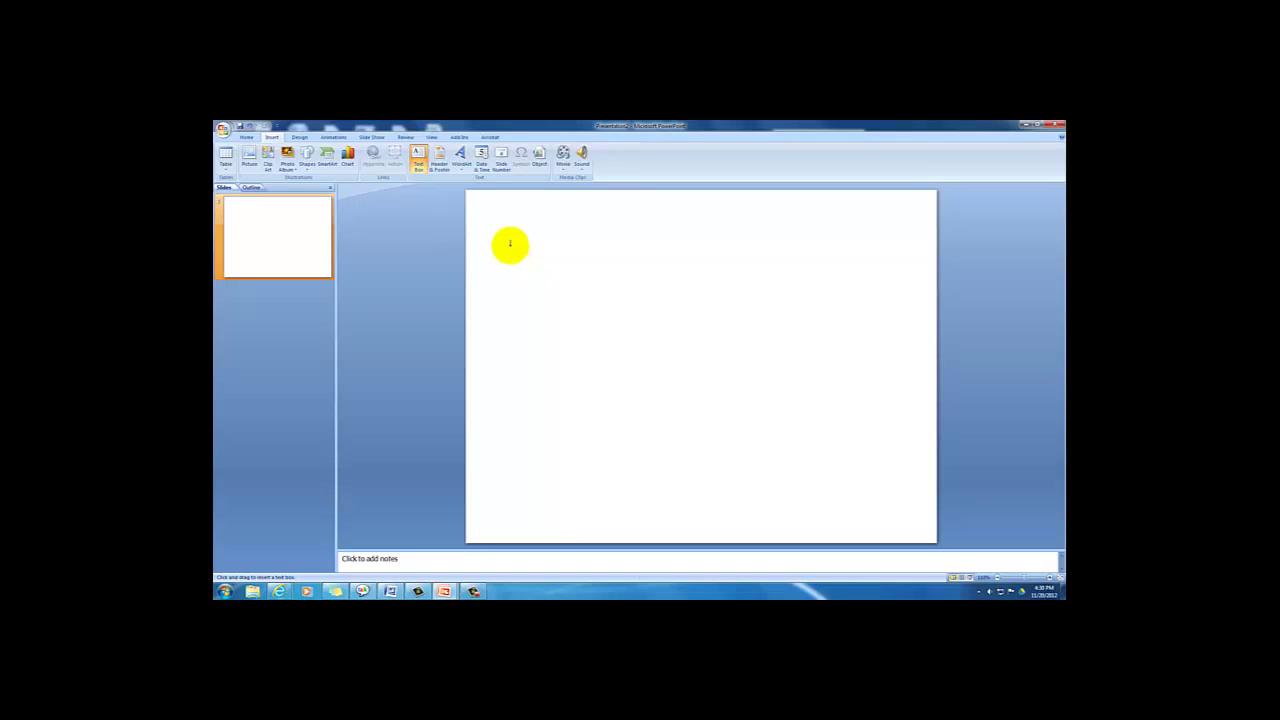
{"action": "left_click_drag", "start_coordinate": [509, 245], "coordinate": [675, 306]}
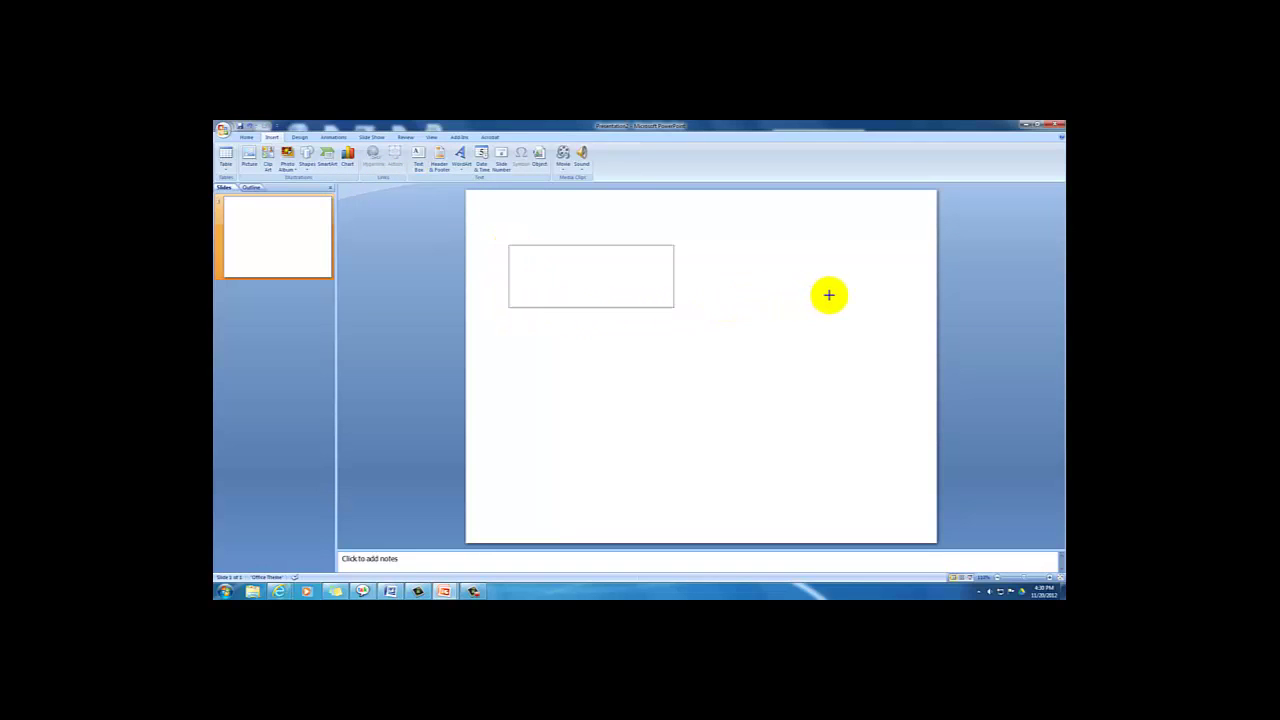
{"action": "left_click_drag", "start_coordinate": [829, 295], "coordinate": [890, 295]}
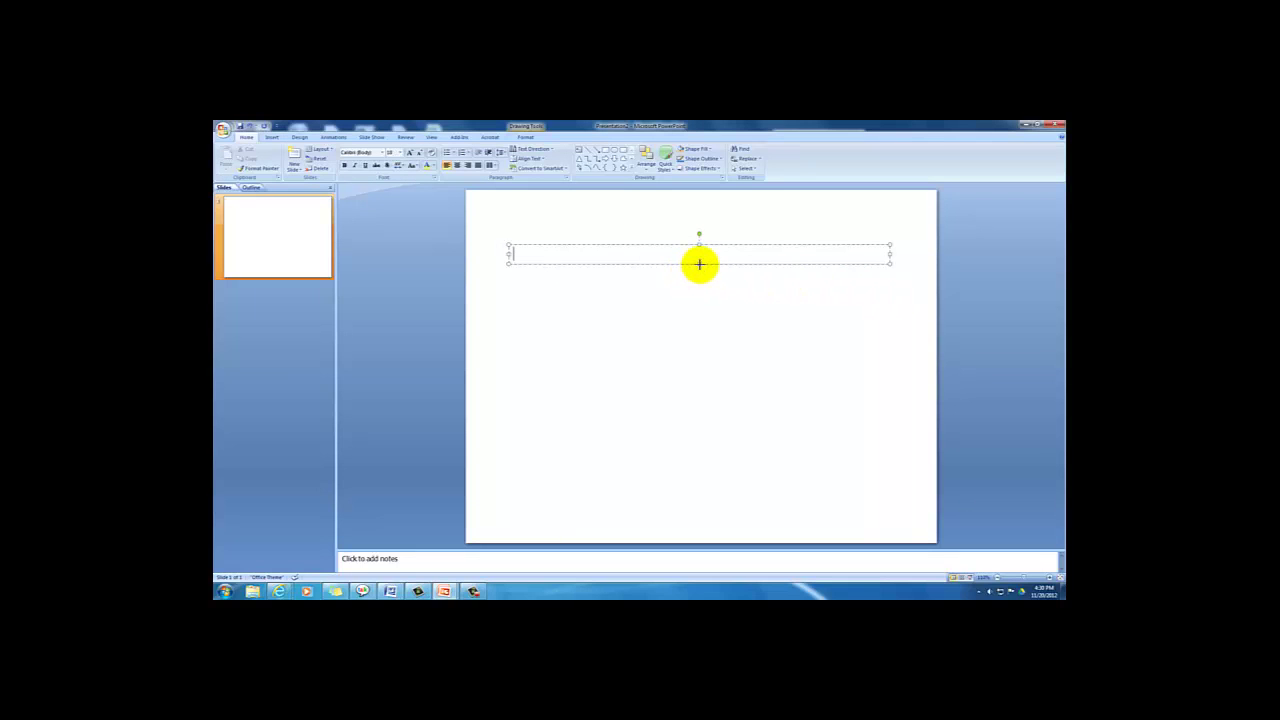
{"action": "left_click_drag", "start_coordinate": [699, 264], "coordinate": [702, 387]}
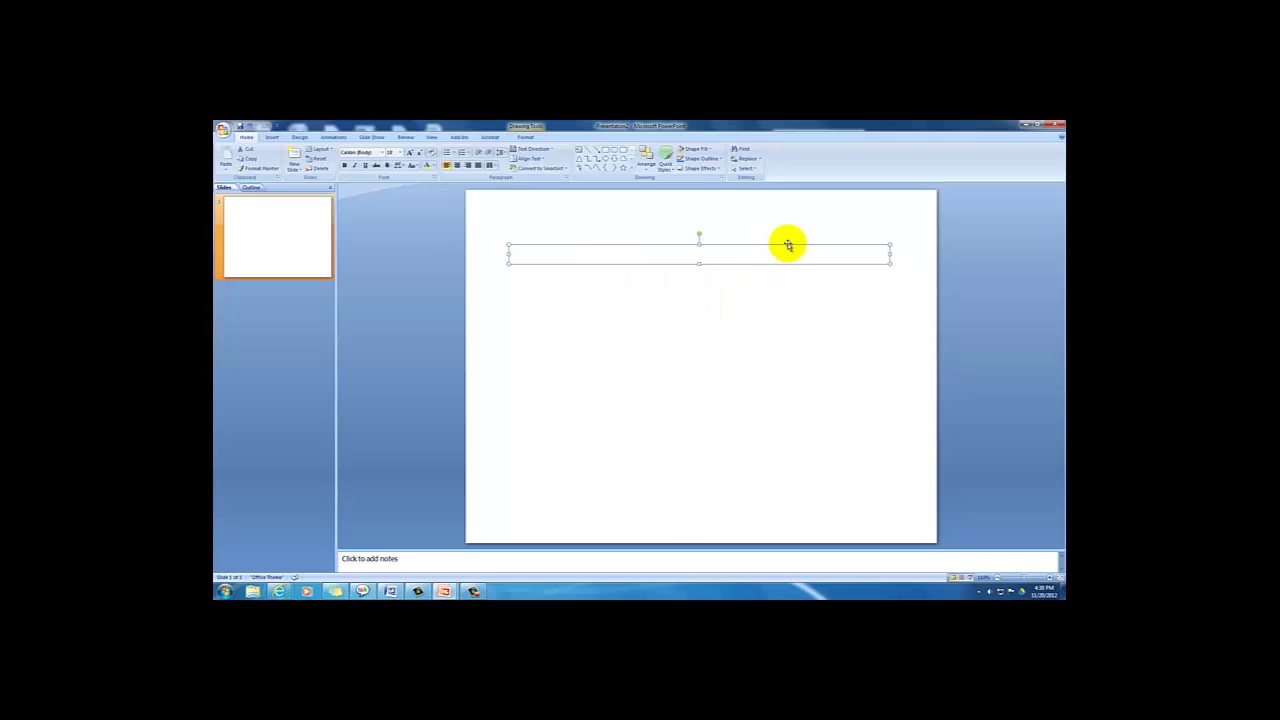
{"action": "left_click_drag", "start_coordinate": [788, 245], "coordinate": [792, 418]}
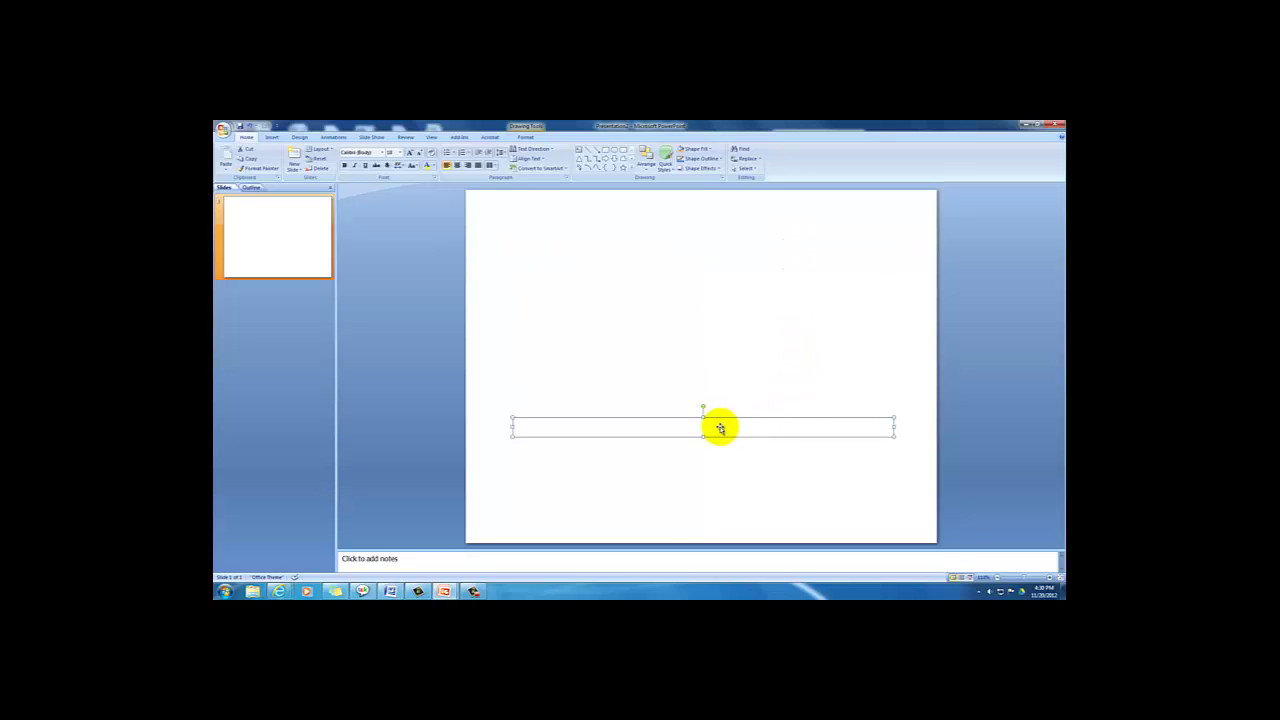
Type sample text 'Lksadjfasdl;' into the box, nudge it, then delete the text.
{"action": "type", "text": "Lksadjfasdl;"}
{"action": "key", "text": "Escape"}
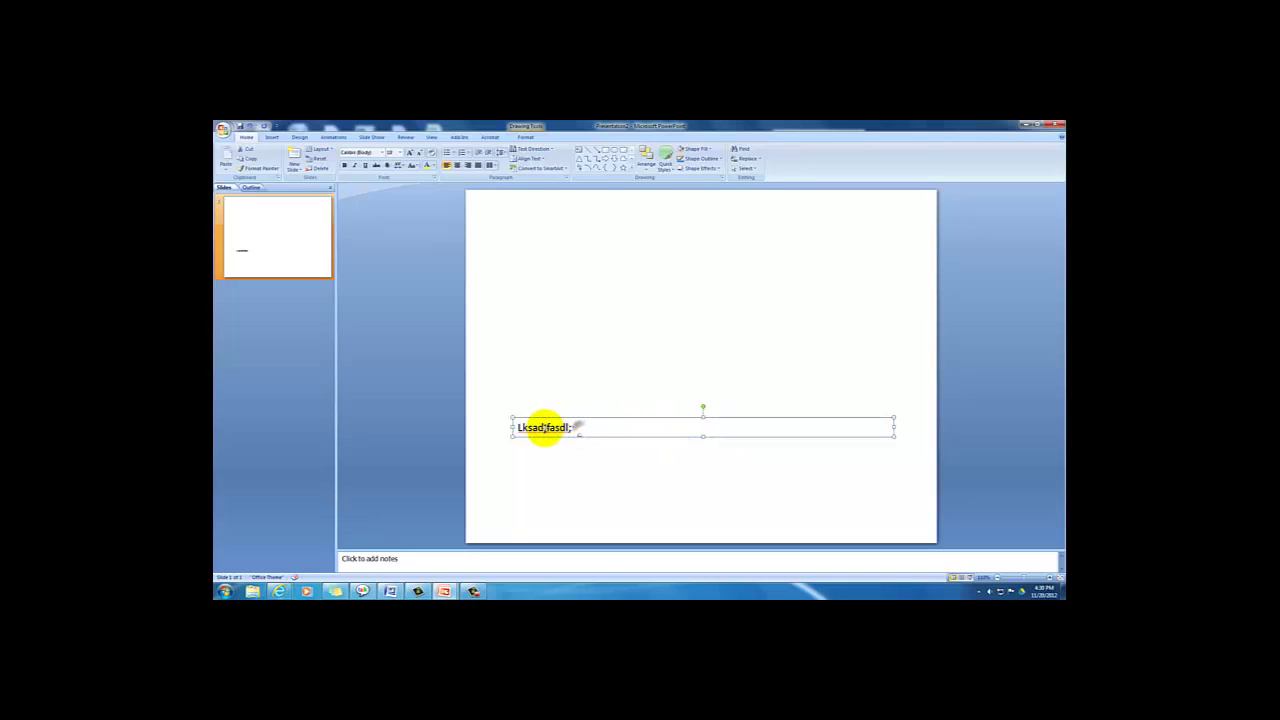
{"action": "mouse_move", "coordinate": [543, 427]}
{"action": "left_mouse_down"}
{"action": "mouse_move", "coordinate": [580, 429]}
{"action": "mouse_move", "coordinate": [518, 428]}
{"action": "left_mouse_up"}
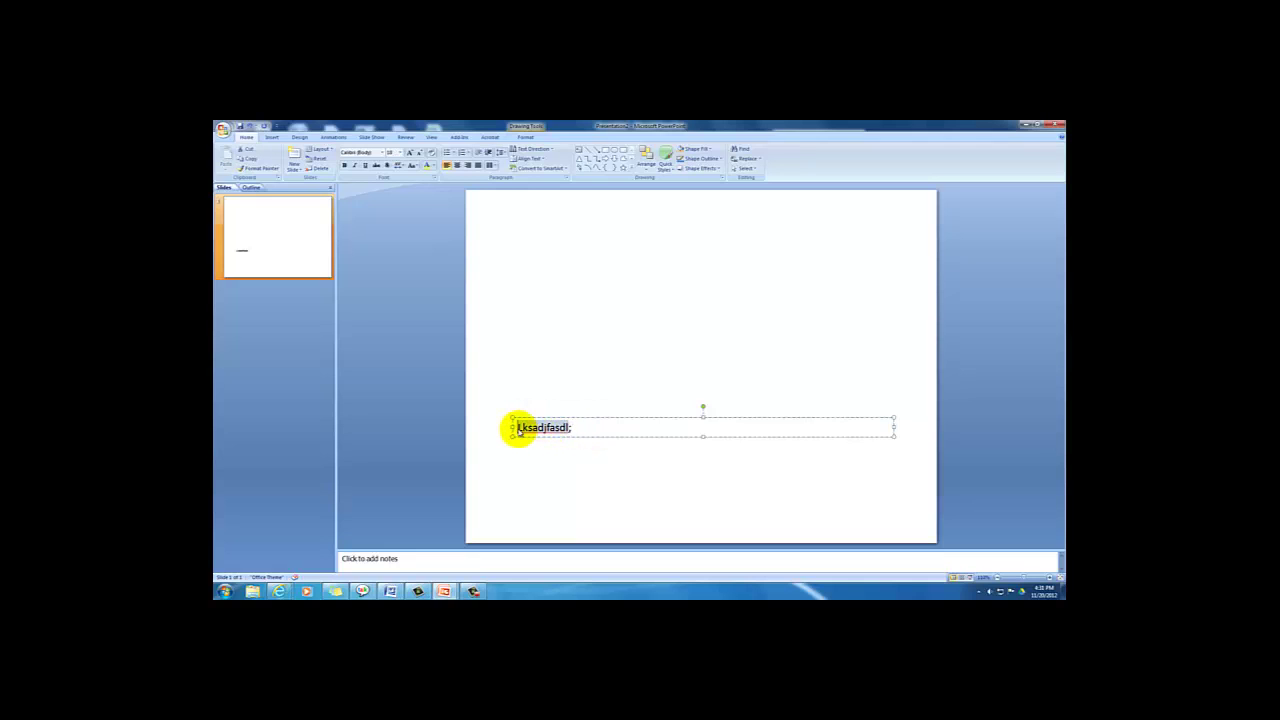
{"action": "key", "text": "Delete"}
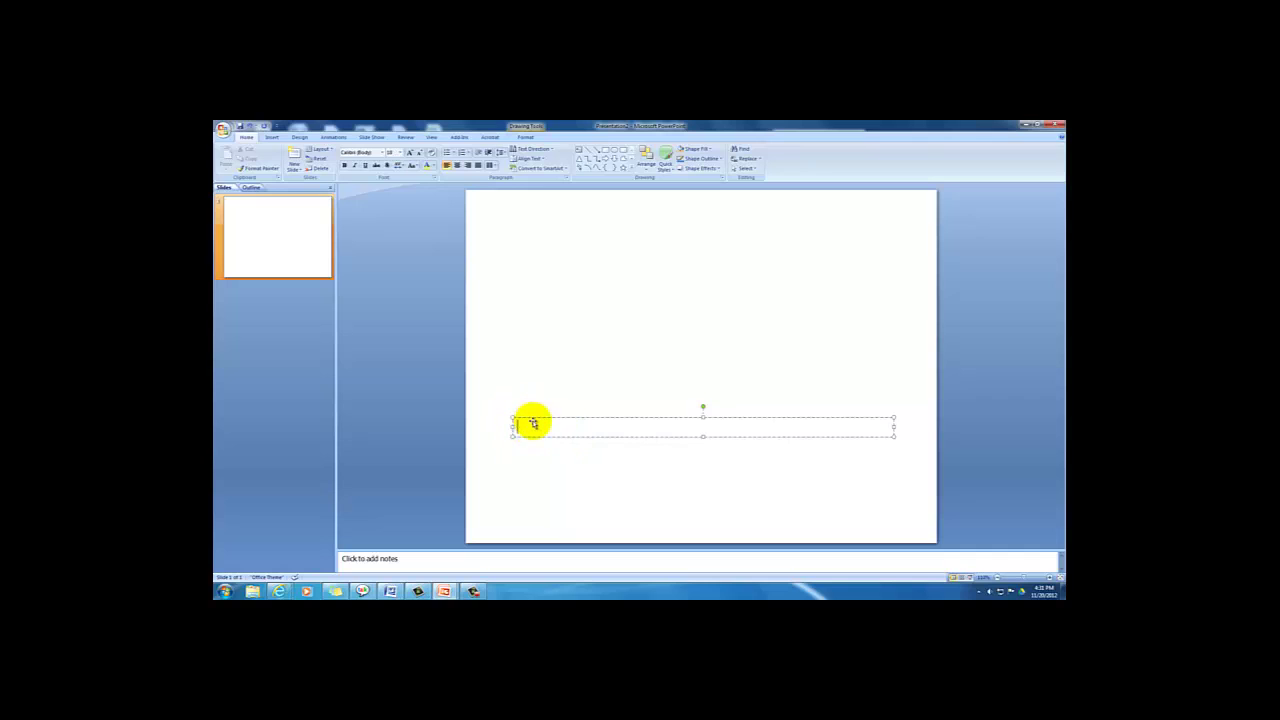
Draw a wide text box near the bottom reading 'This is the text for the text box.'.
{"action": "left_click", "coordinate": [546, 310]}
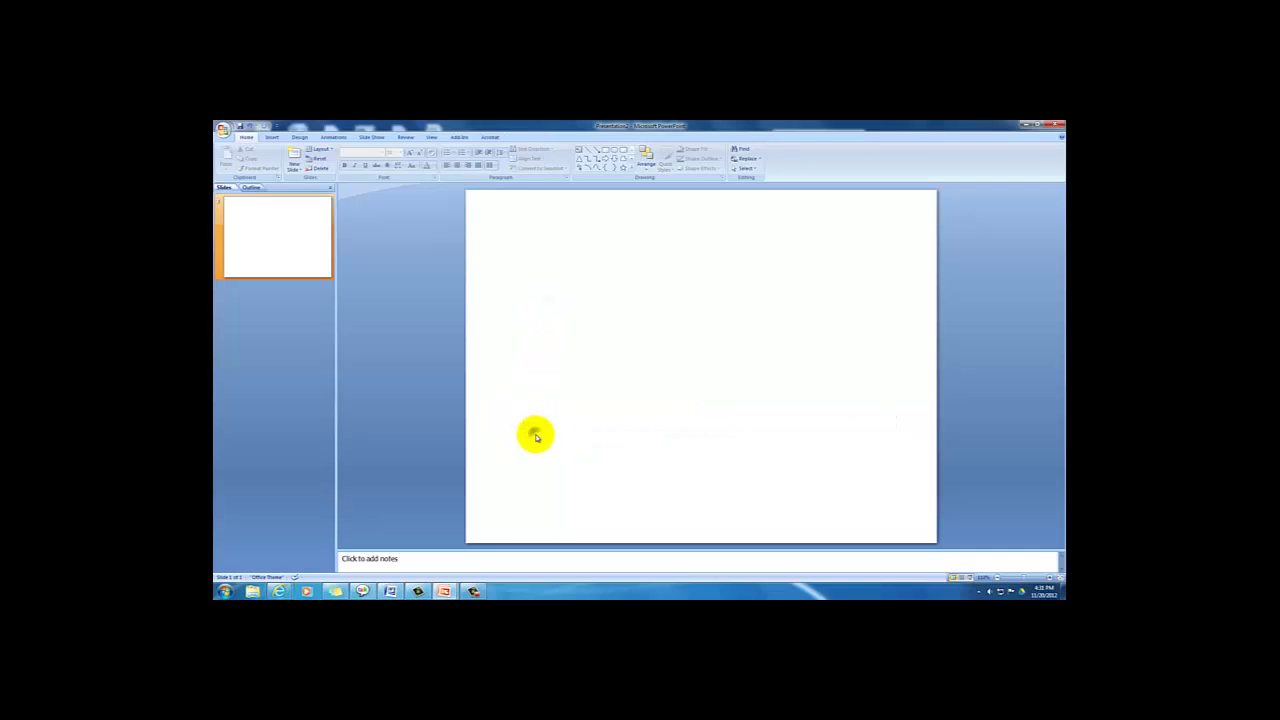
{"action": "left_click", "coordinate": [271, 137]}
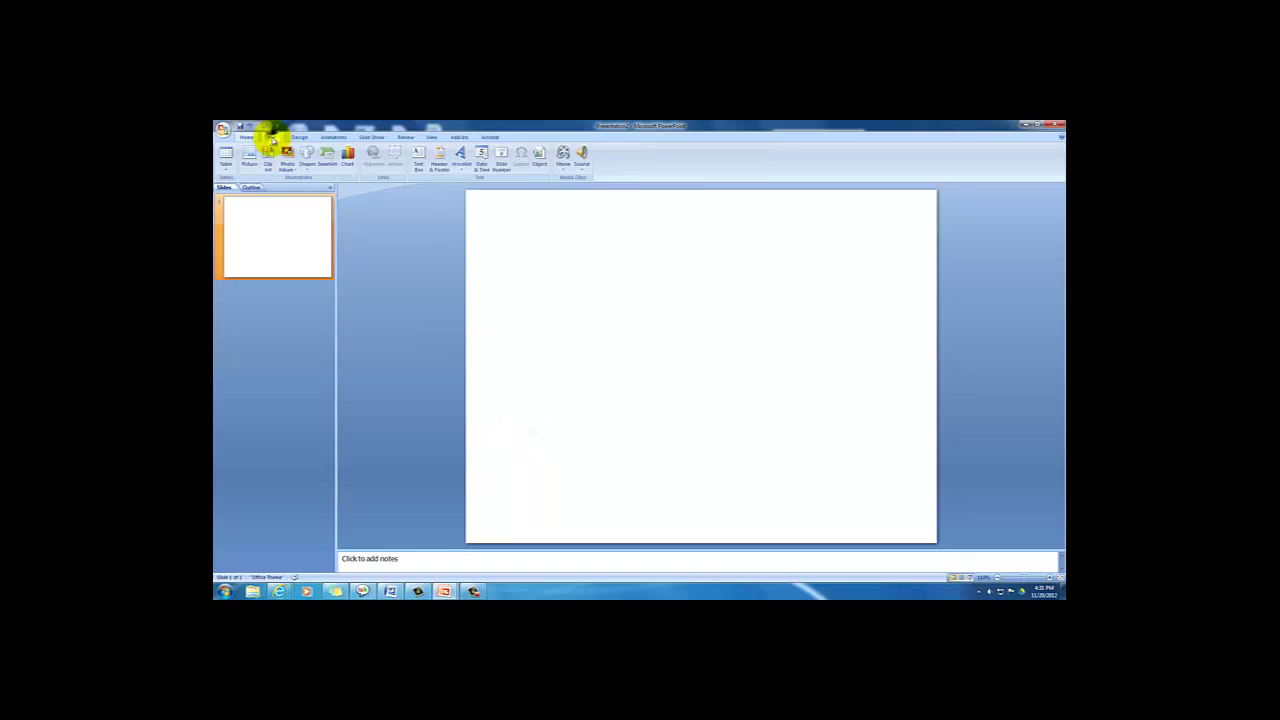
{"action": "left_click", "coordinate": [420, 158]}
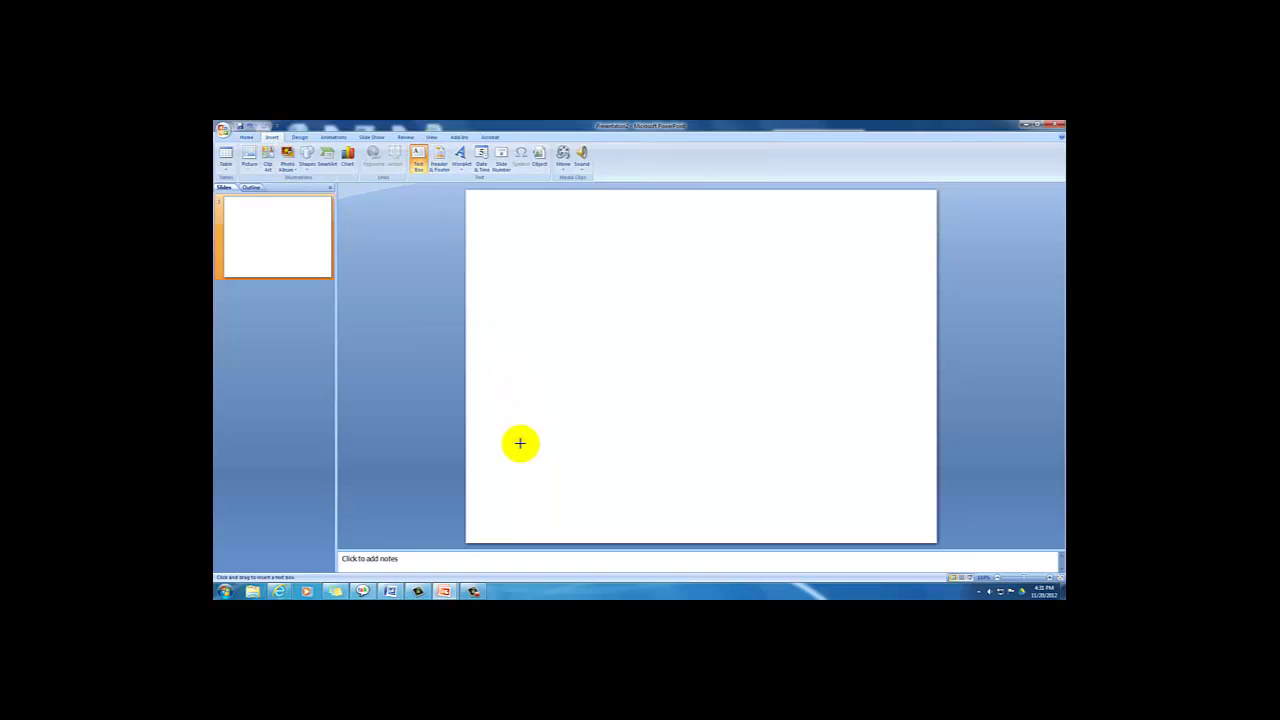
{"action": "left_click_drag", "start_coordinate": [520, 443], "coordinate": [780, 484]}
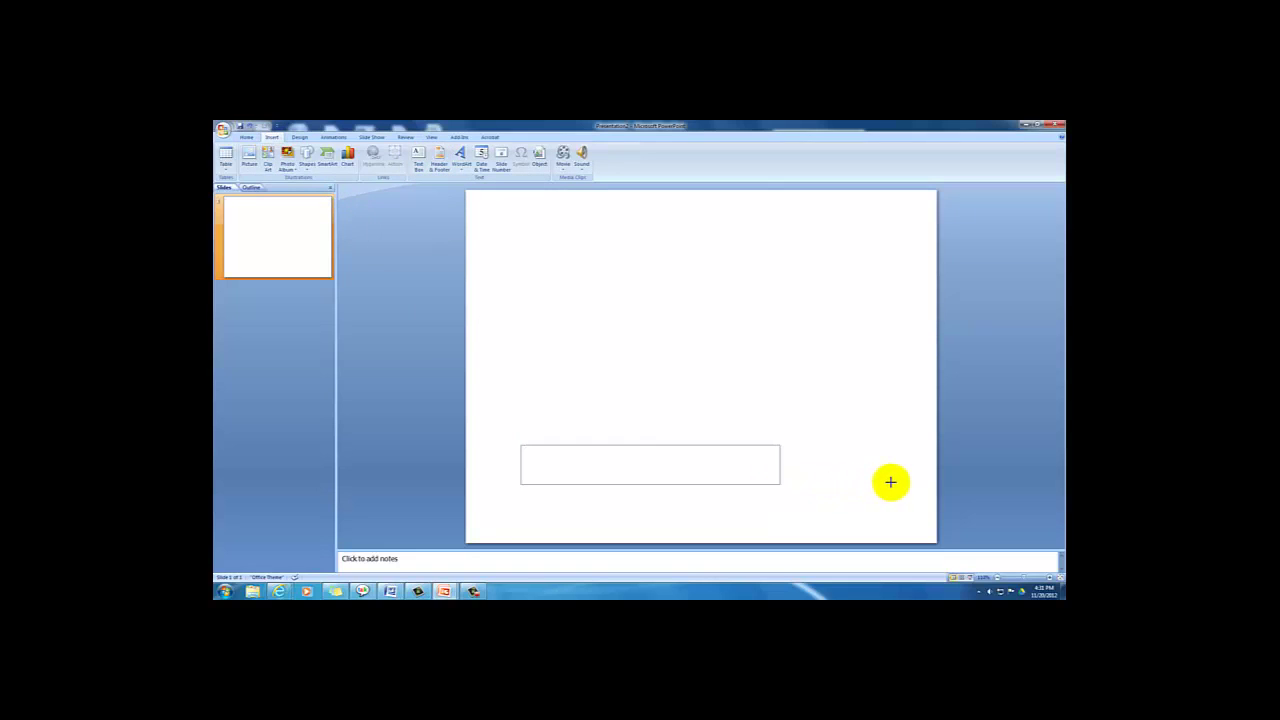
{"action": "left_click_drag", "start_coordinate": [890, 482], "coordinate": [889, 480]}
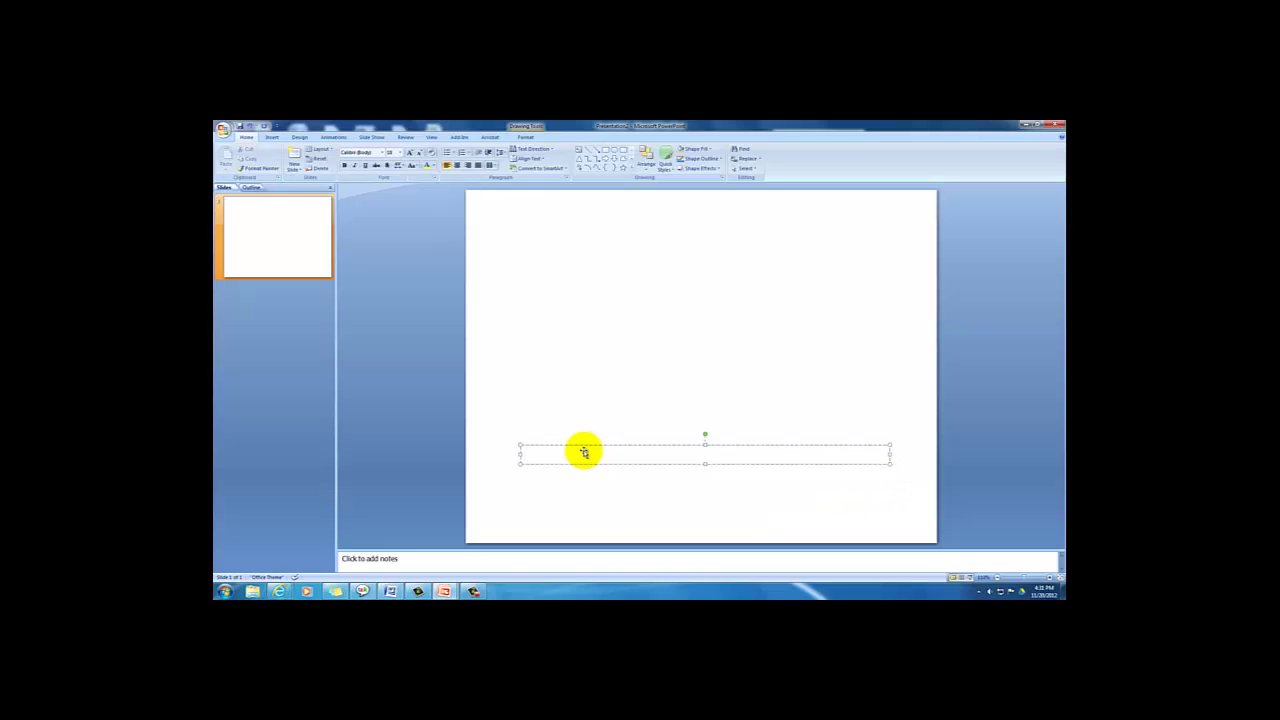
{"action": "type", "text": "This is the text for the r"}
{"action": "type", "text": "ext bo"}
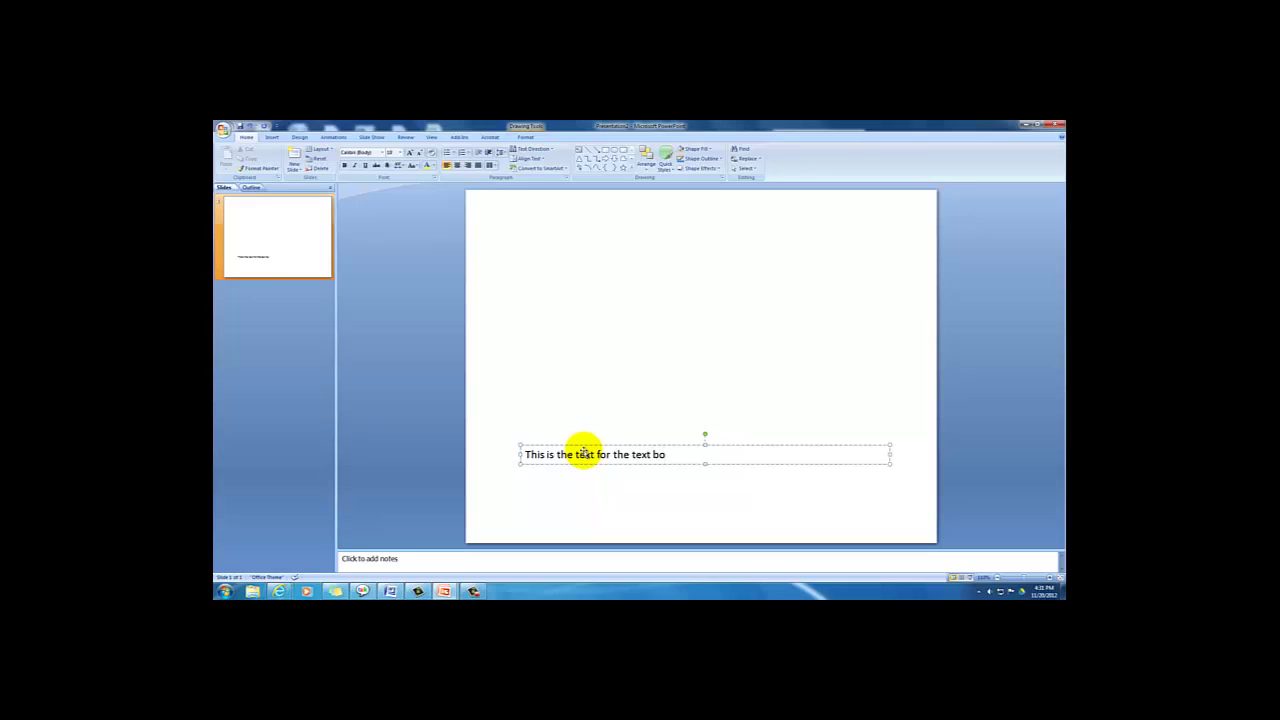
{"action": "type", "text": "x."}
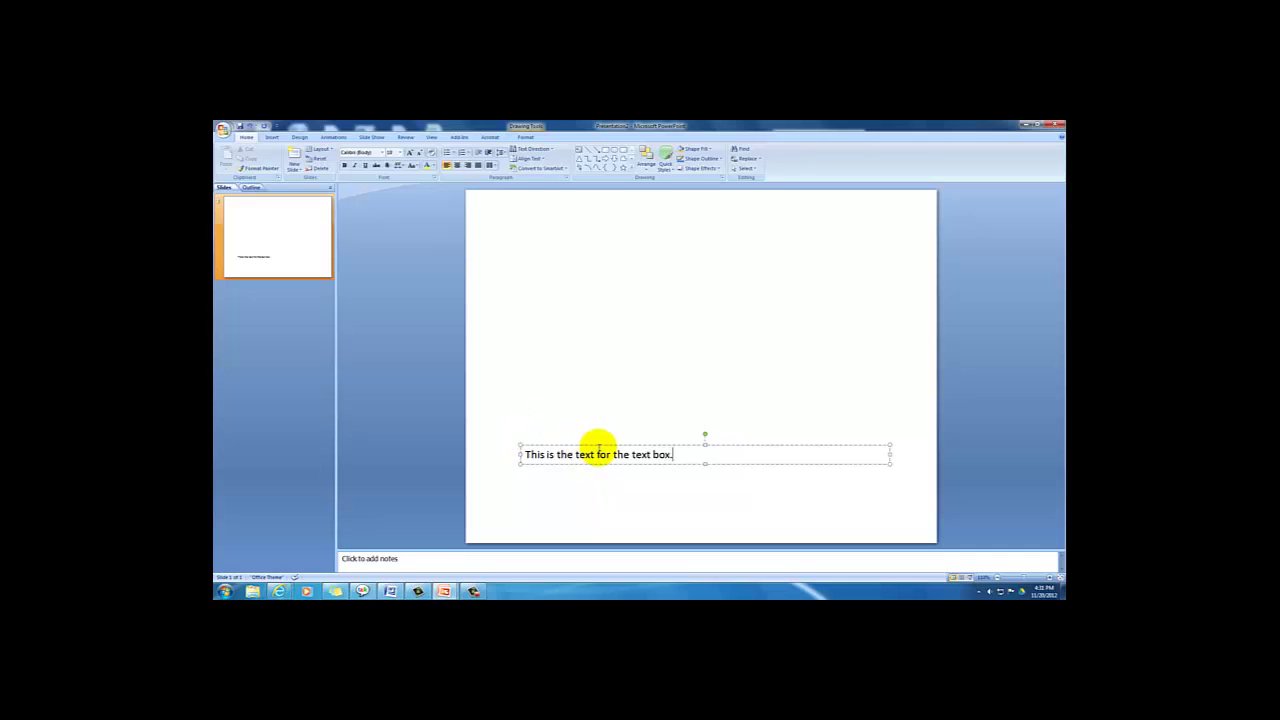
{"action": "left_click", "coordinate": [600, 291]}
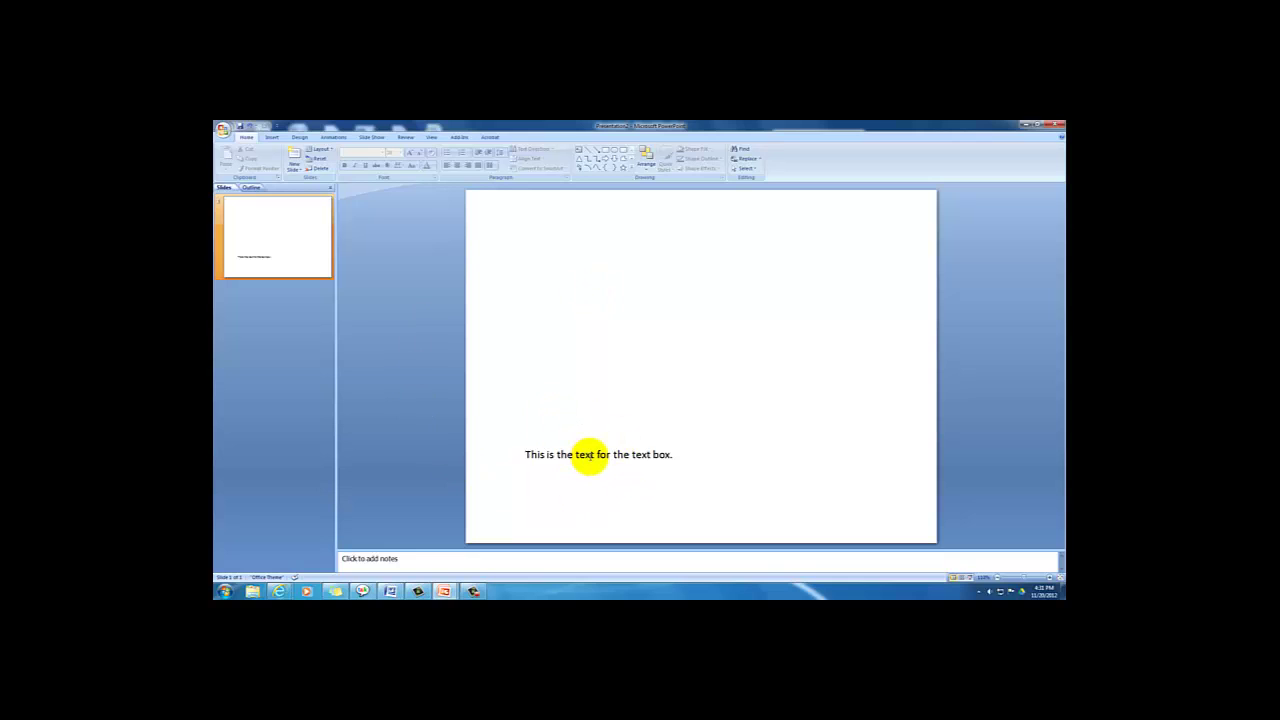
Select the bottom text box, dismissing the Windows colour-scheme prompt along the way.
{"action": "left_click", "coordinate": [632, 455]}
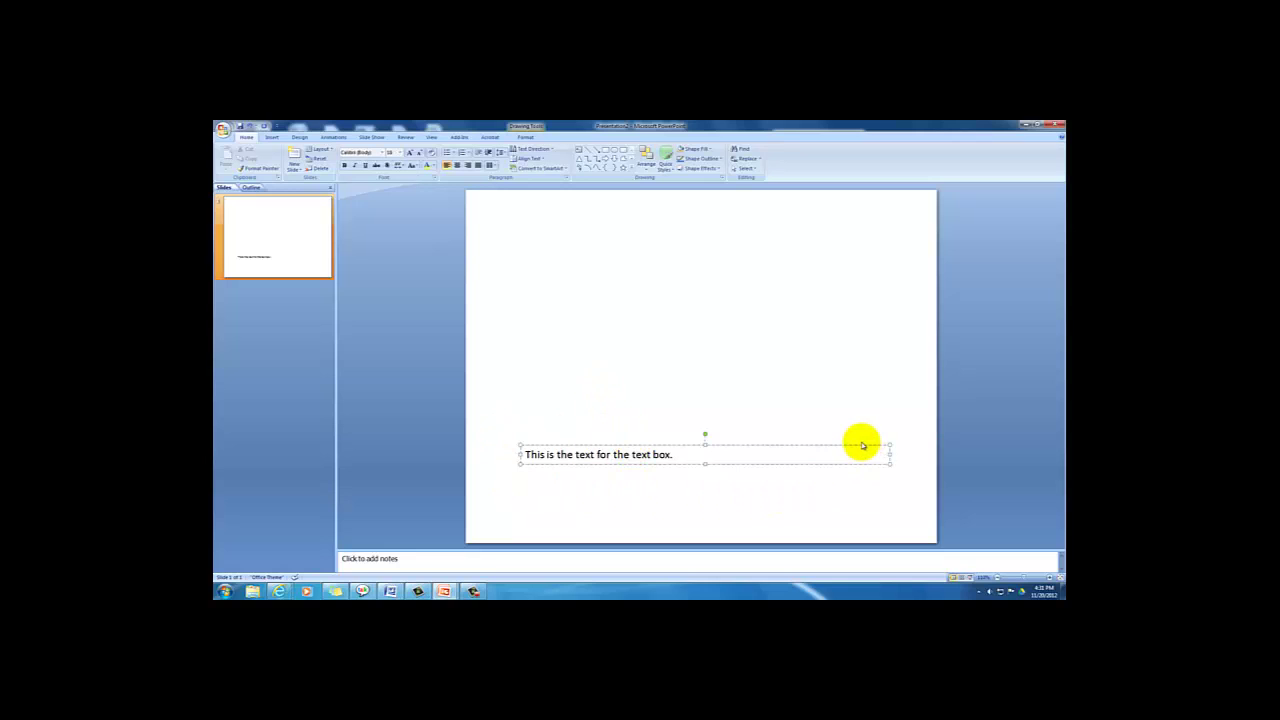
{"action": "left_click", "coordinate": [620, 311]}
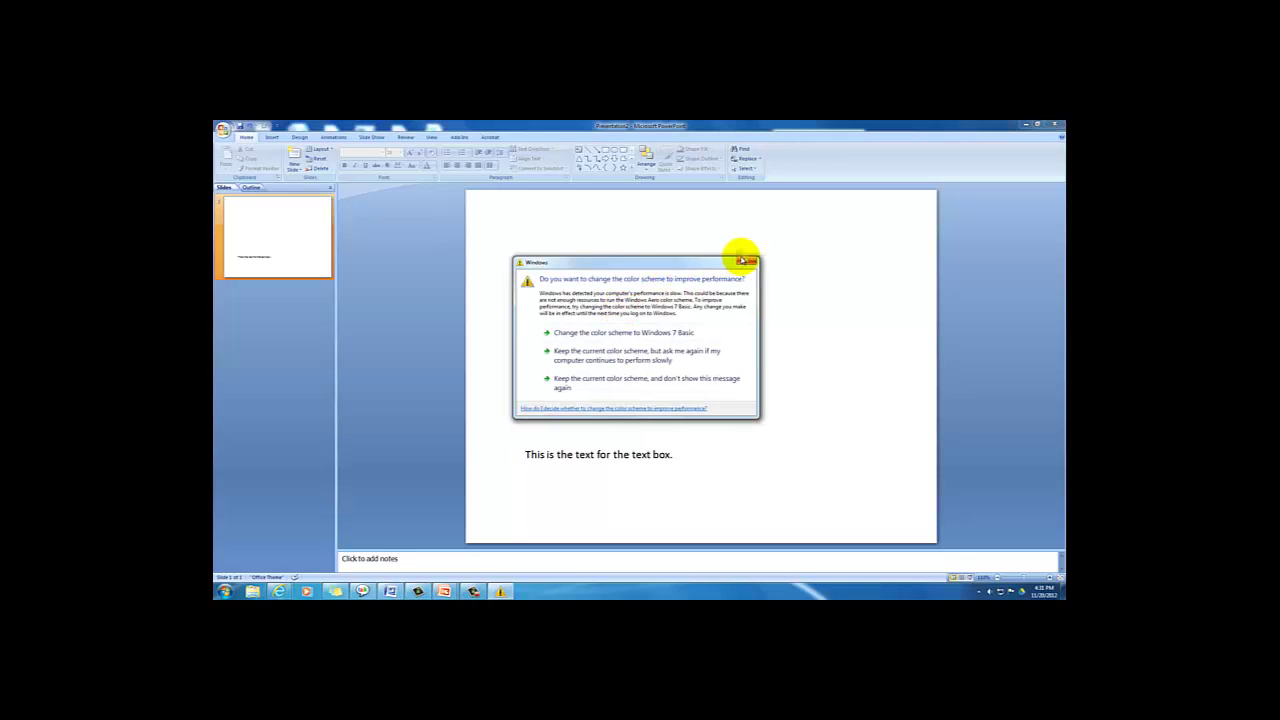
{"action": "left_click", "coordinate": [745, 261]}
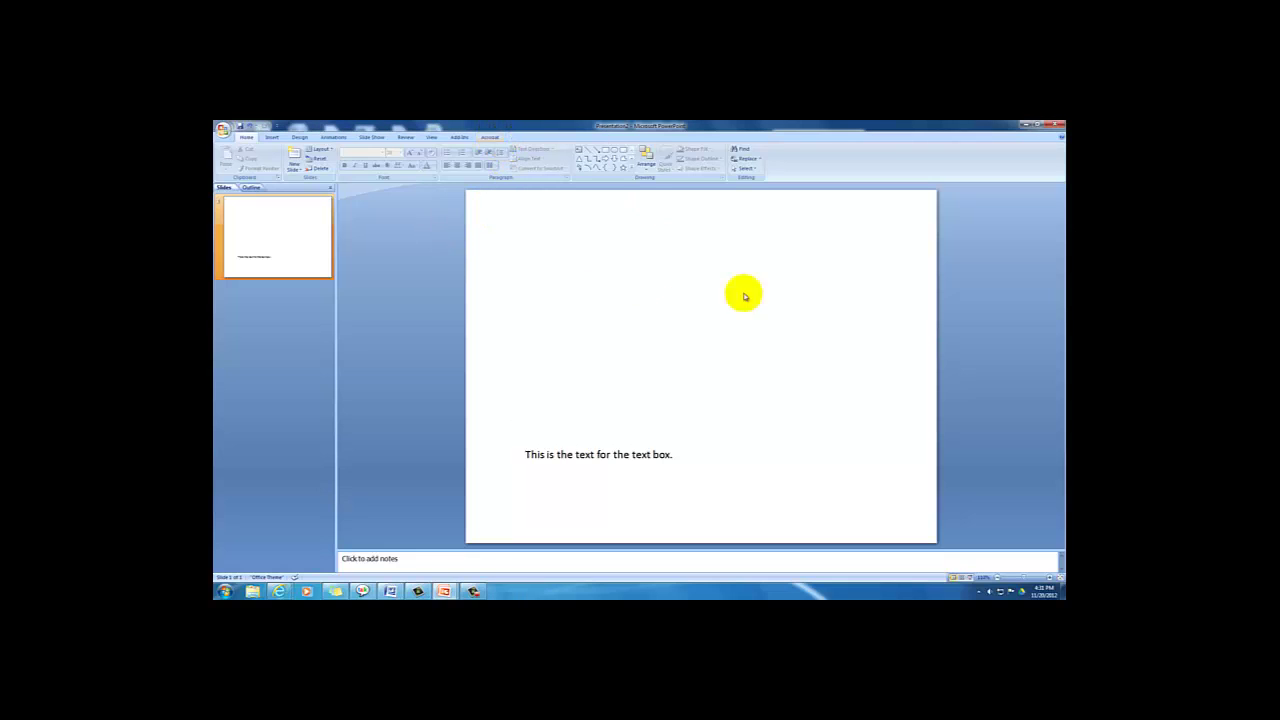
{"action": "left_click", "coordinate": [628, 454]}
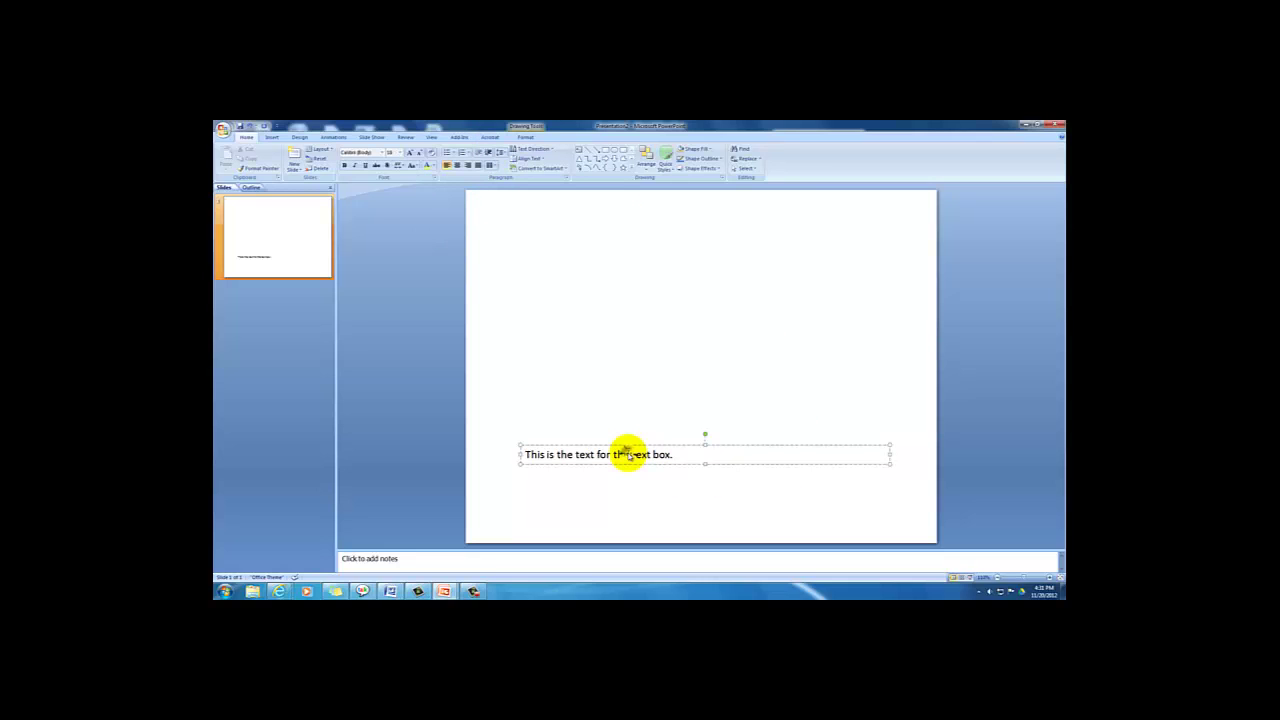
Apply the Colored Outline - Accent 4 shape style to the text box and reselect it.
{"action": "left_click", "coordinate": [527, 138]}
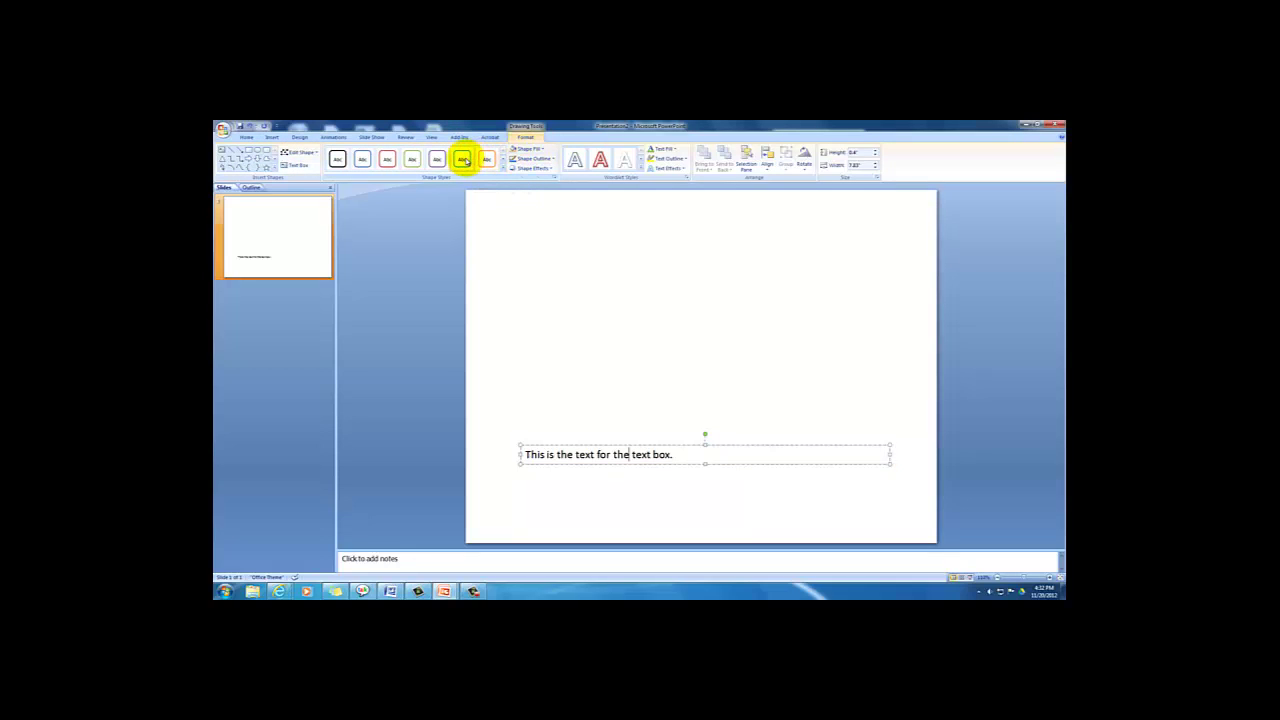
{"action": "left_click", "coordinate": [437, 160]}
{"action": "left_click", "coordinate": [522, 402]}
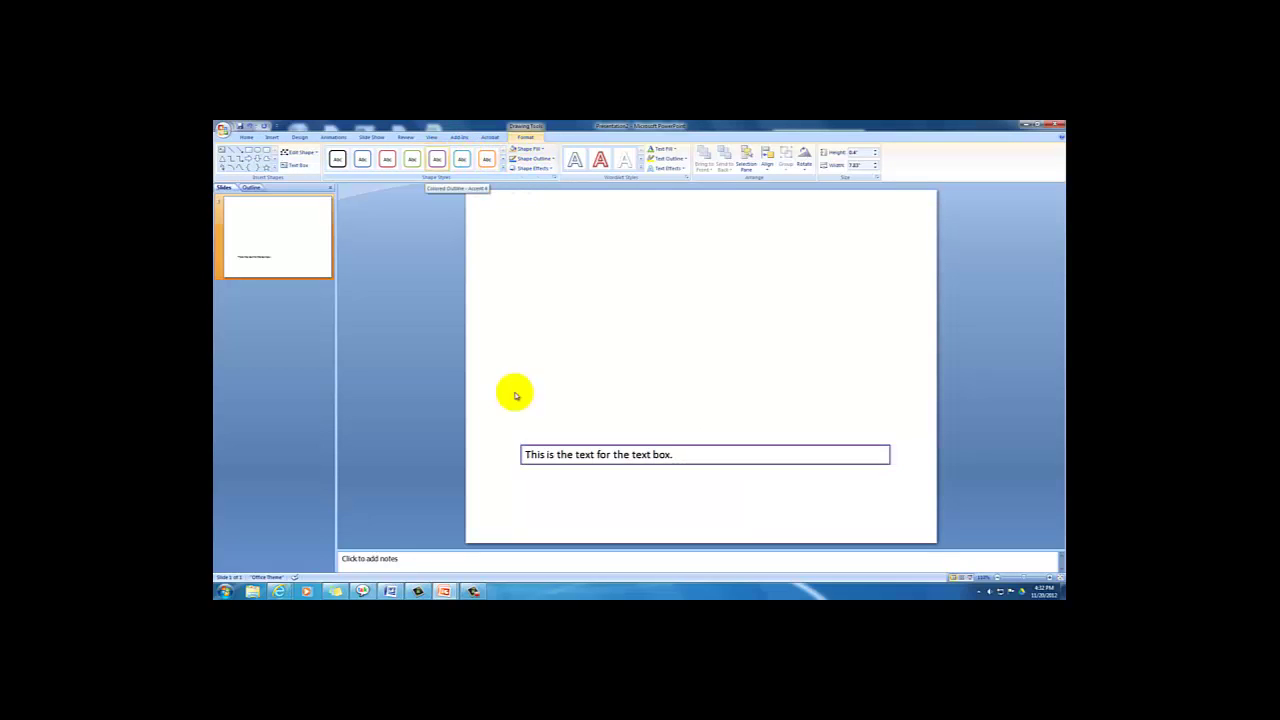
{"action": "left_click", "coordinate": [543, 452]}
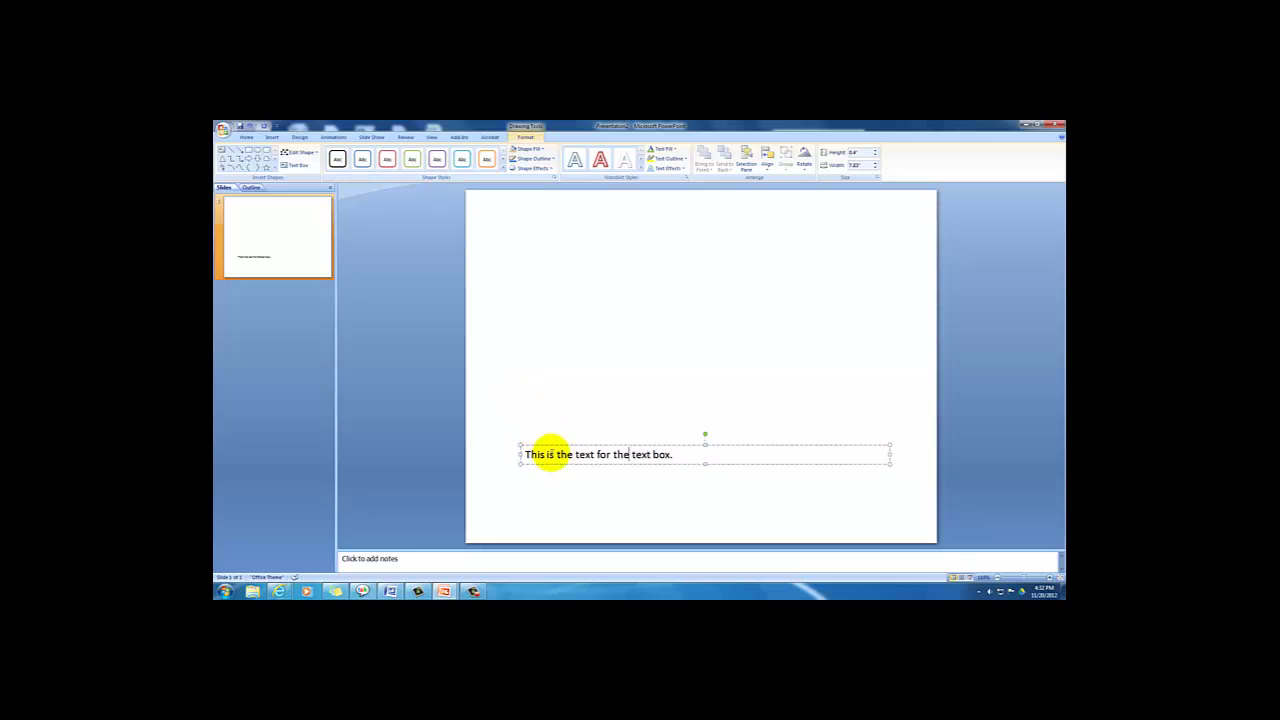
Fill the text box solid yellow, then display the Gradient fill variations.
{"action": "left_click", "coordinate": [527, 150]}
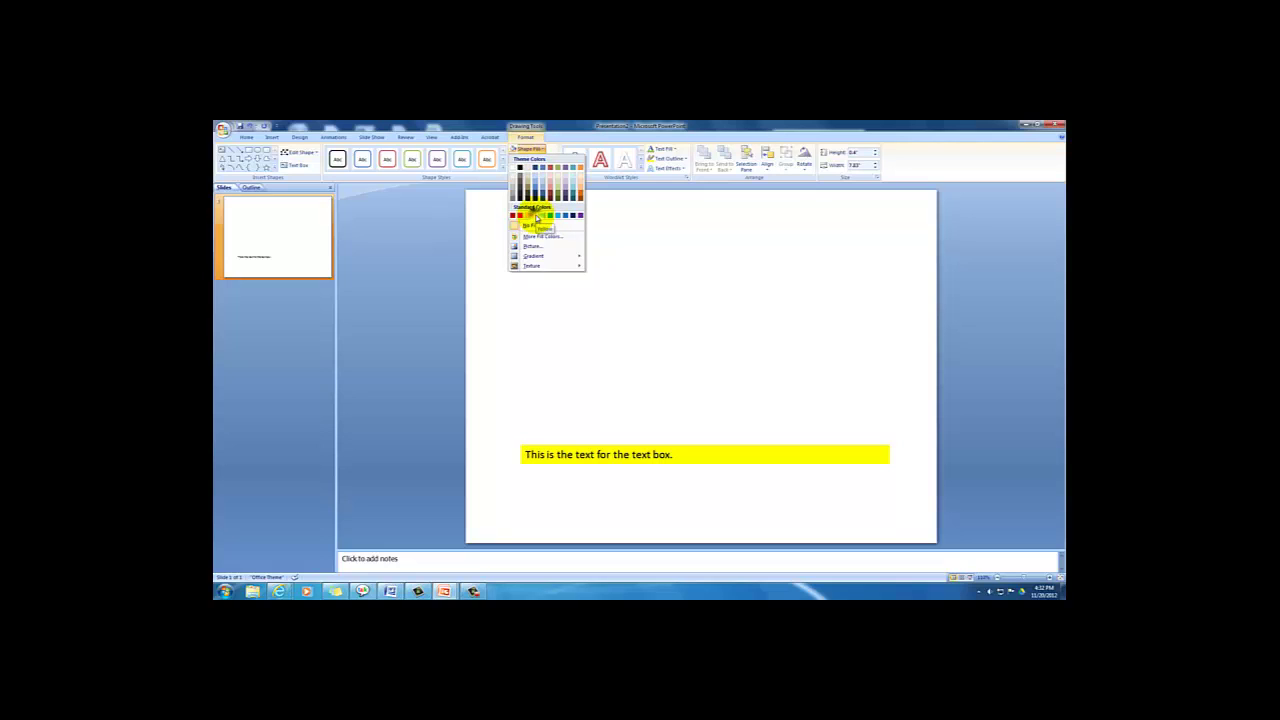
{"action": "left_click", "coordinate": [537, 217]}
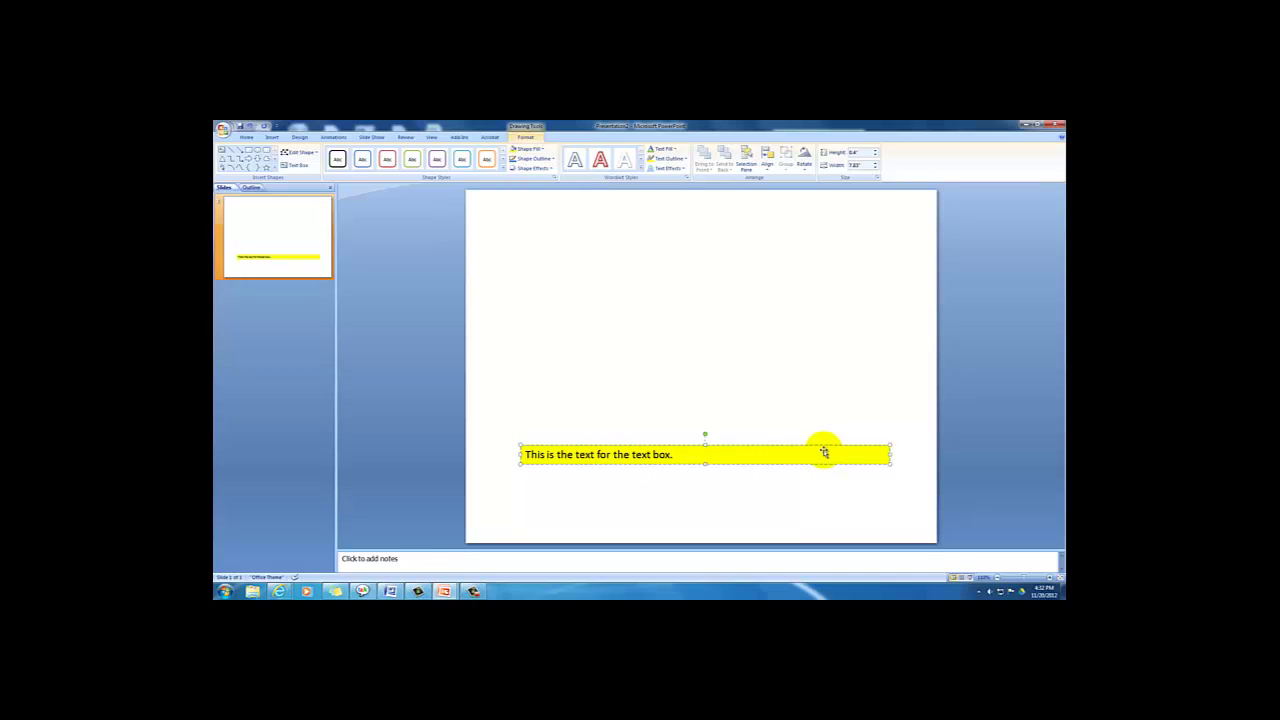
{"action": "left_click", "coordinate": [541, 149]}
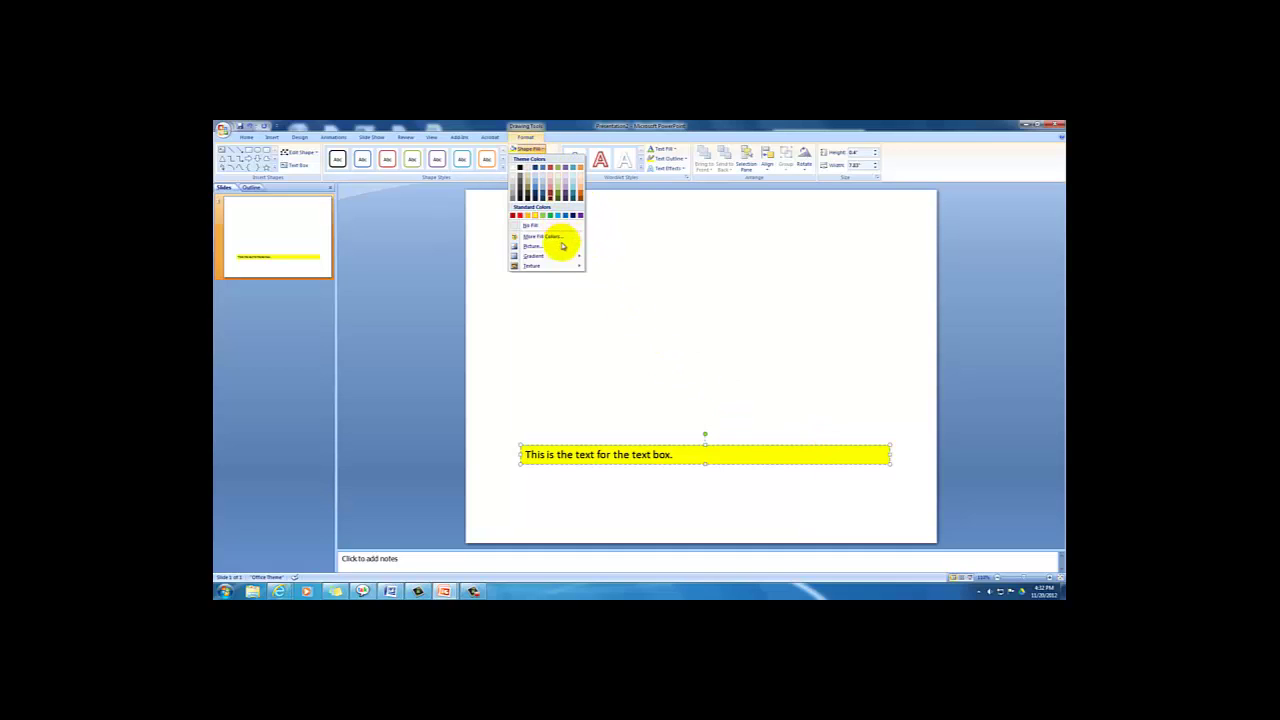
{"action": "mouse_move", "coordinate": [560, 258]}
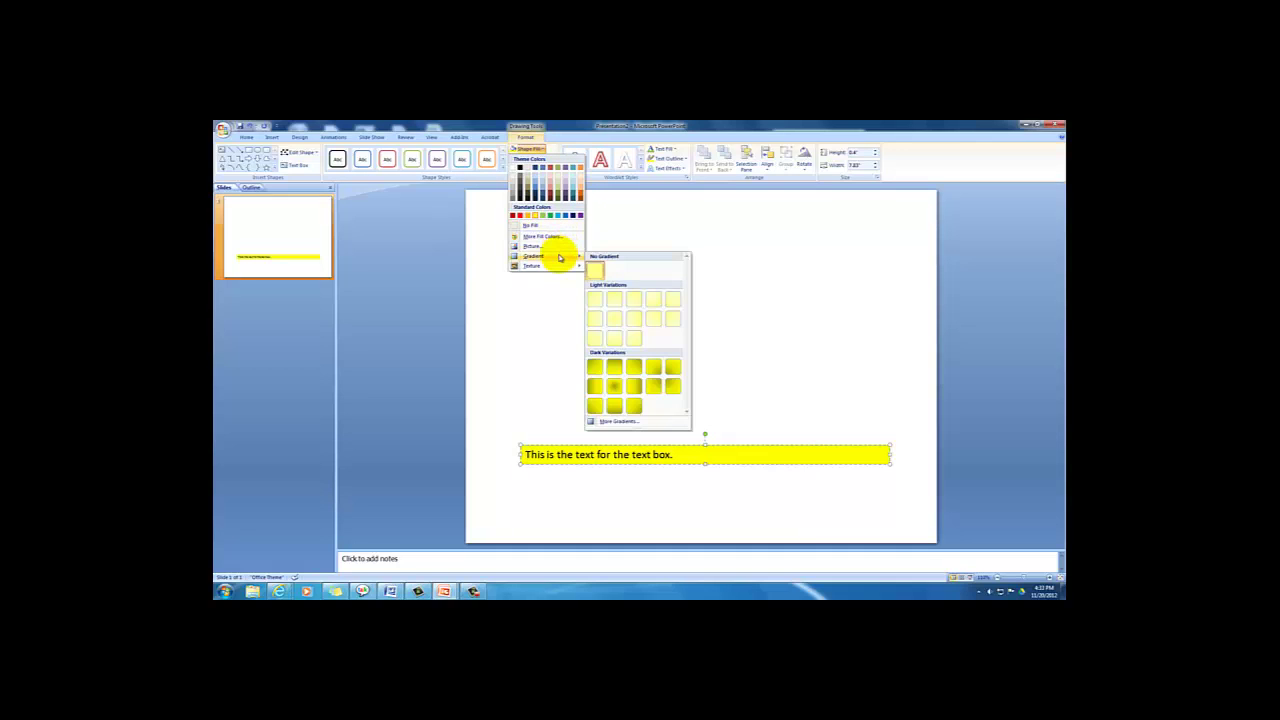
{"action": "left_click", "coordinate": [621, 423]}
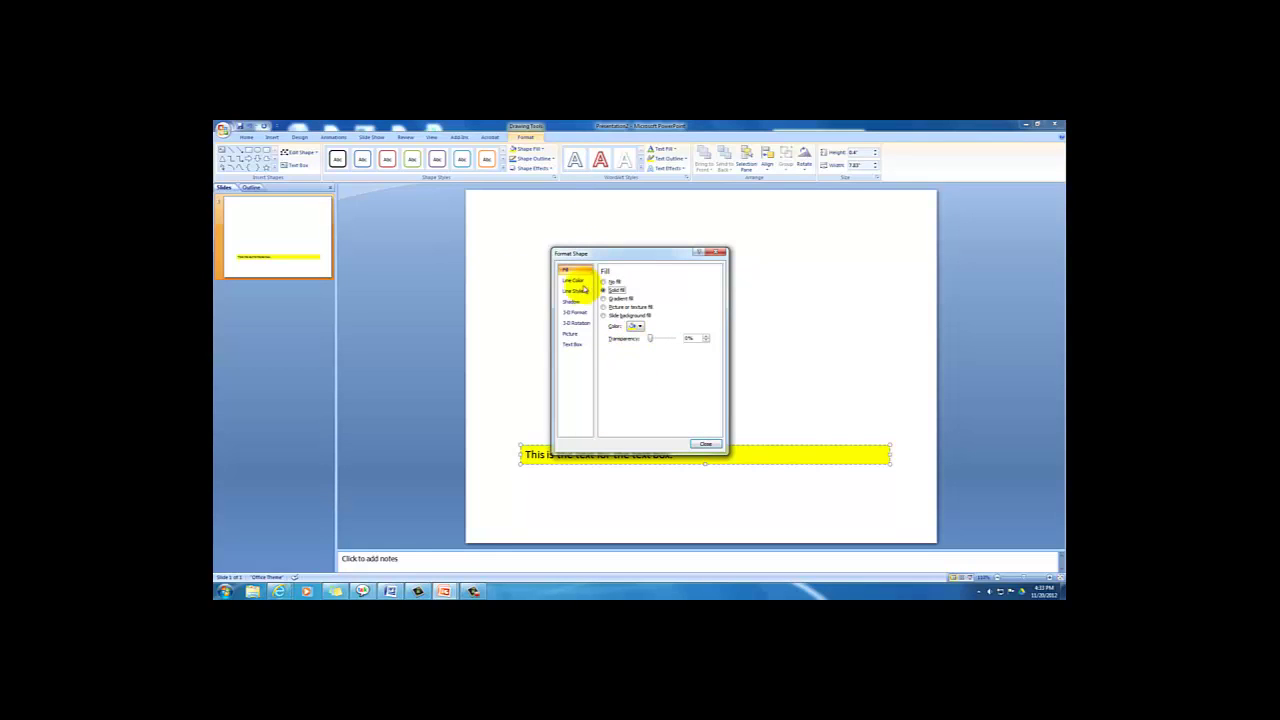
{"action": "left_click", "coordinate": [716, 252]}
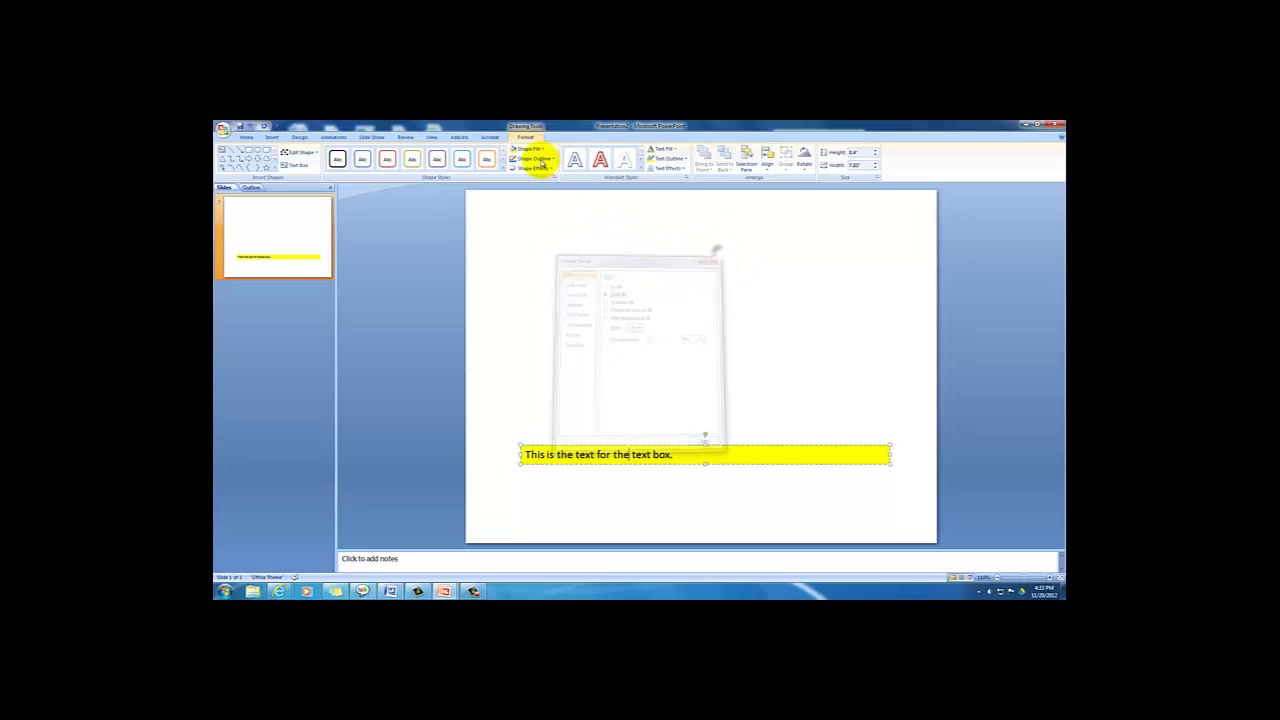
Replace the yellow fill with the dark purple texture from the Texture gallery.
{"action": "left_click", "coordinate": [535, 149]}
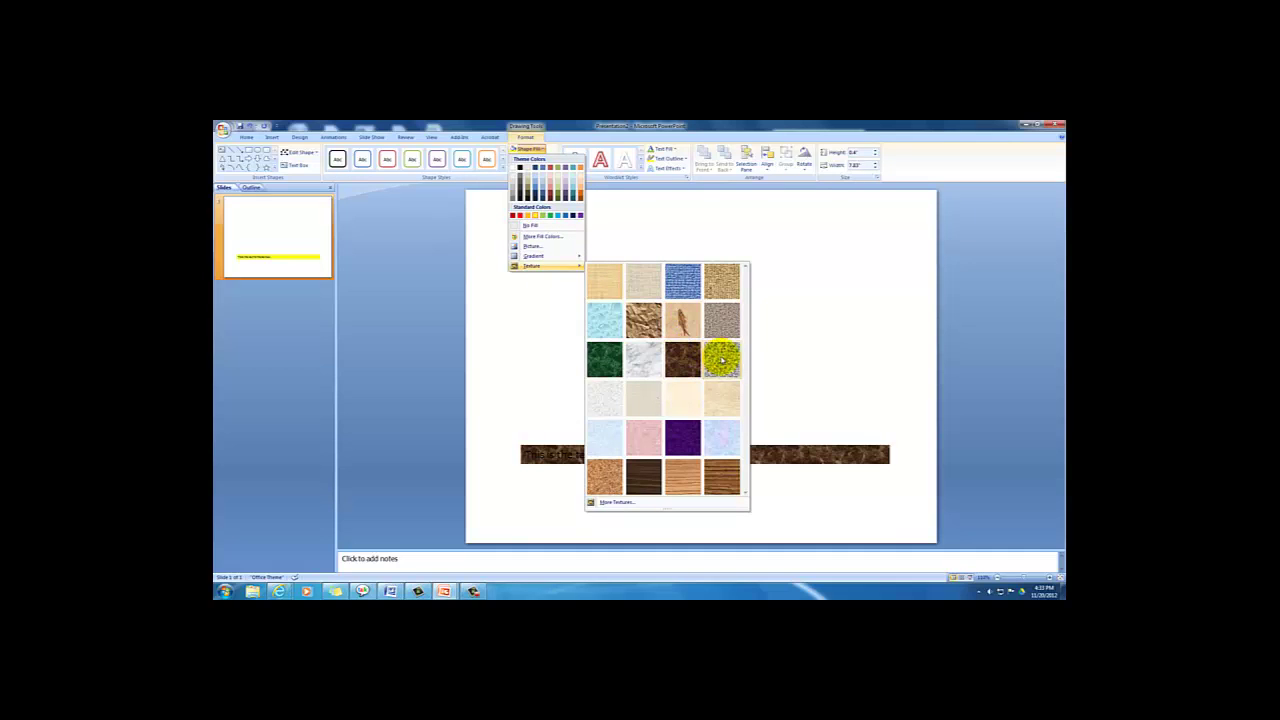
{"action": "left_click", "coordinate": [745, 262]}
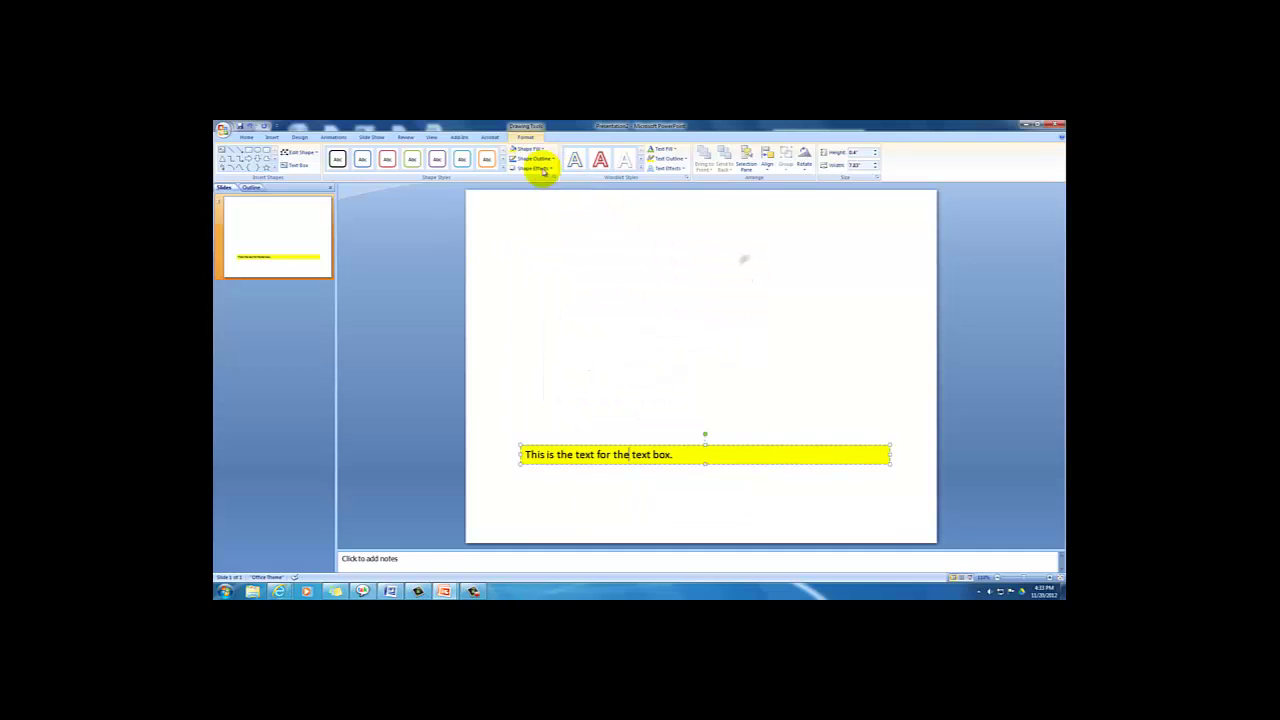
{"action": "left_click", "coordinate": [546, 159]}
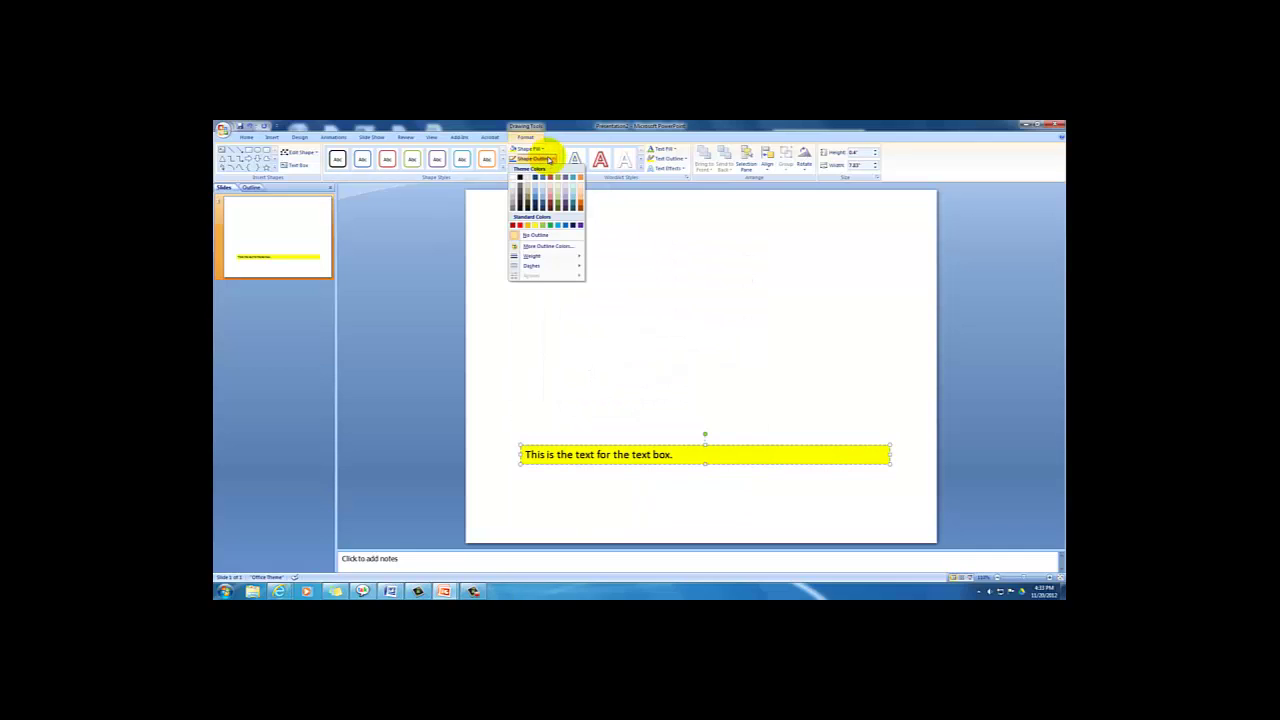
{"action": "left_click", "coordinate": [539, 150]}
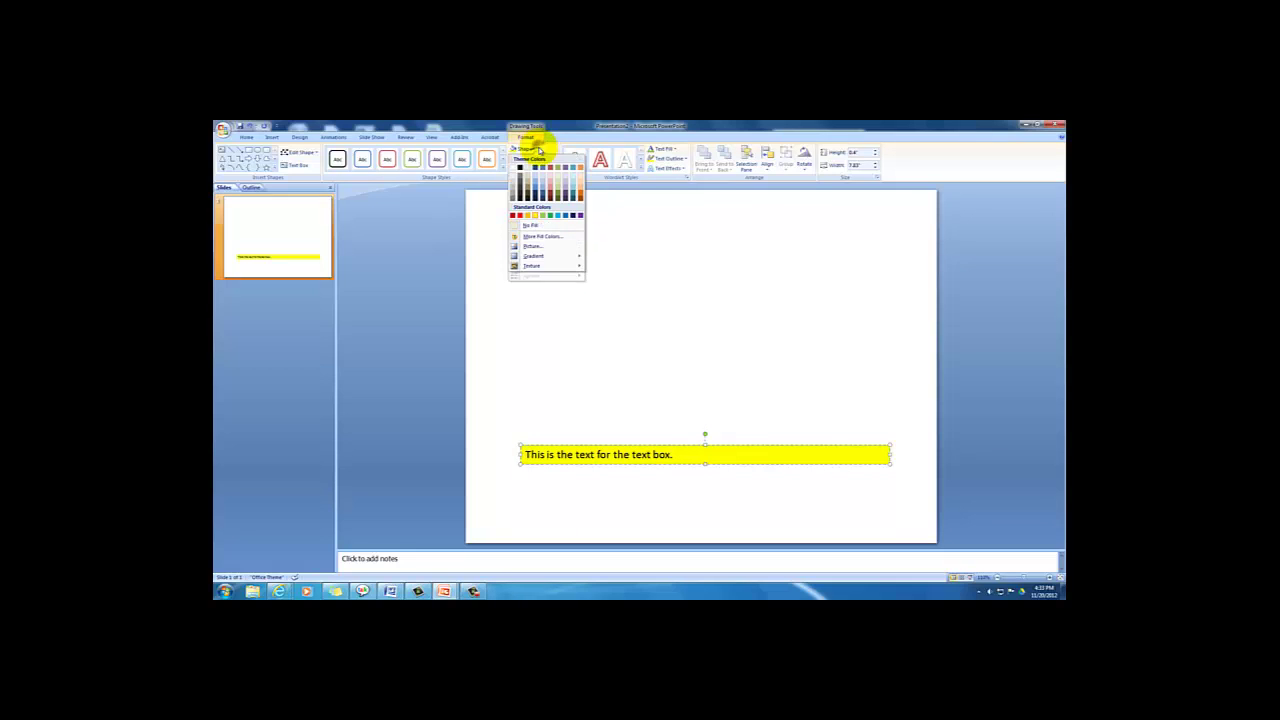
{"action": "mouse_move", "coordinate": [553, 265]}
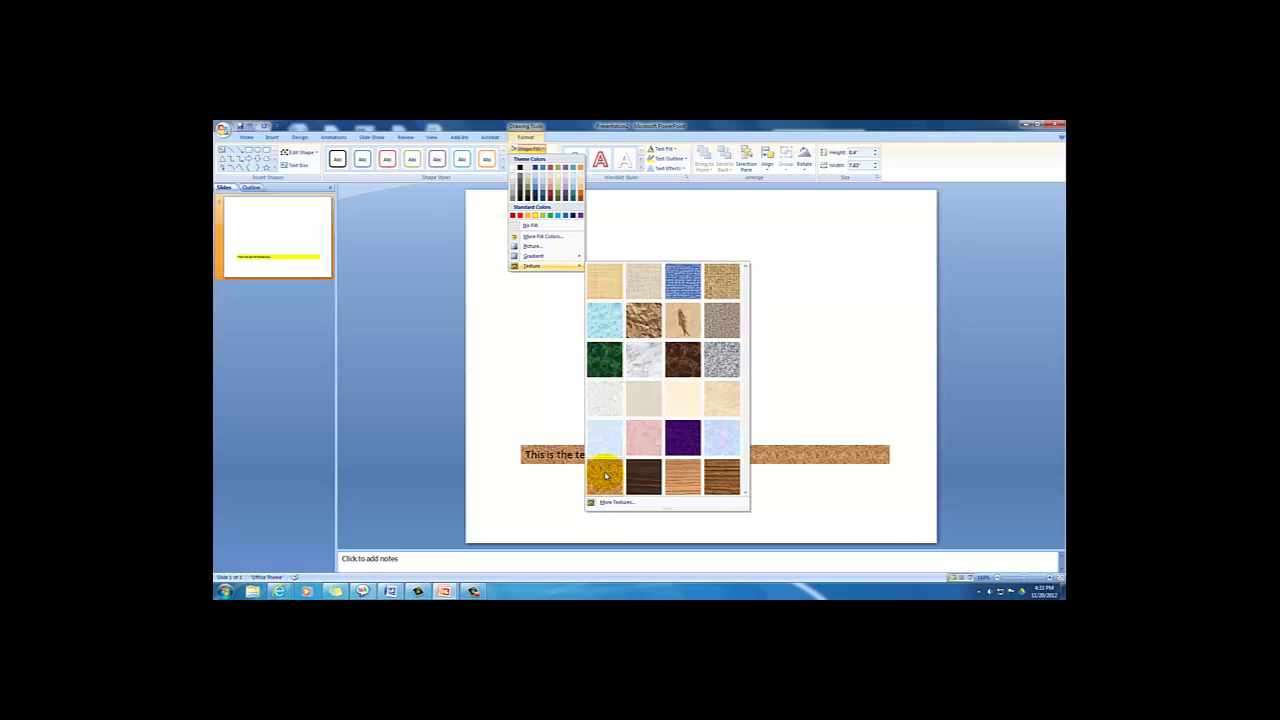
{"action": "left_click", "coordinate": [689, 443]}
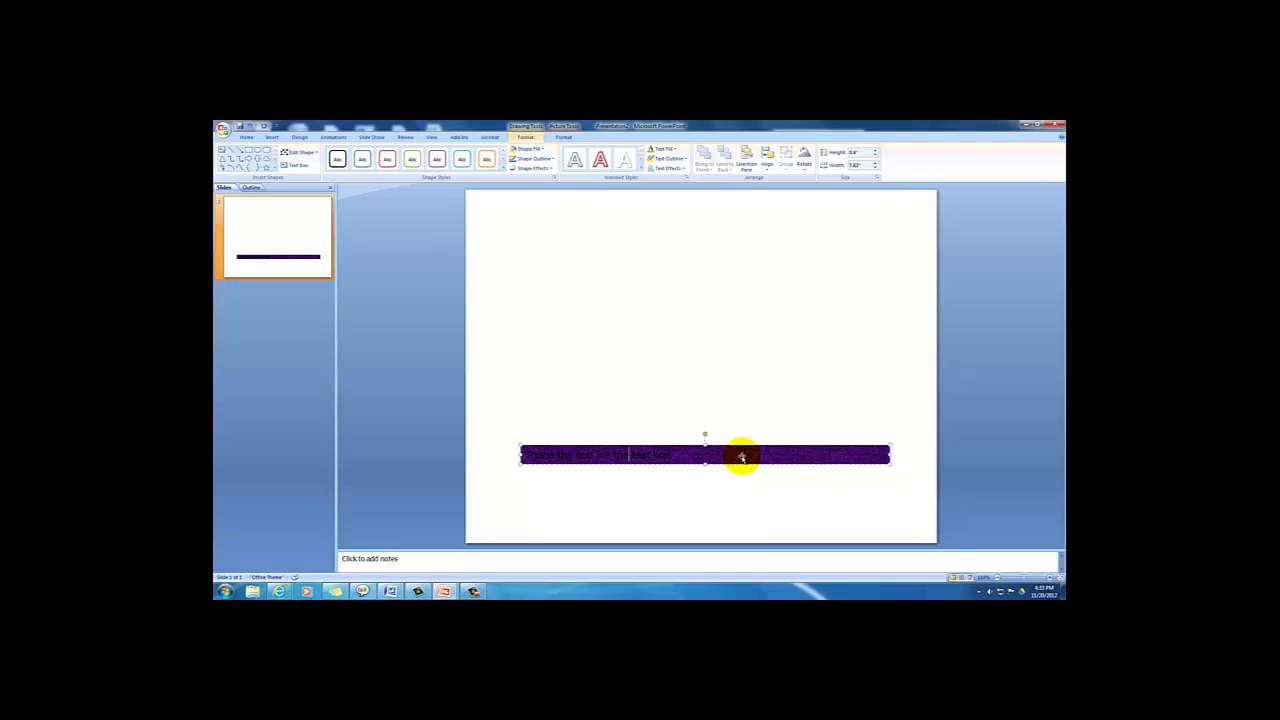
Fill the text box with the Jellyfish picture from Sample Pictures.
{"action": "left_click", "coordinate": [543, 151]}
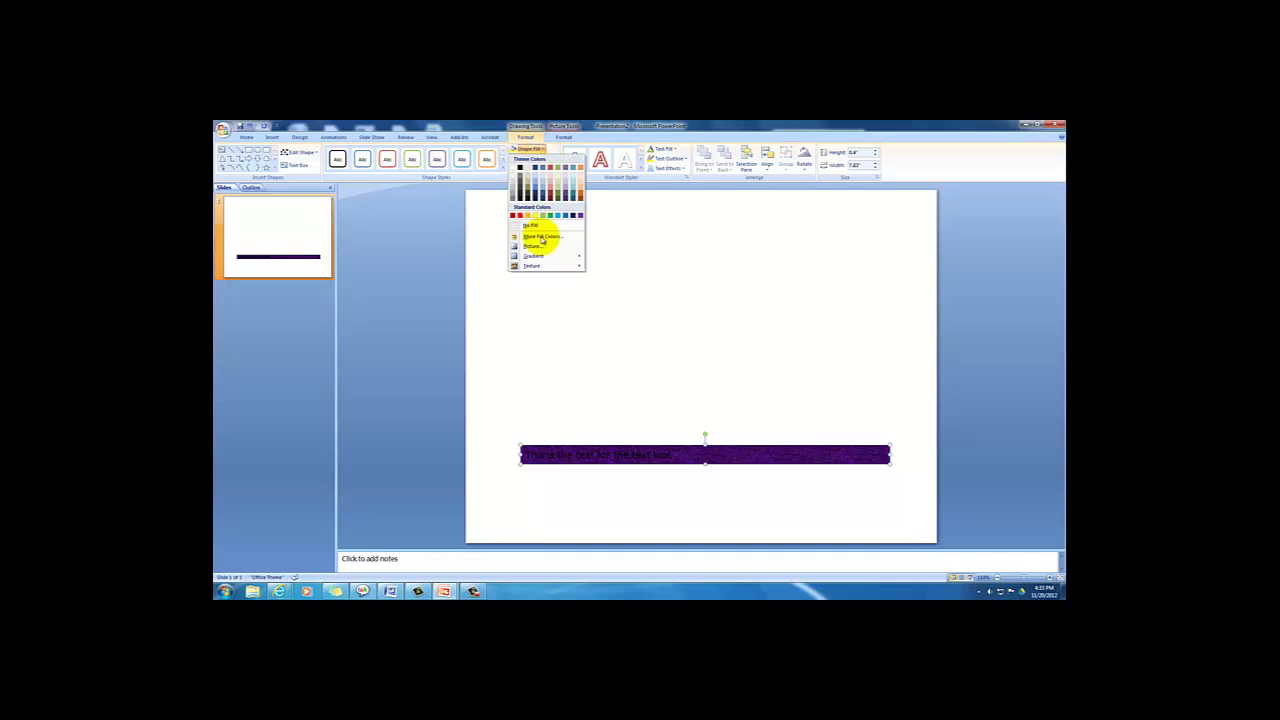
{"action": "left_click", "coordinate": [540, 247]}
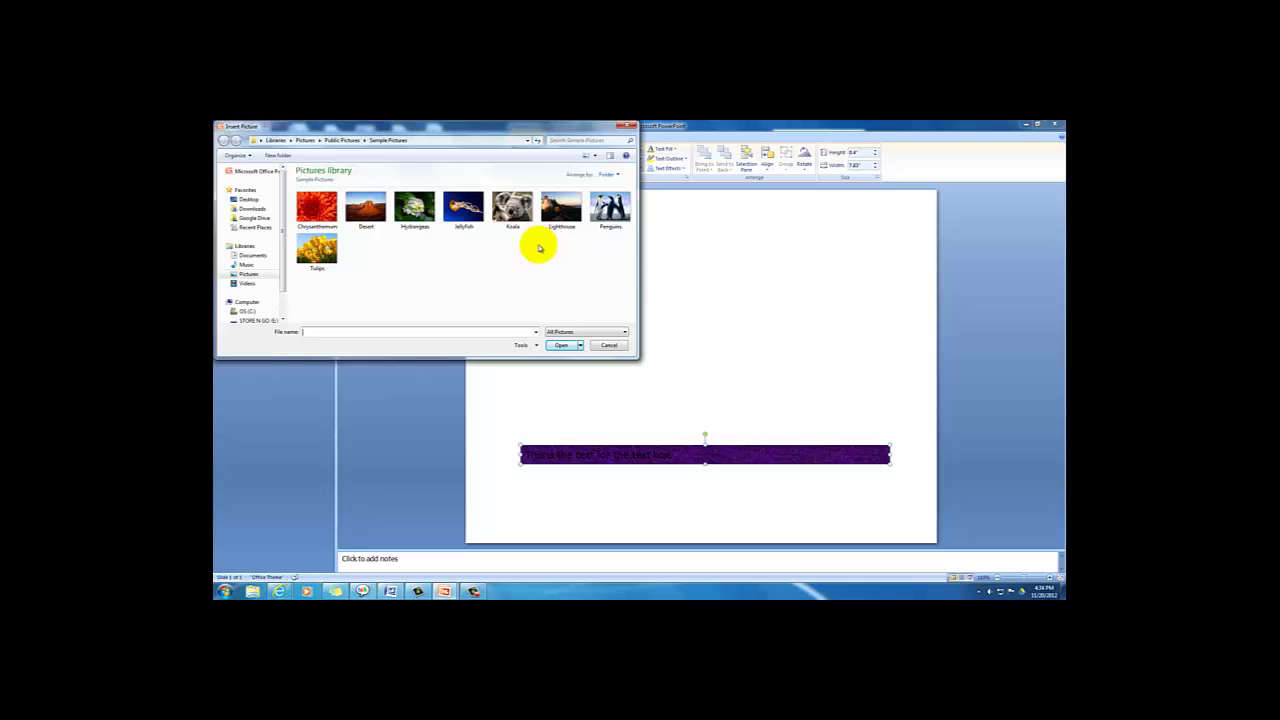
{"action": "left_click", "coordinate": [467, 210]}
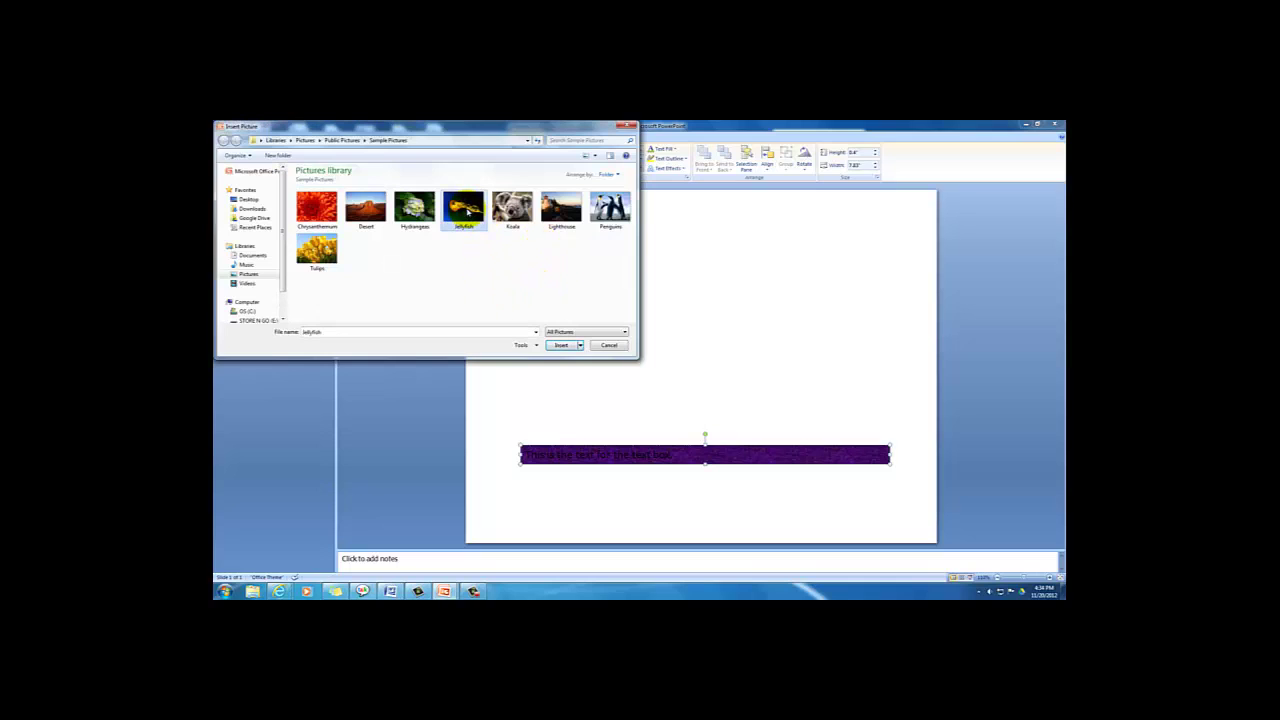
{"action": "left_click", "coordinate": [562, 345]}
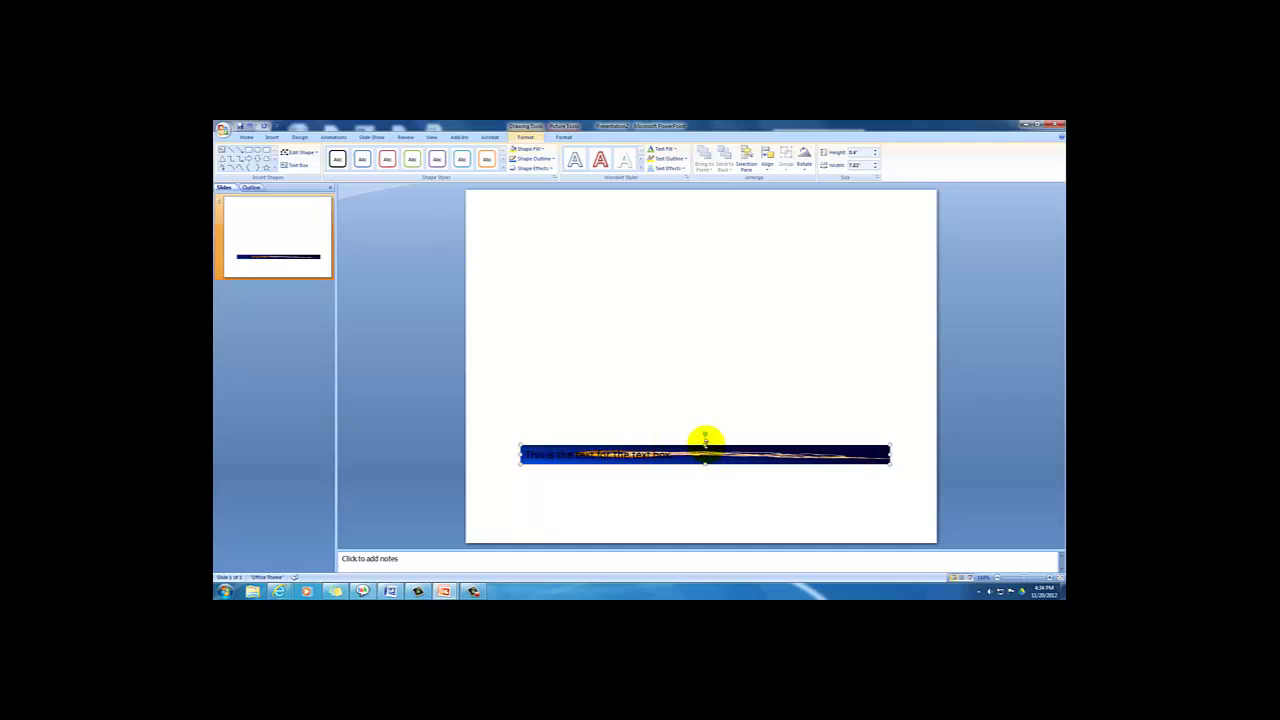
Move the Jellyfish-filled text box higher and set its text to 80 pt.
{"action": "left_click_drag", "start_coordinate": [705, 444], "coordinate": [523, 300]}
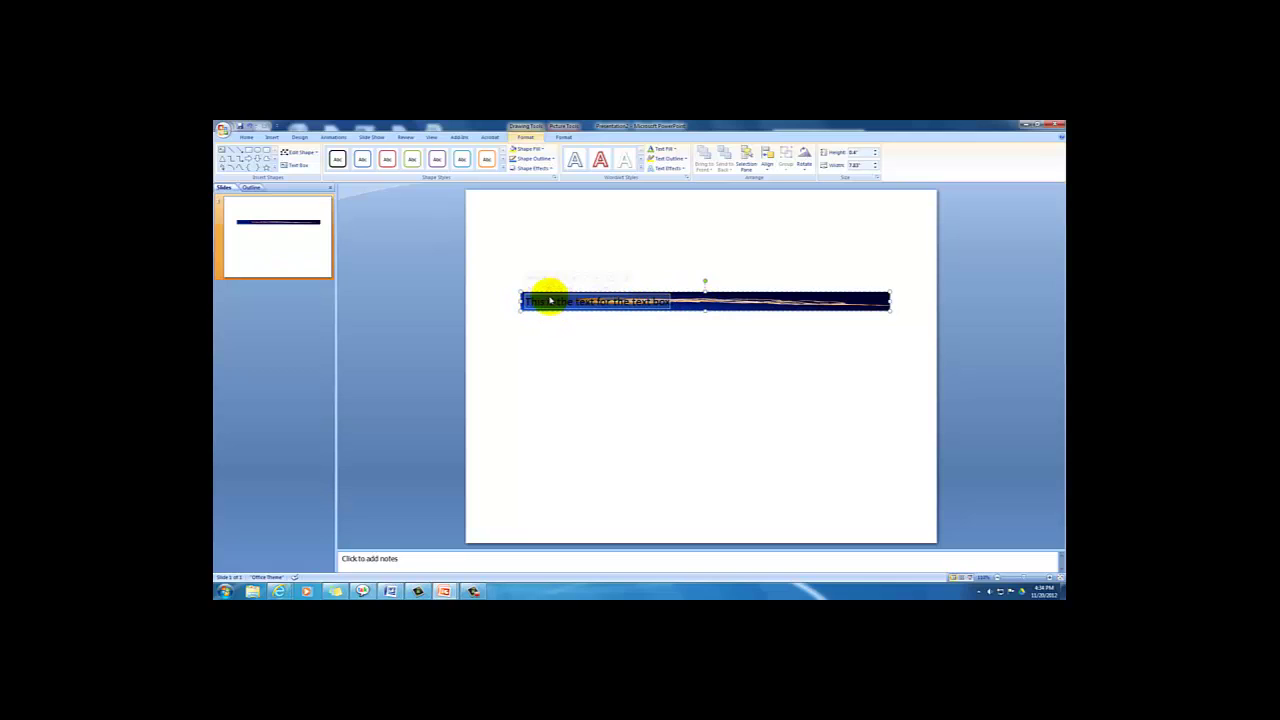
{"action": "left_click", "coordinate": [257, 139]}
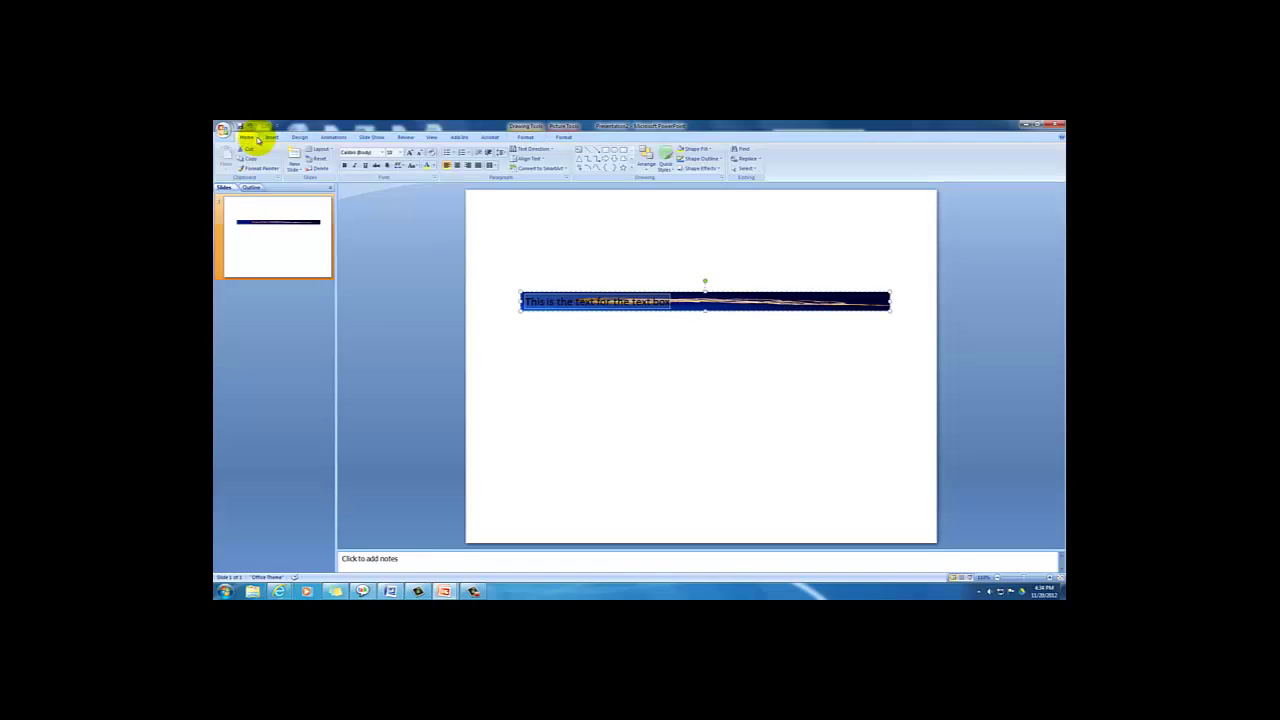
{"action": "left_click", "coordinate": [401, 152]}
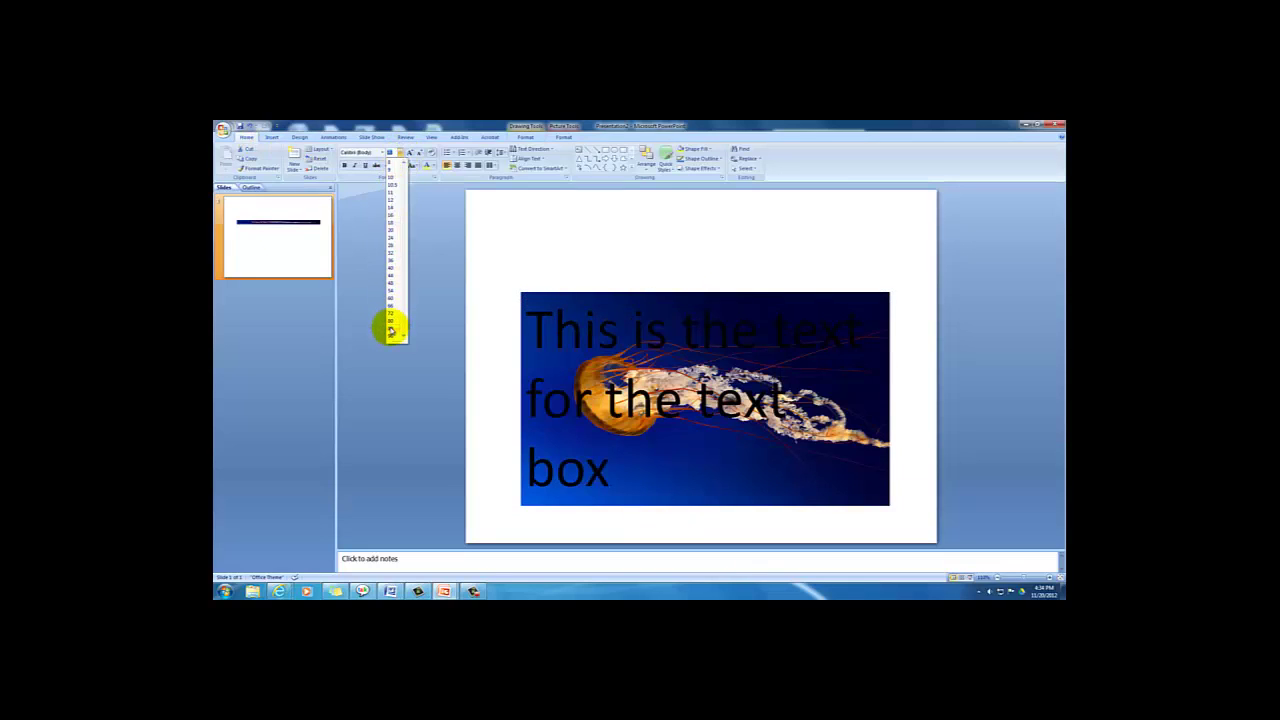
{"action": "left_click", "coordinate": [390, 330]}
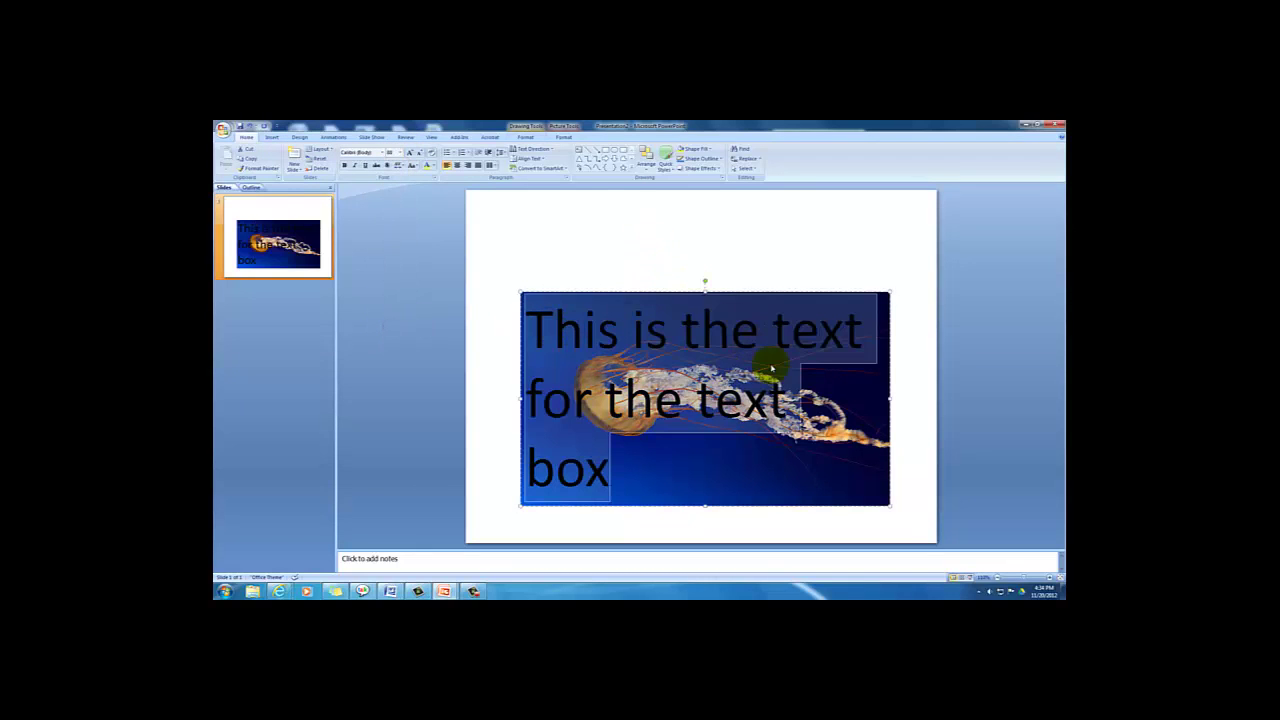
{"action": "left_click", "coordinate": [633, 228]}
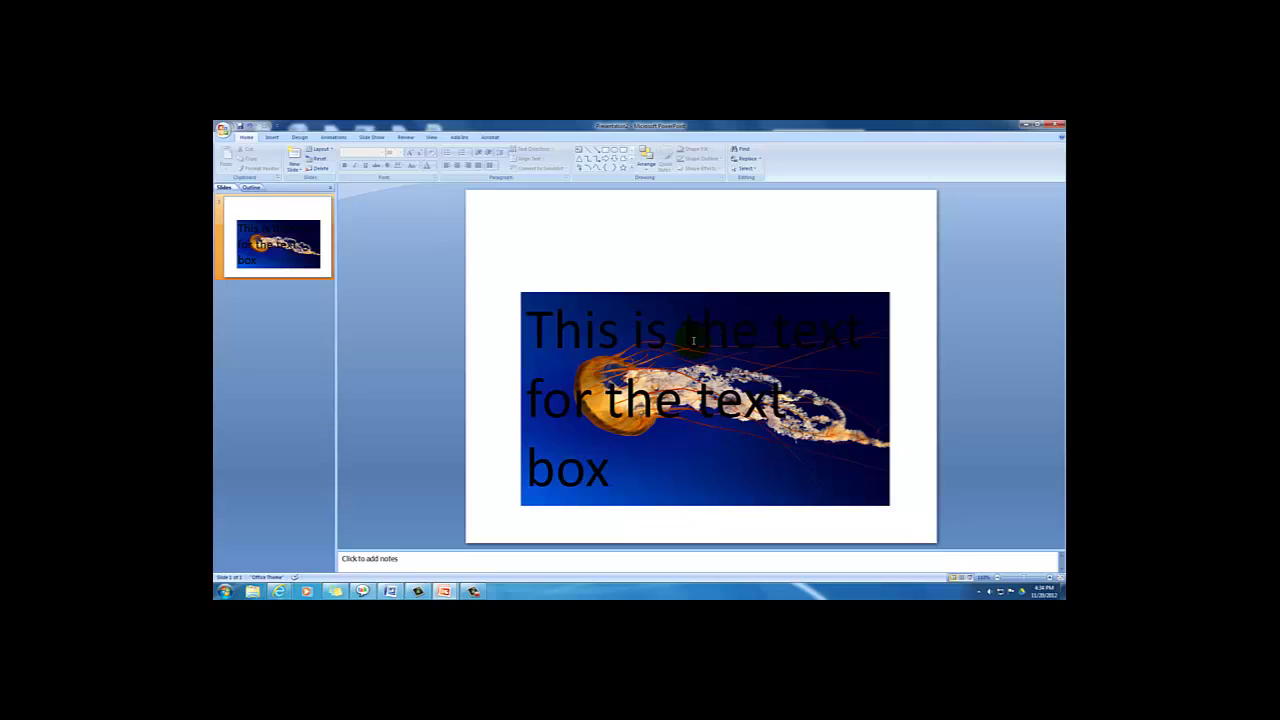
Change the text box fill from the Jellyfish picture back to solid yellow.
{"action": "left_click", "coordinate": [688, 298]}
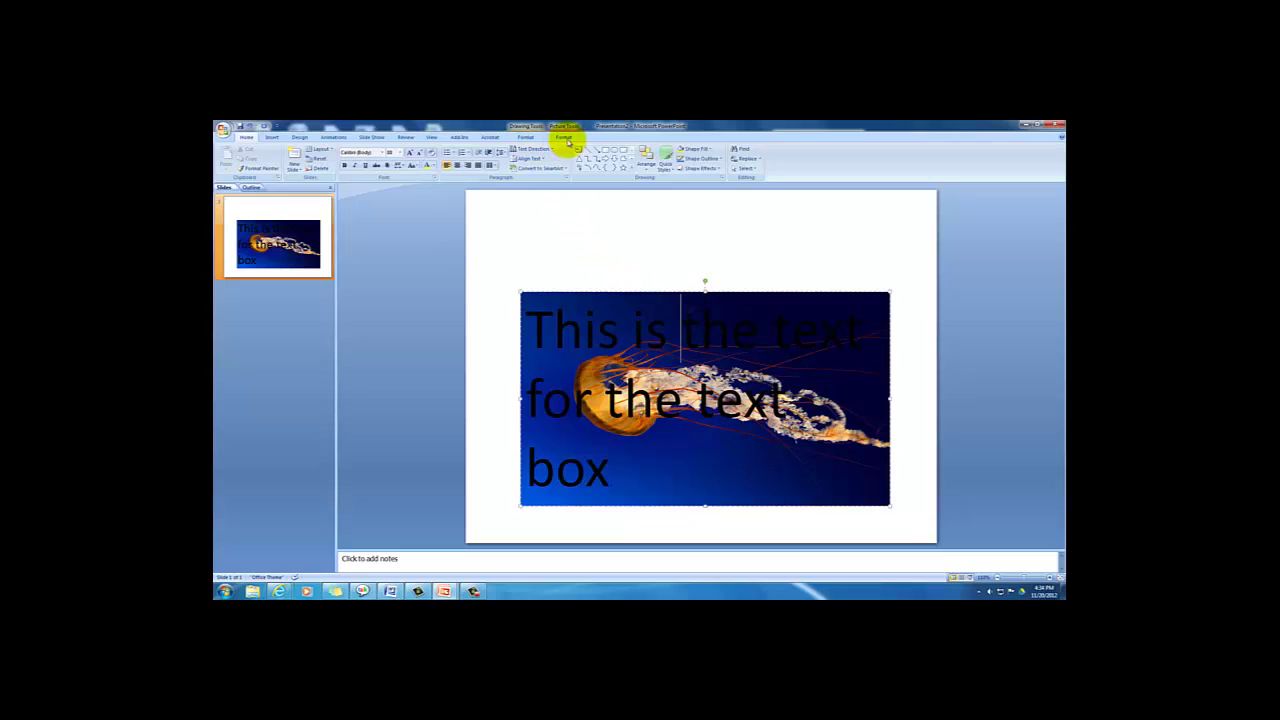
{"action": "left_click", "coordinate": [527, 140]}
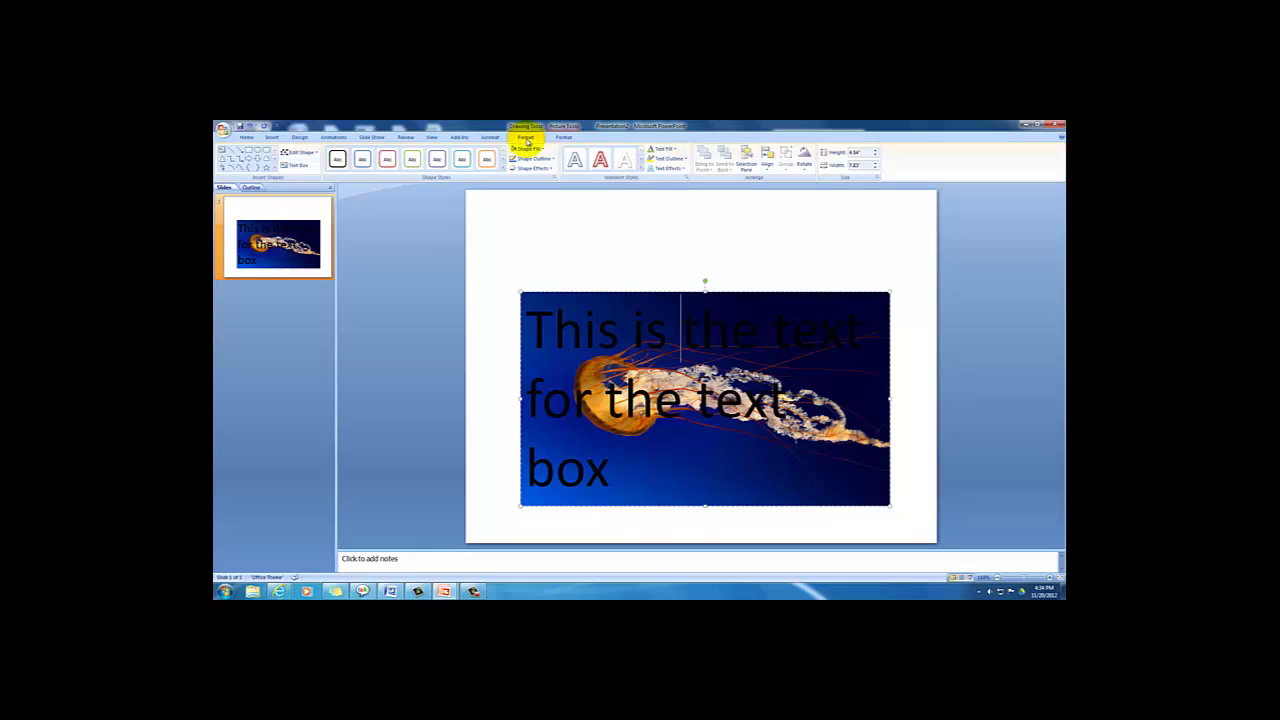
{"action": "left_click", "coordinate": [540, 148]}
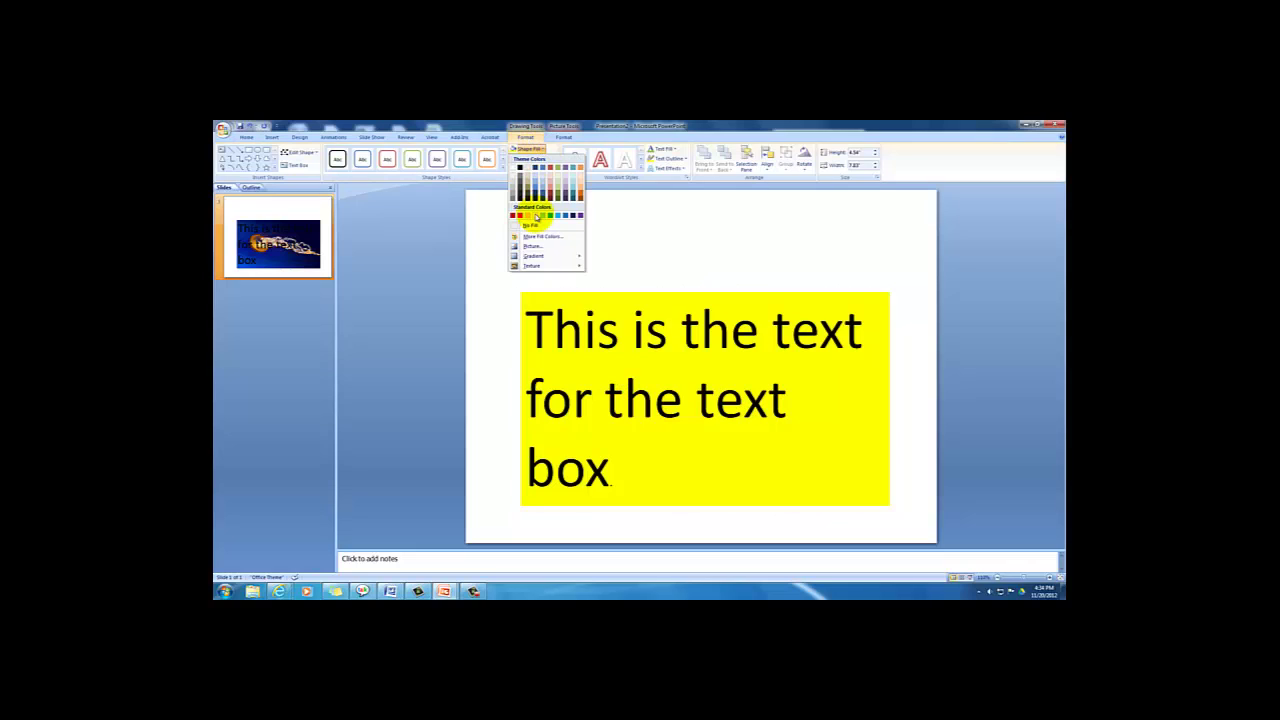
{"action": "left_click", "coordinate": [536, 216]}
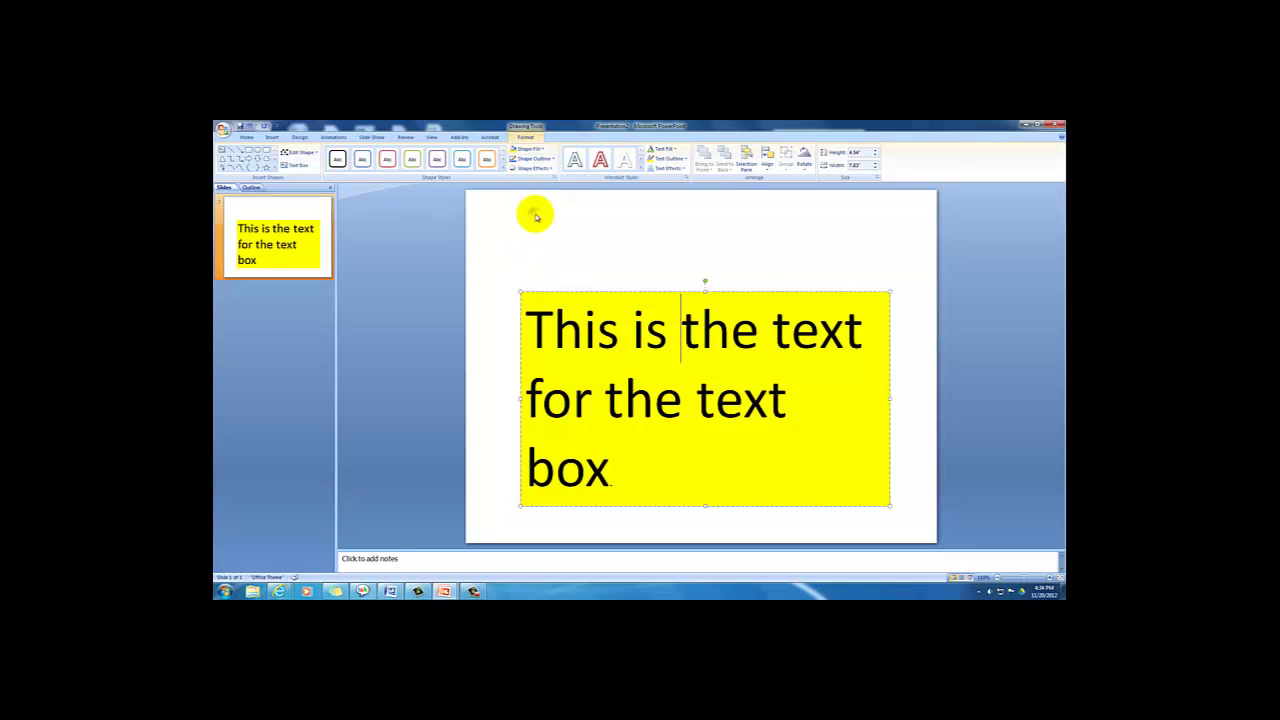
{"action": "left_click", "coordinate": [597, 261]}
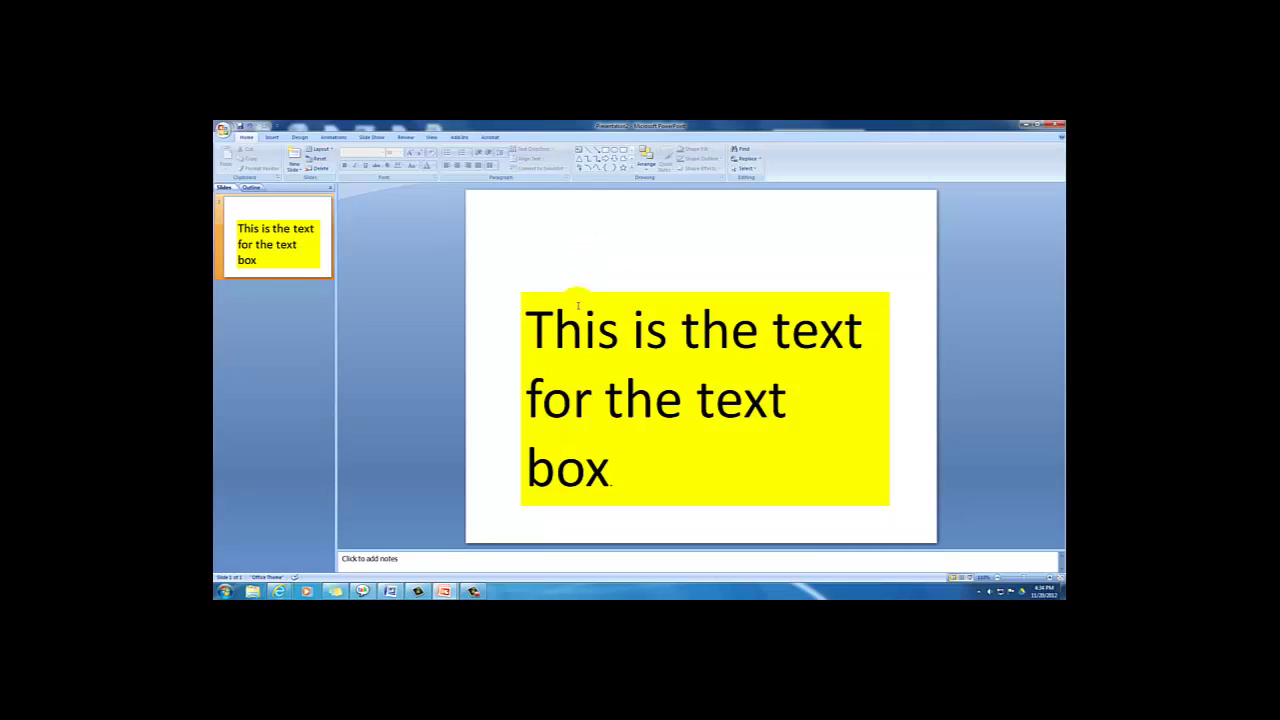
{"action": "left_click", "coordinate": [753, 263]}
Give the yellow text box an olive green outline.
{"action": "left_click", "coordinate": [662, 300]}
{"action": "left_click", "coordinate": [531, 137]}
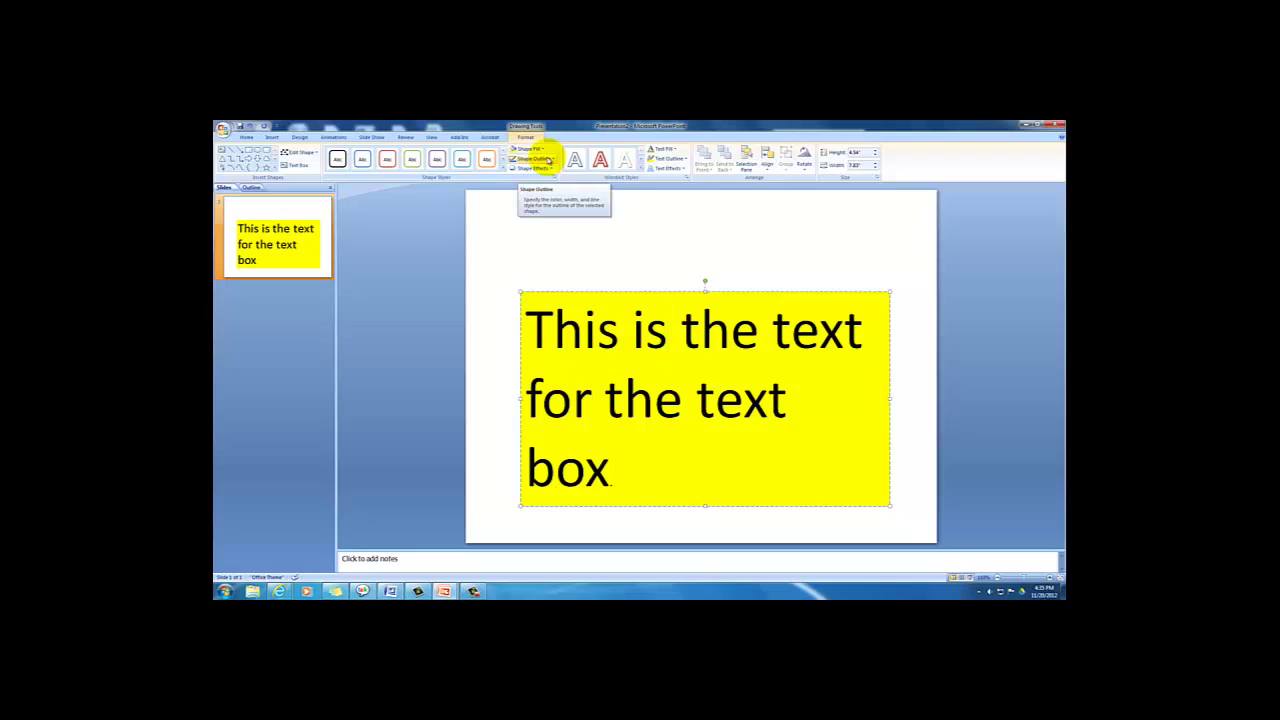
{"action": "left_click", "coordinate": [550, 160]}
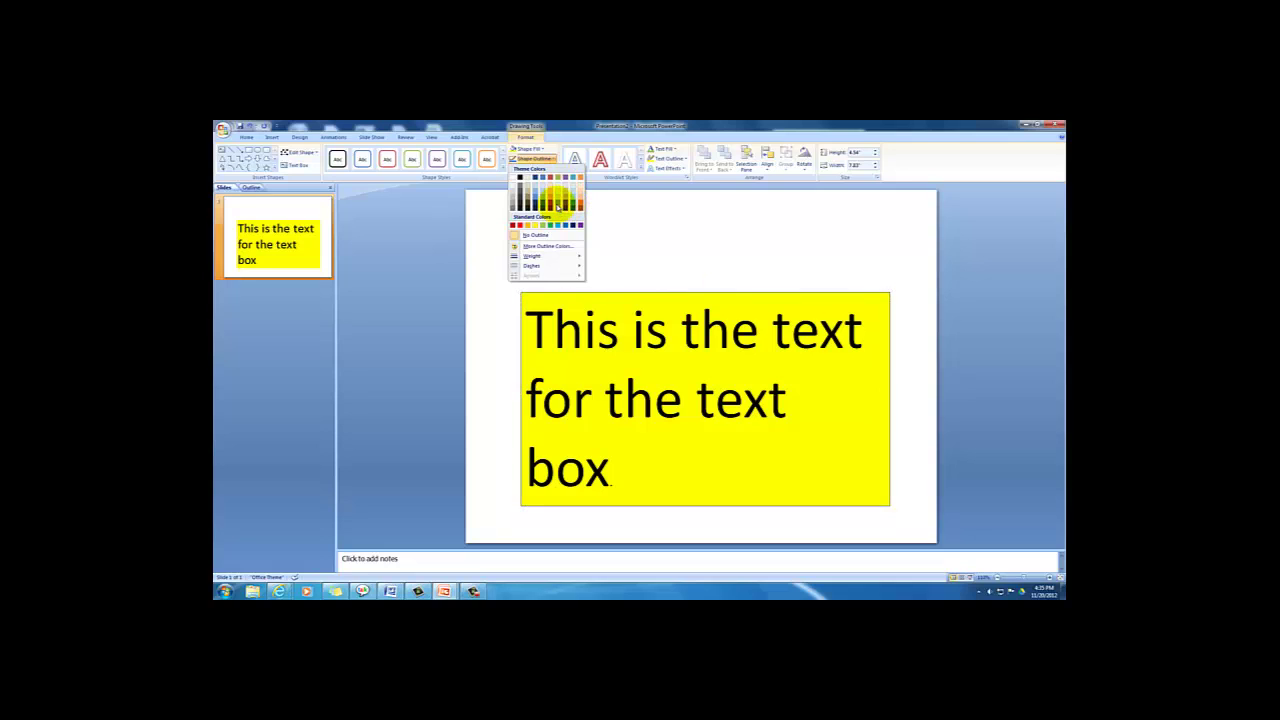
{"action": "left_click", "coordinate": [548, 206]}
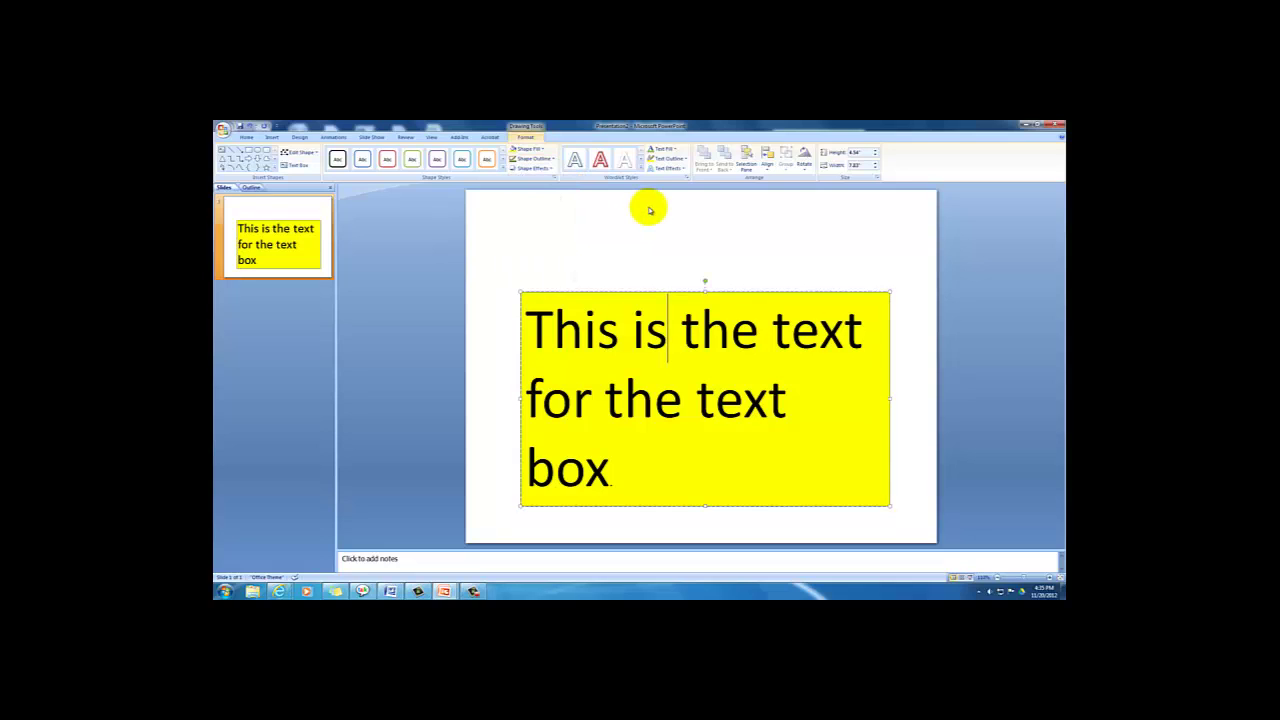
{"action": "left_click", "coordinate": [551, 251]}
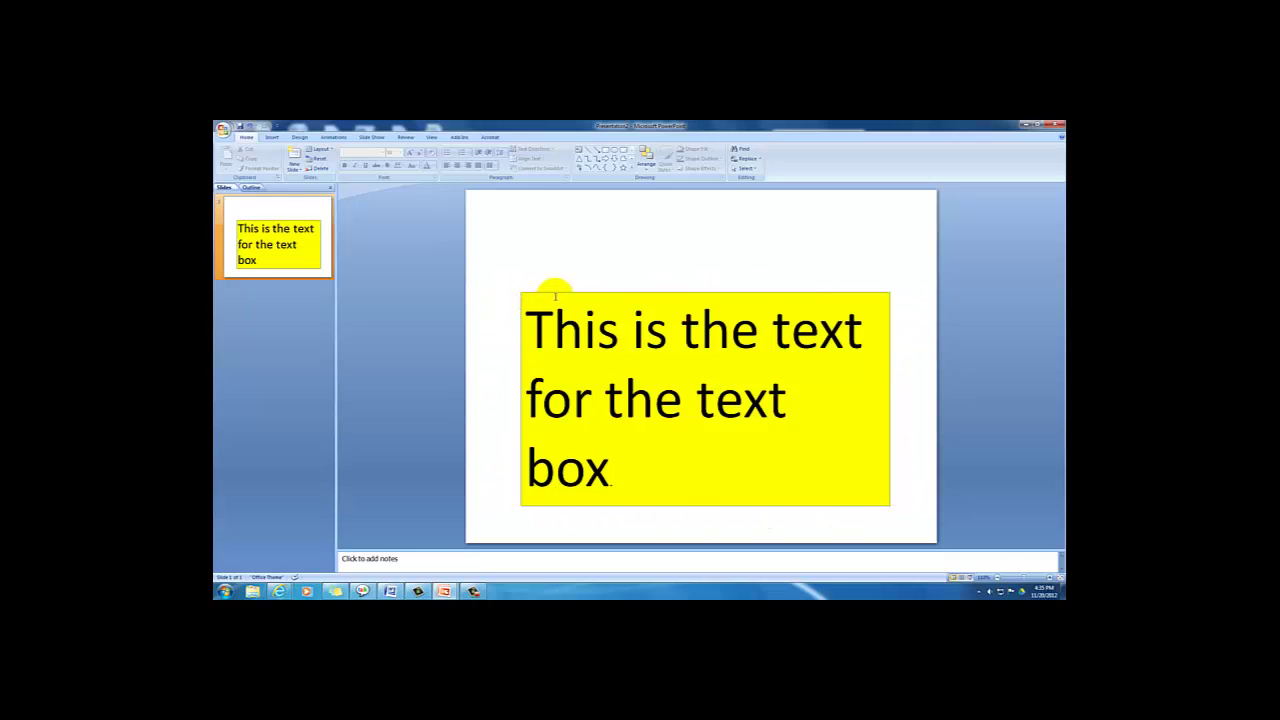
Reselect the box and bring up the outline Weight choices, pointing to More Lines.
{"action": "left_click", "coordinate": [590, 310]}
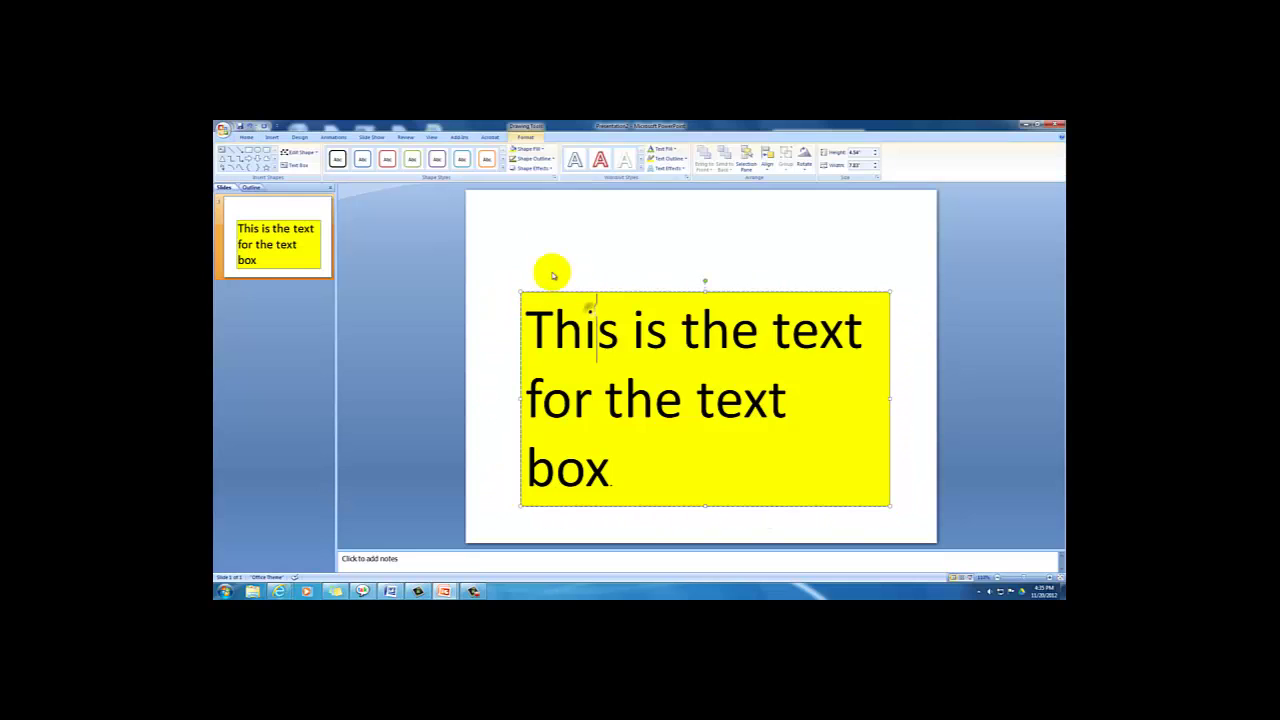
{"action": "left_click", "coordinate": [549, 159]}
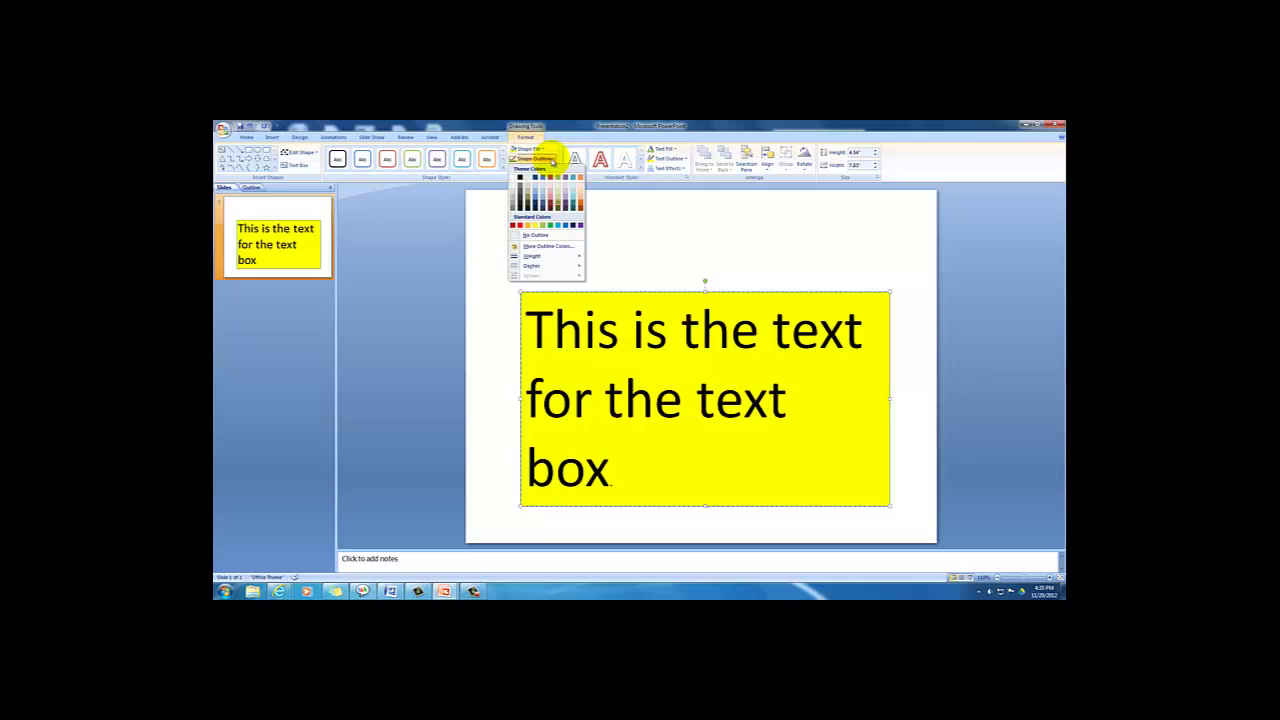
{"action": "mouse_move", "coordinate": [548, 259]}
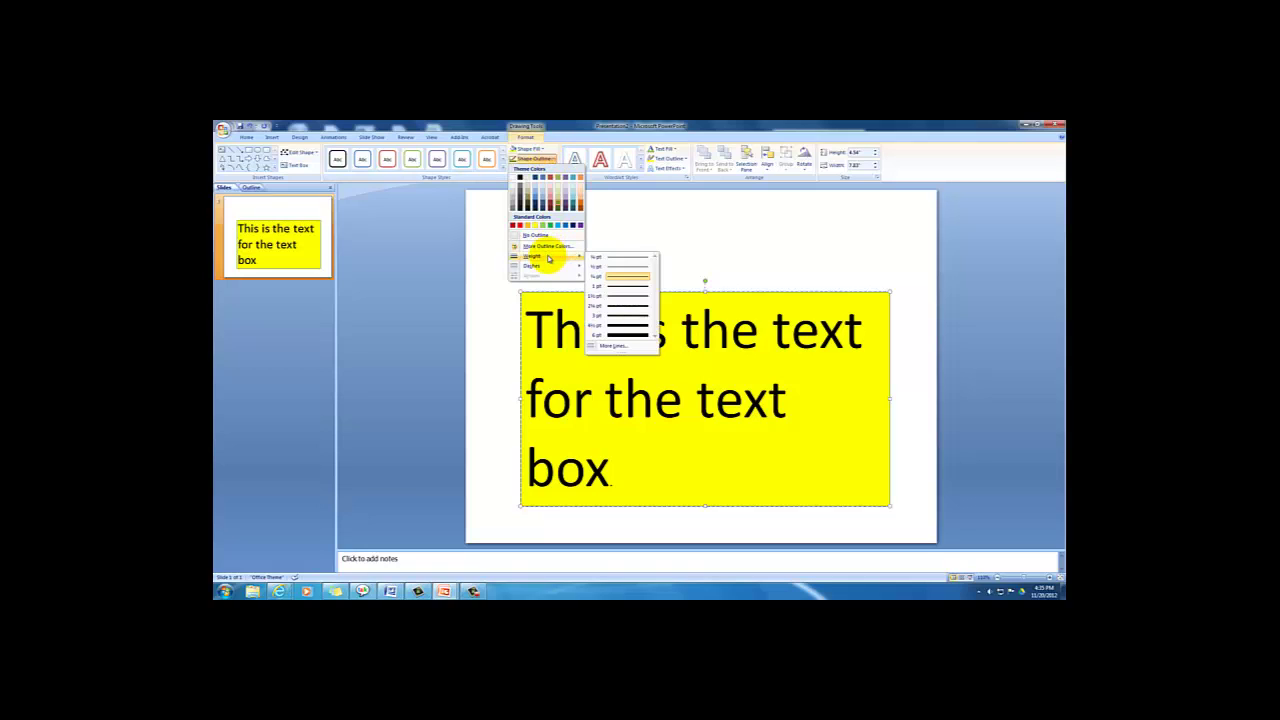
Thicken the green outline by raising Line Style width nine steps in Format Shape.
{"action": "left_click", "coordinate": [620, 346]}
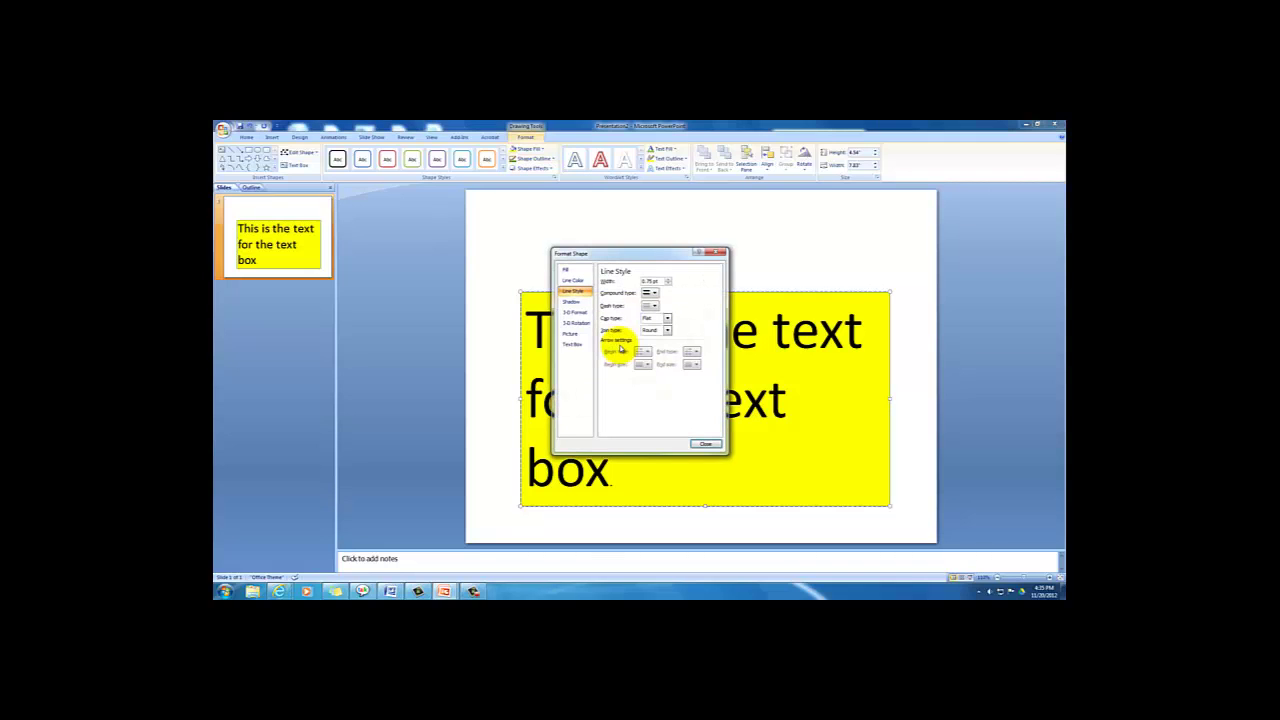
{"action": "left_click_drag", "start_coordinate": [671, 251], "coordinate": [484, 196]}
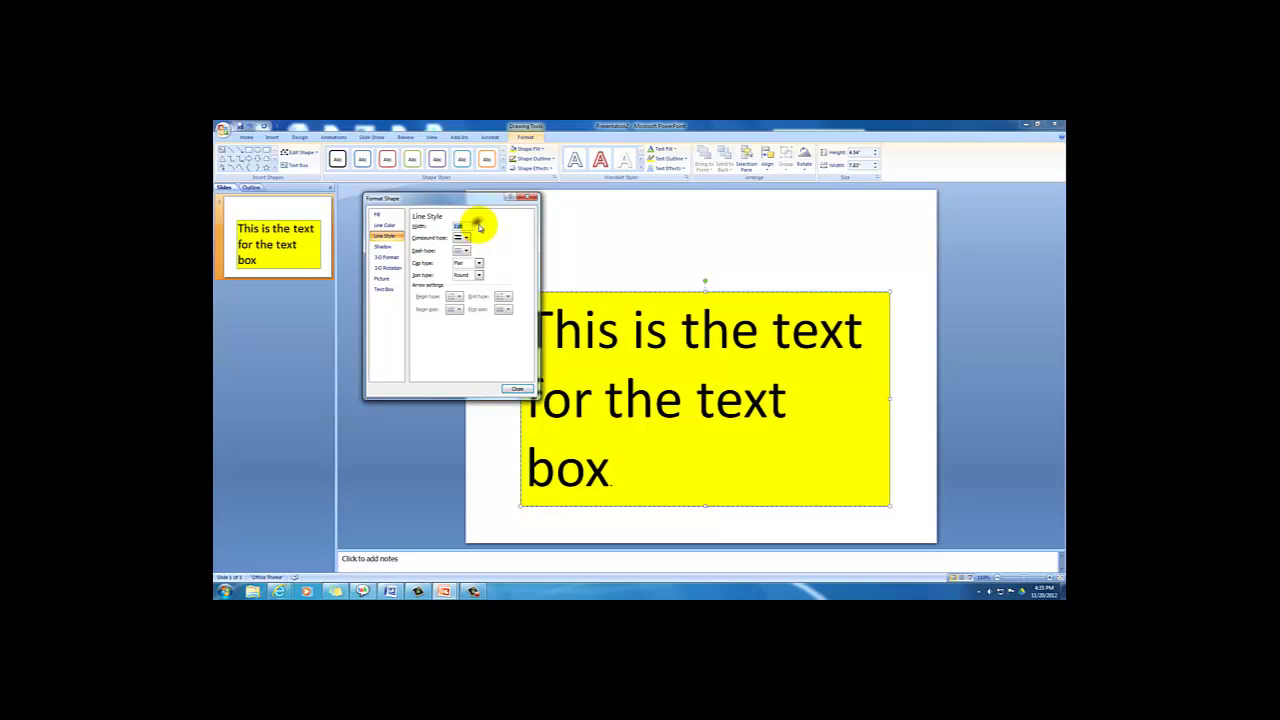
{"action": "left_click", "coordinate": [480, 224]}
{"action": "left_click", "coordinate": [480, 224]}
{"action": "left_click", "coordinate": [480, 225]}
{"action": "left_click", "coordinate": [480, 225]}
{"action": "left_click", "coordinate": [480, 225]}
{"action": "left_click", "coordinate": [480, 225]}
{"action": "left_click", "coordinate": [480, 225]}
{"action": "left_click", "coordinate": [480, 225]}
{"action": "left_click", "coordinate": [480, 225]}
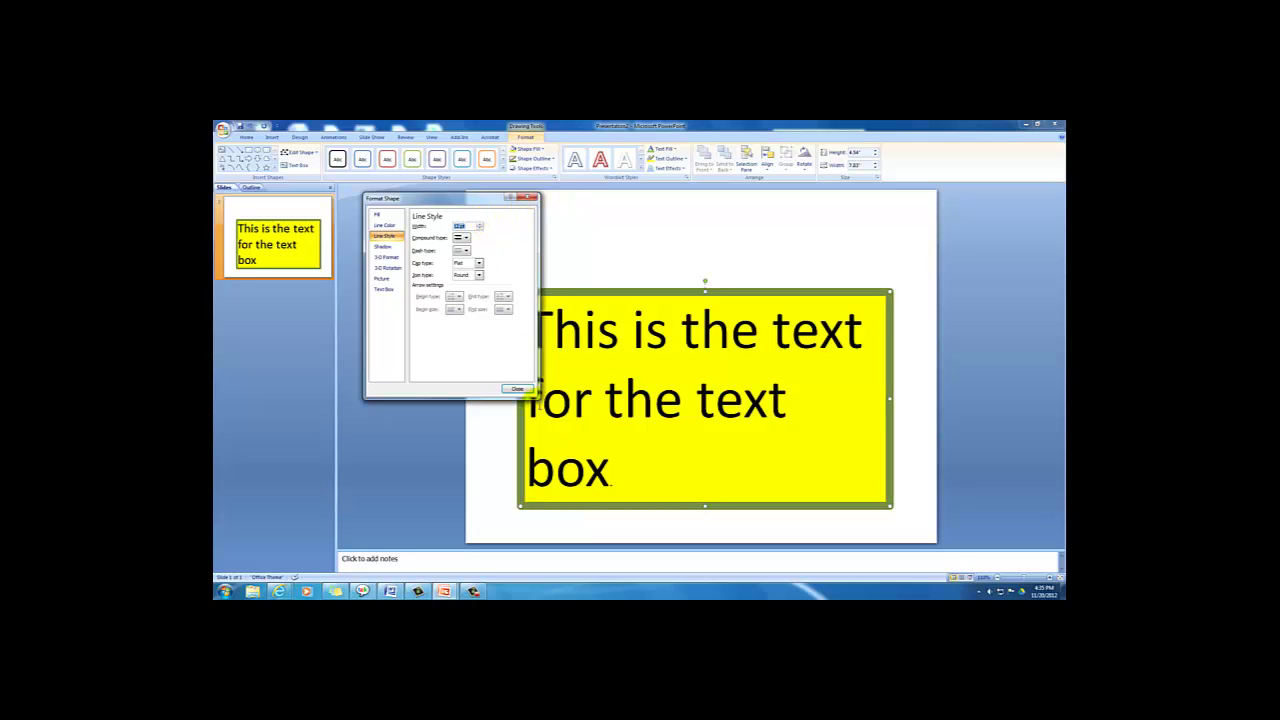
{"action": "left_click", "coordinate": [518, 388]}
{"action": "left_click", "coordinate": [620, 272]}
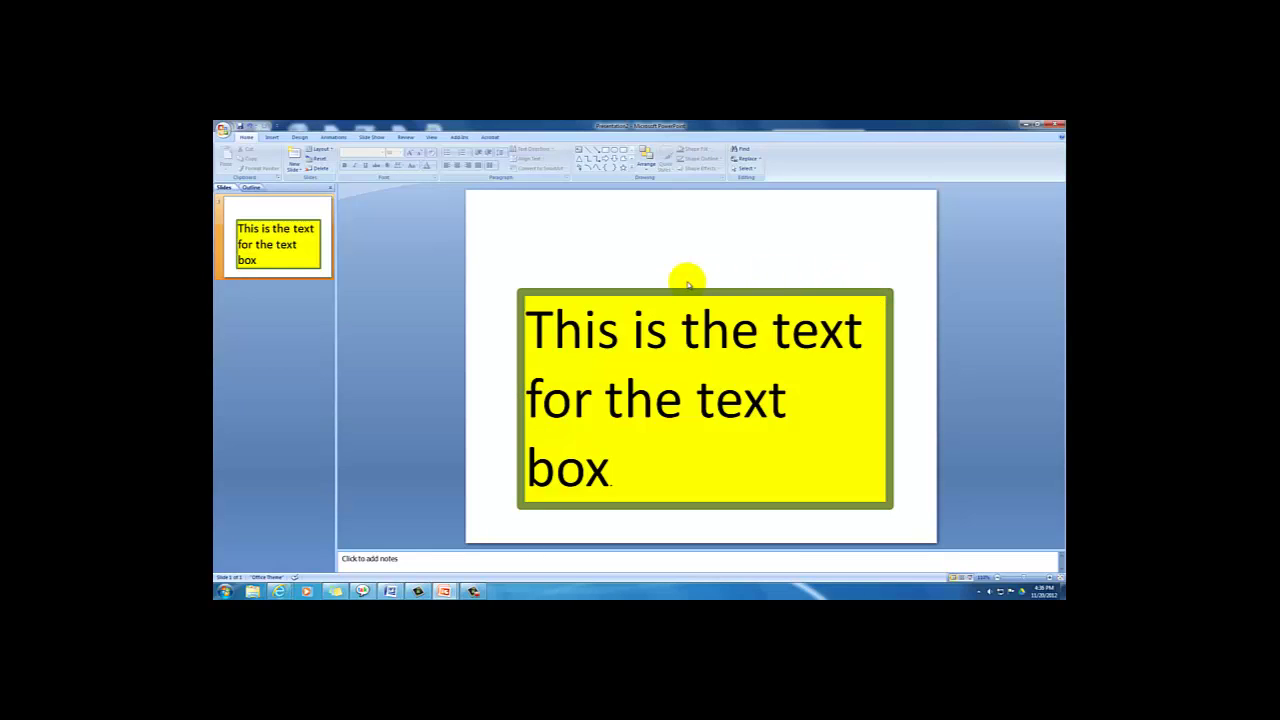
Change the box's thick green outline to the Round Dot dash style.
{"action": "left_click", "coordinate": [600, 291]}
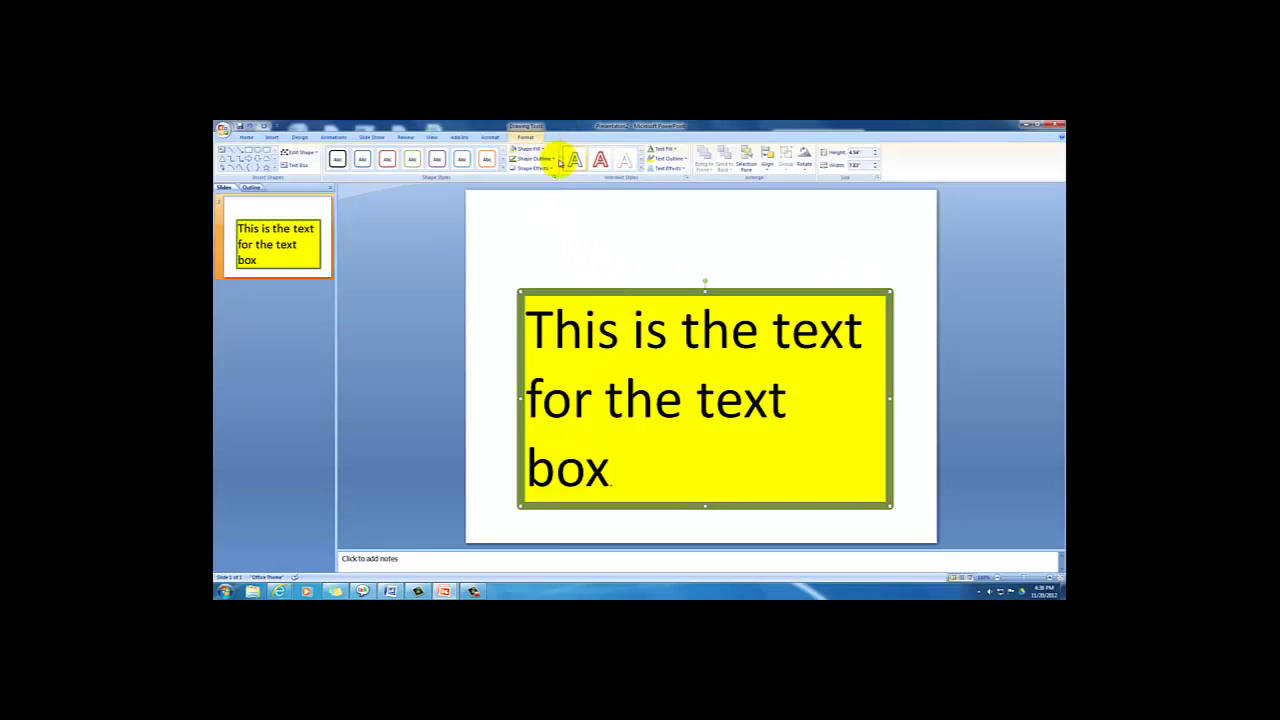
{"action": "left_click", "coordinate": [552, 158]}
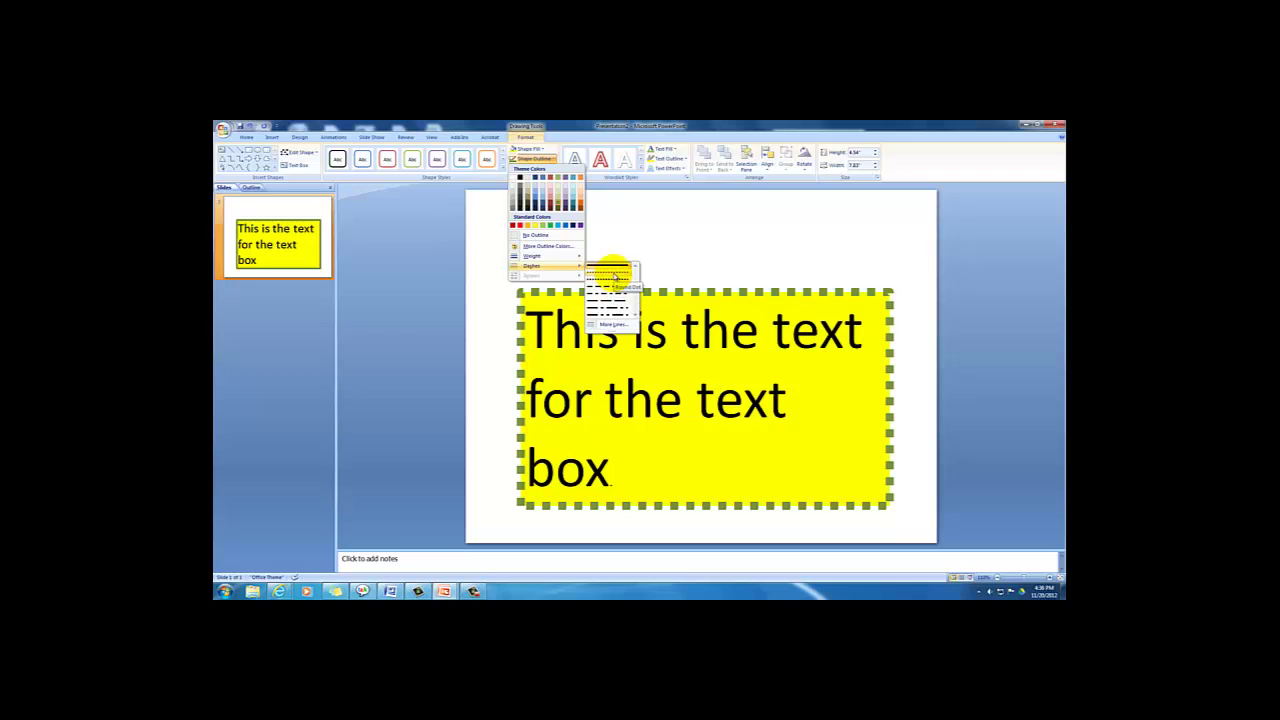
{"action": "left_click", "coordinate": [614, 276]}
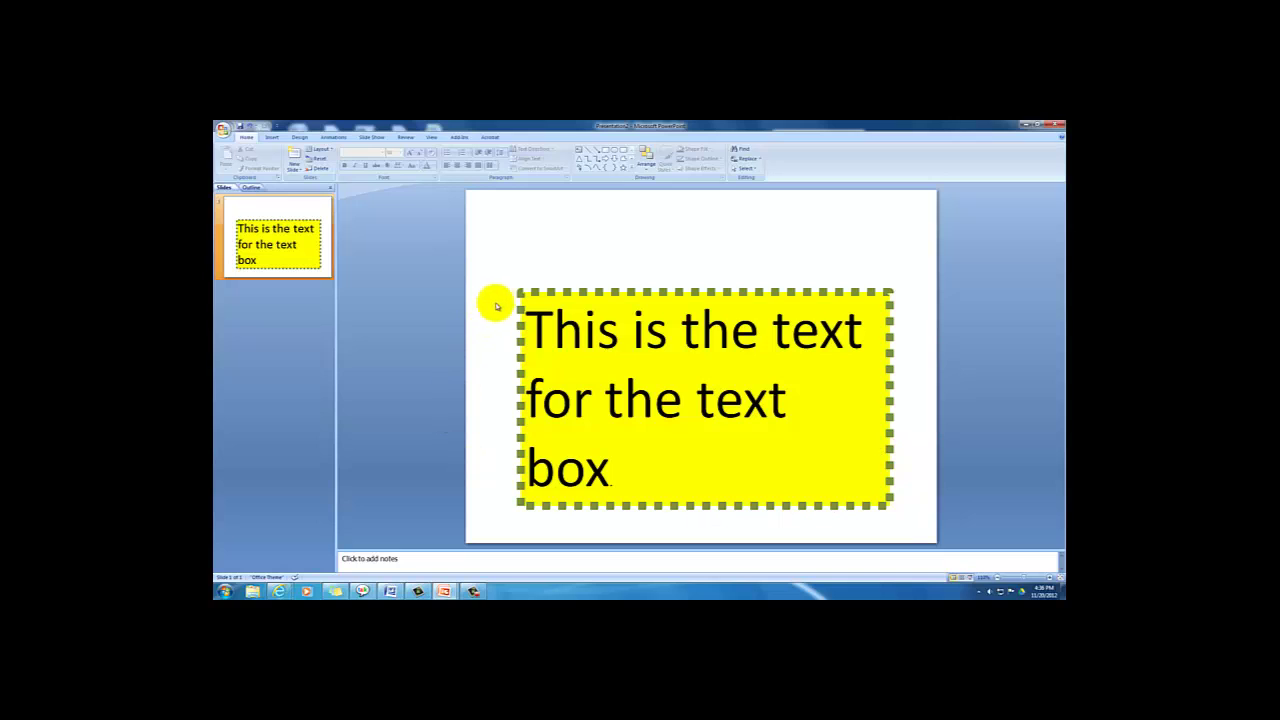
{"action": "left_click", "coordinate": [748, 263]}
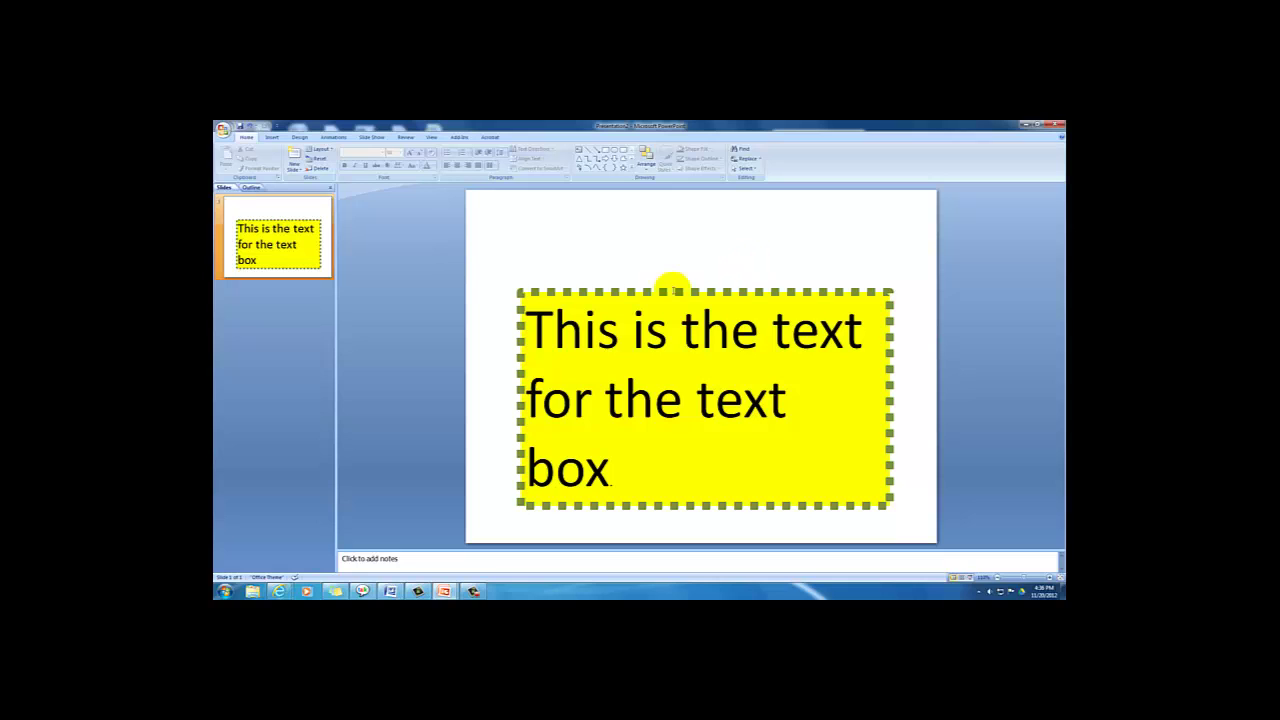
Colour all three lines of text in the box Light Blue via Text Fill.
{"action": "left_click_drag", "start_coordinate": [612, 478], "coordinate": [520, 322]}
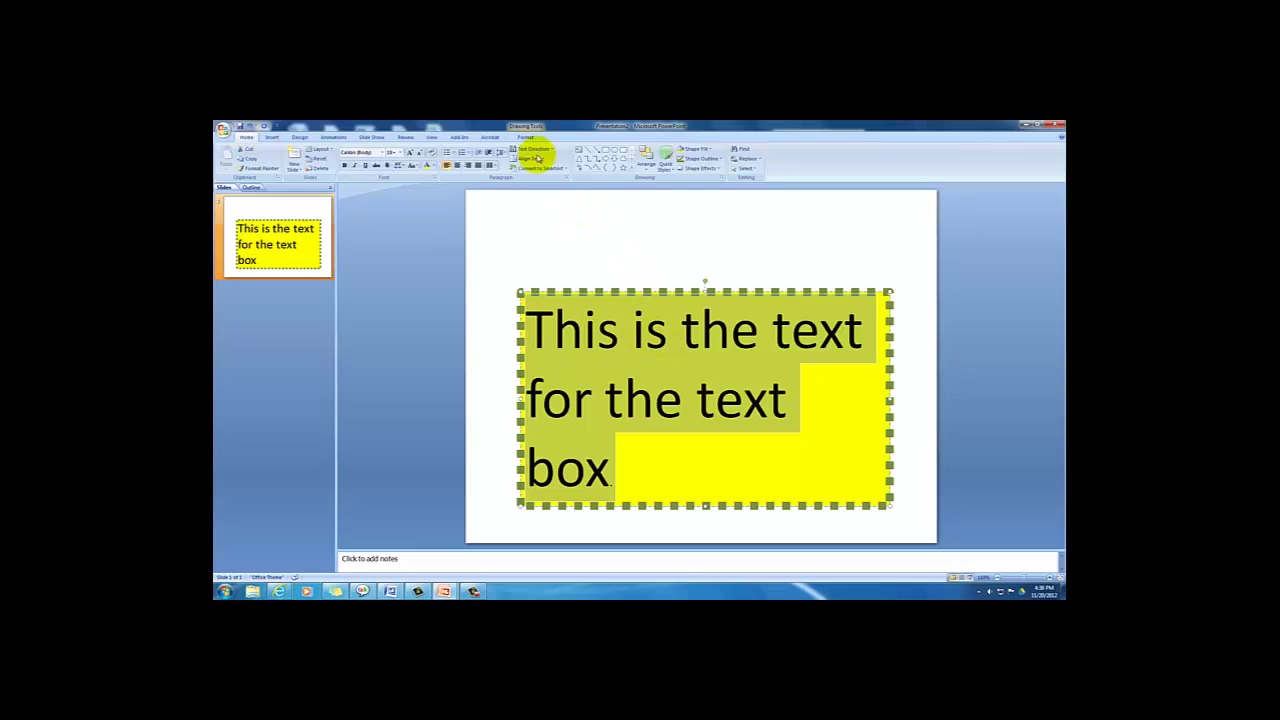
{"action": "left_click", "coordinate": [527, 136]}
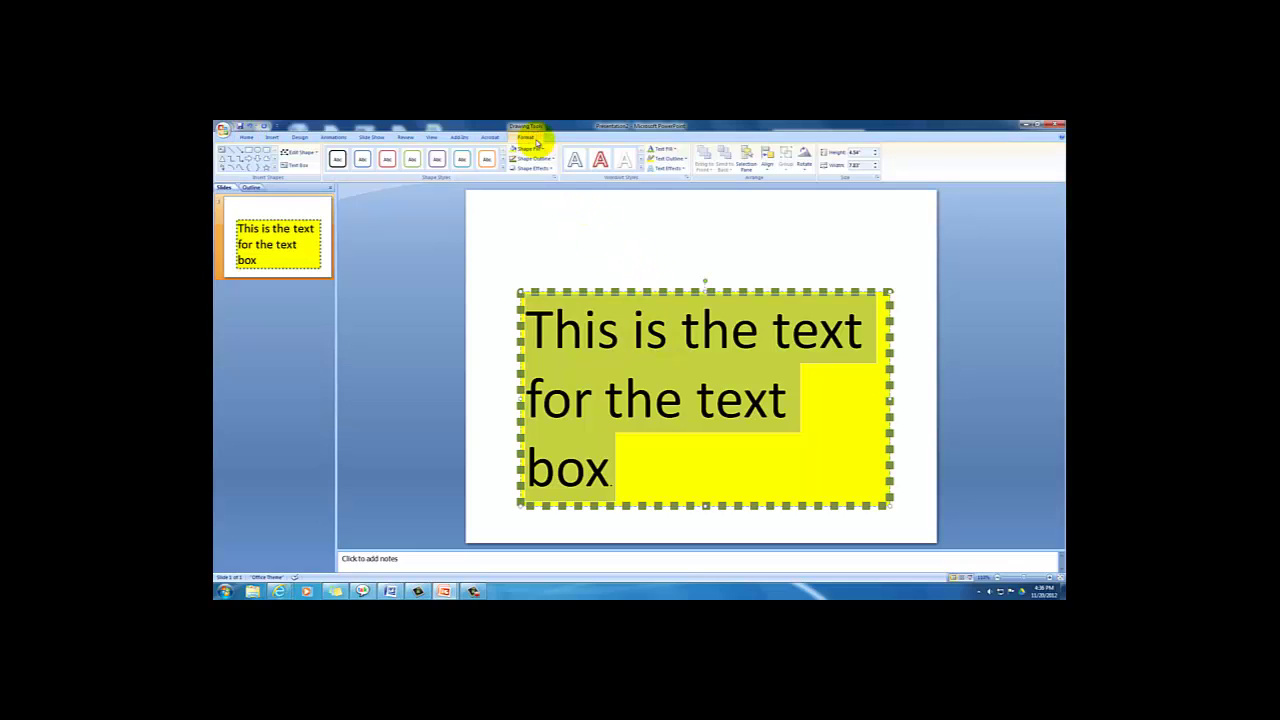
{"action": "left_click", "coordinate": [677, 151]}
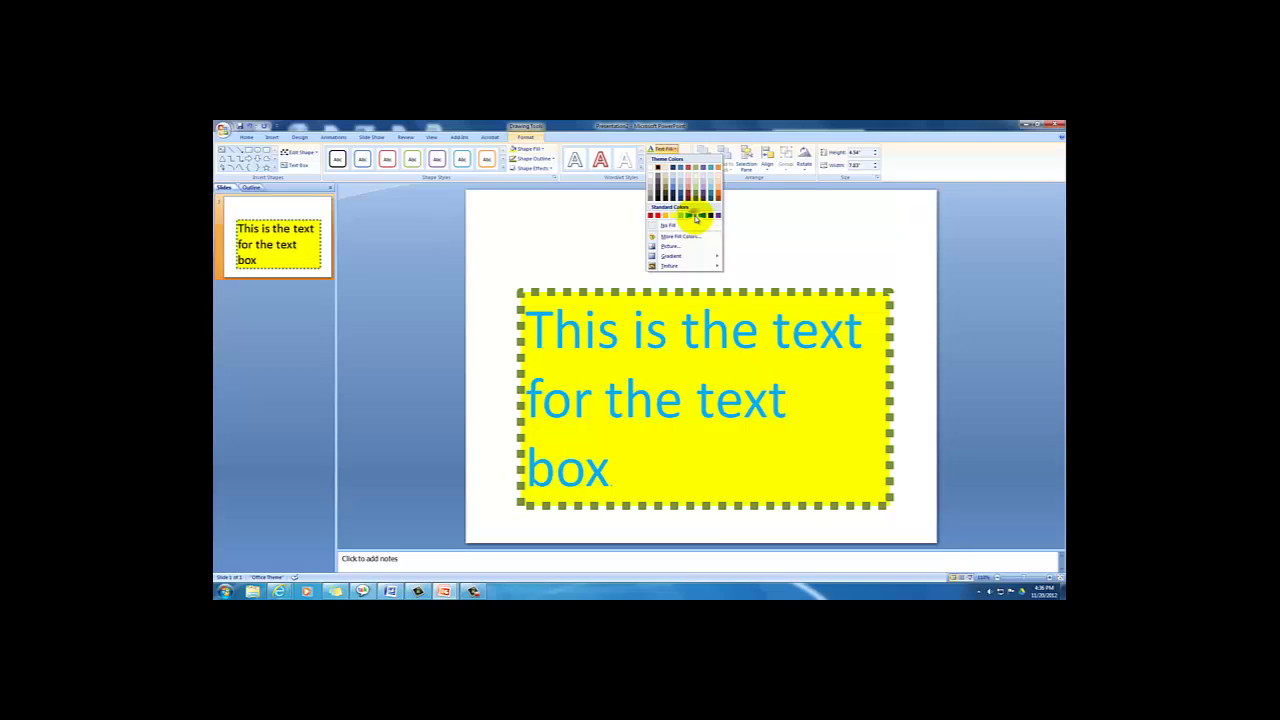
{"action": "left_click", "coordinate": [696, 218]}
{"action": "left_click", "coordinate": [834, 420]}
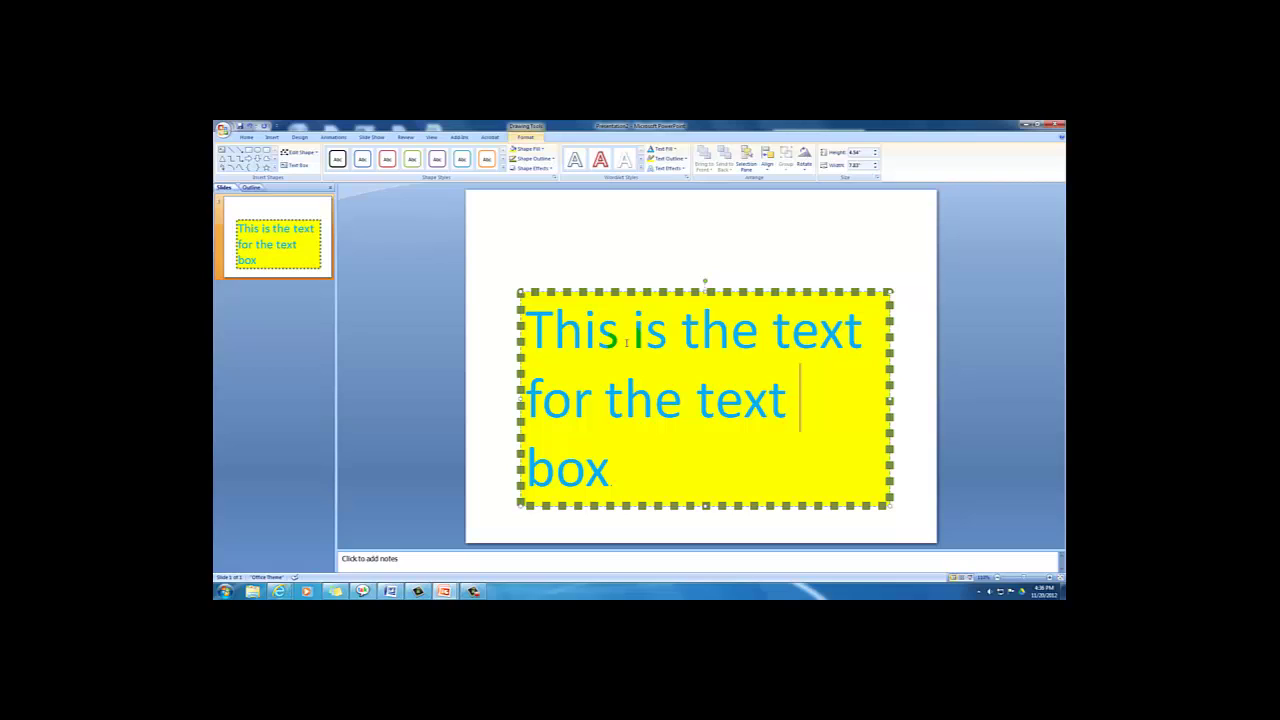
Give all the light blue text a dark green Text Outline colour.
{"action": "left_click", "coordinate": [546, 225]}
{"action": "left_click", "coordinate": [684, 159]}
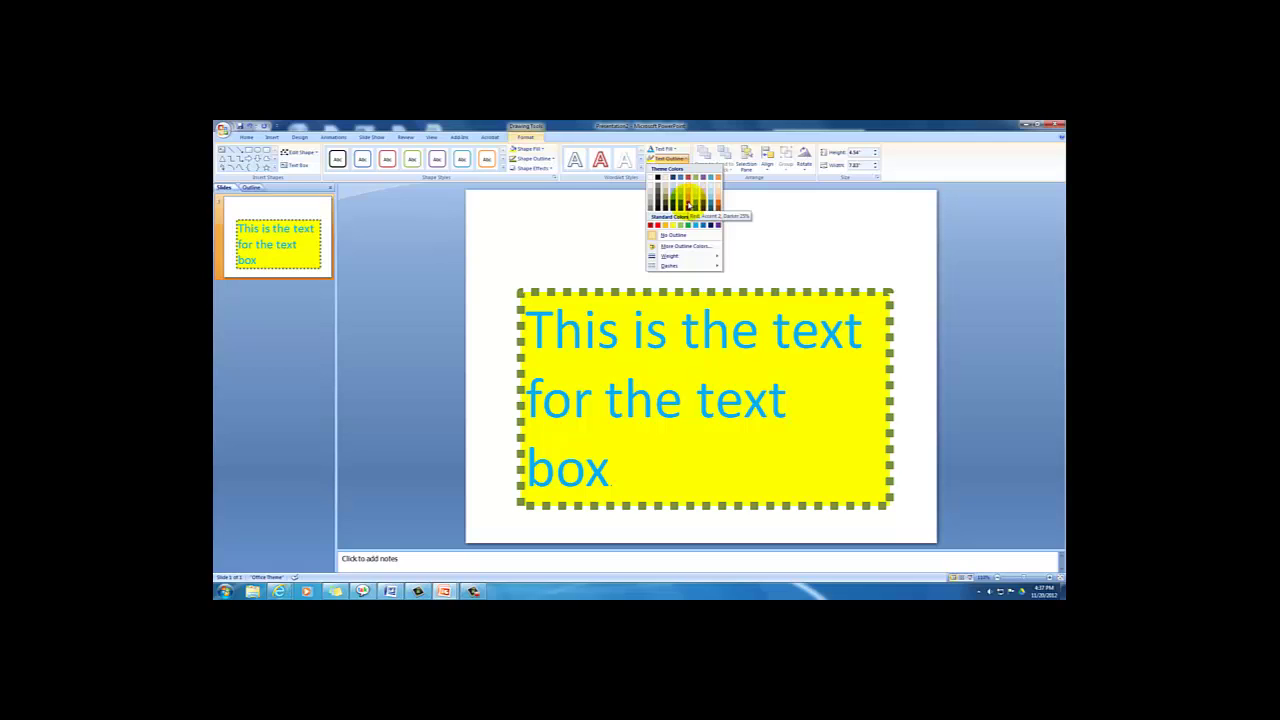
{"action": "left_click", "coordinate": [688, 205]}
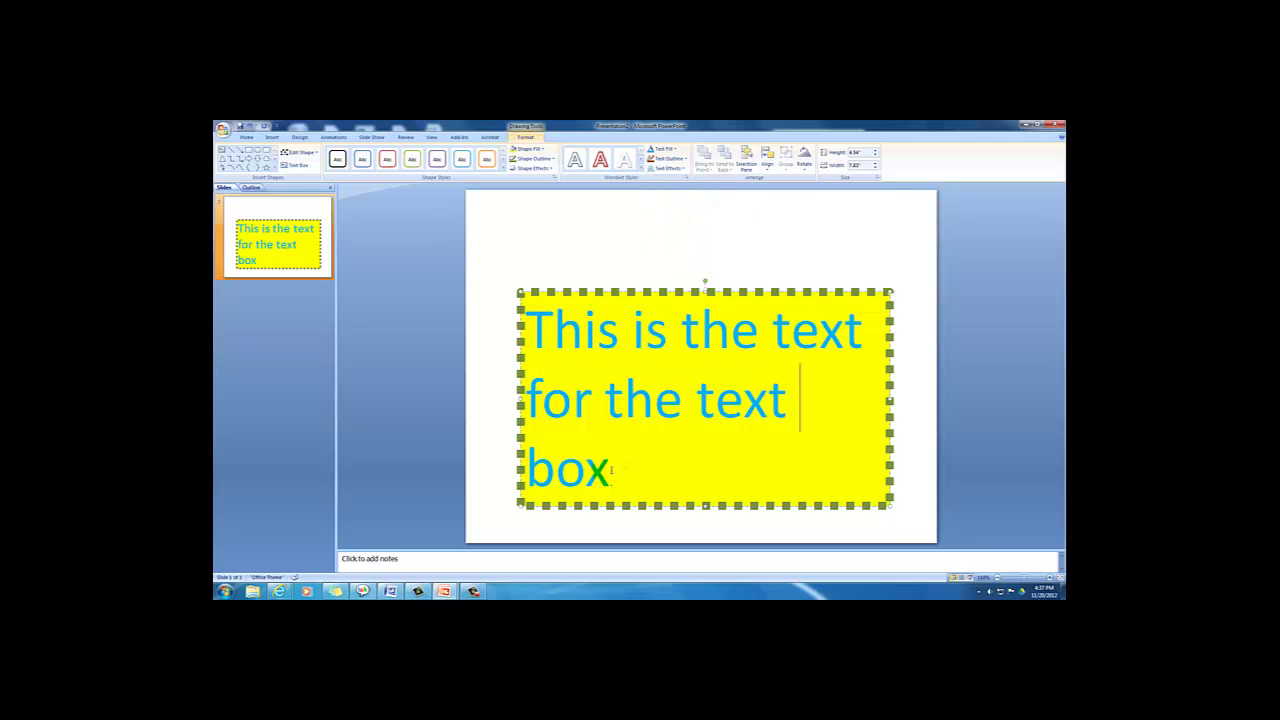
{"action": "left_click_drag", "start_coordinate": [621, 470], "coordinate": [529, 323]}
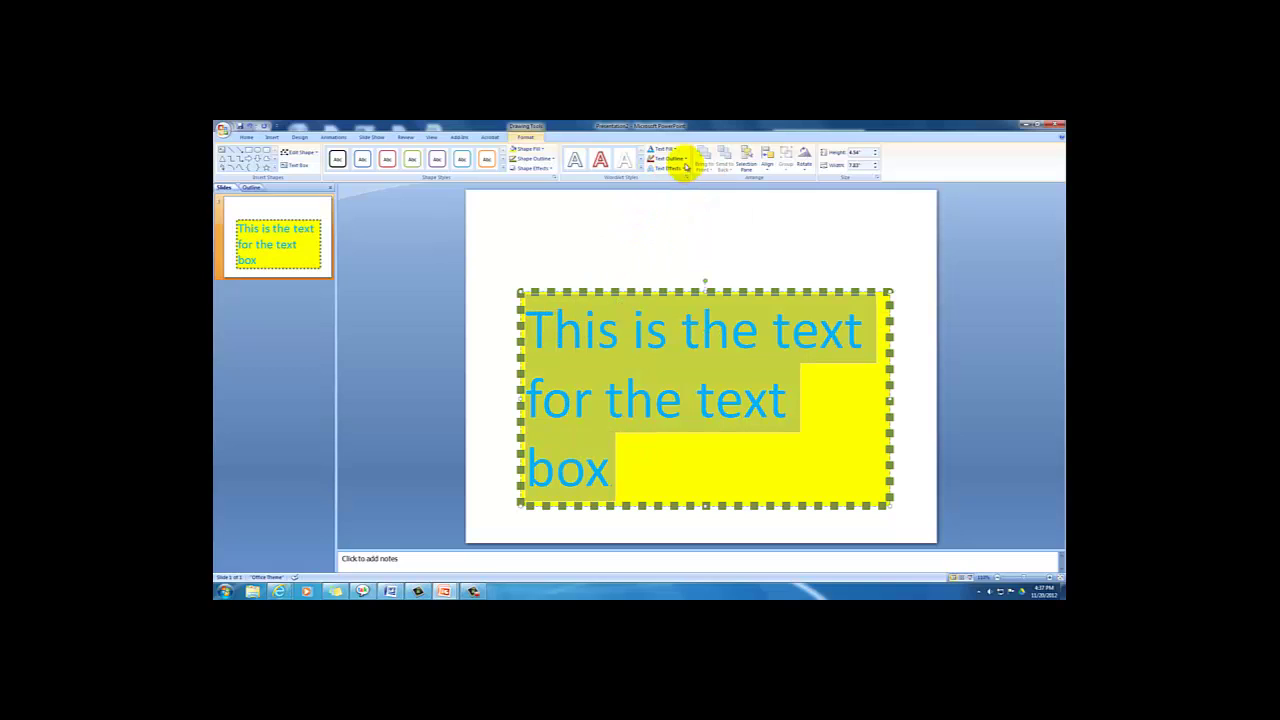
{"action": "left_click", "coordinate": [683, 159]}
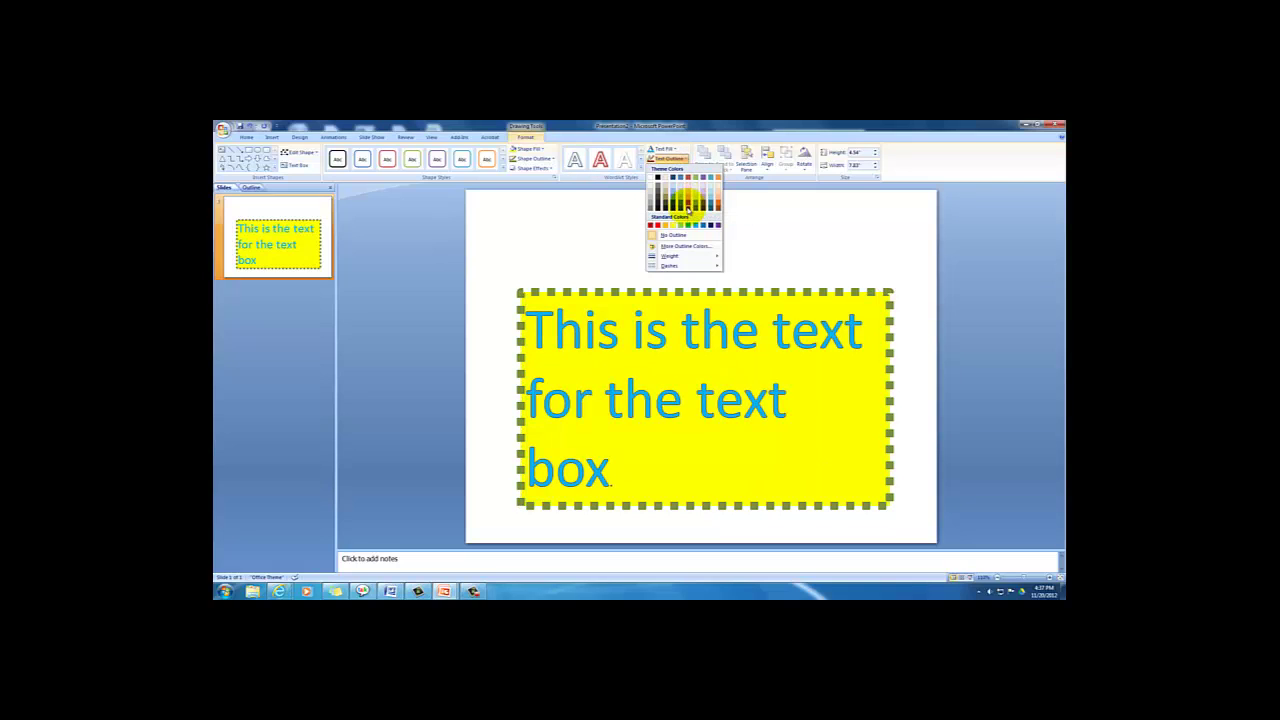
{"action": "left_click", "coordinate": [688, 210]}
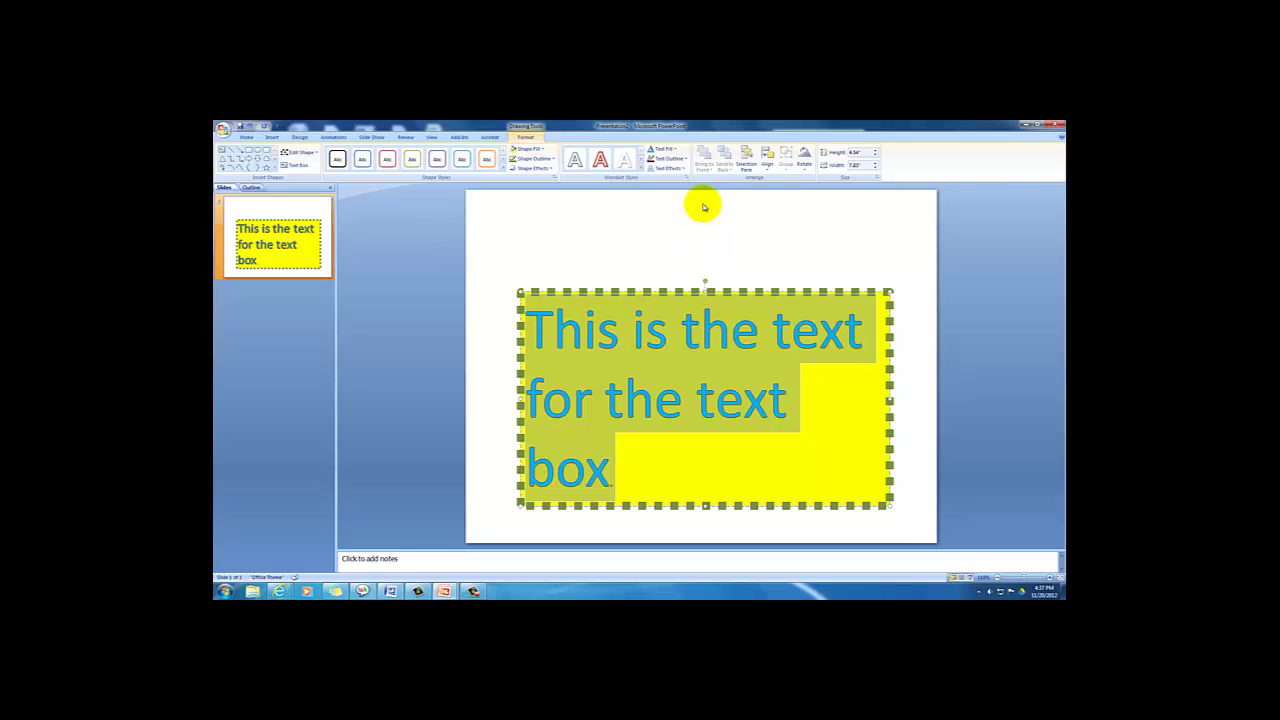
Set the text outline weight to 3 pt, after first trying 6 pt.
{"action": "left_click", "coordinate": [686, 161]}
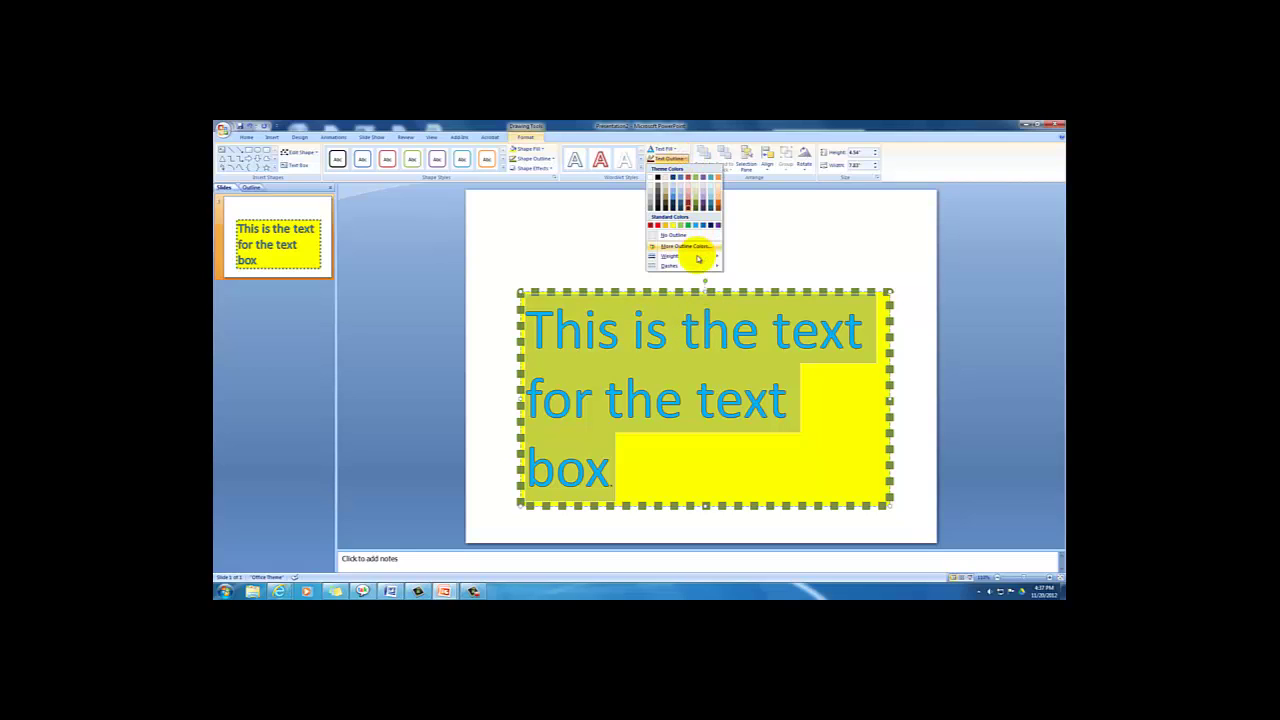
{"action": "mouse_move", "coordinate": [698, 259]}
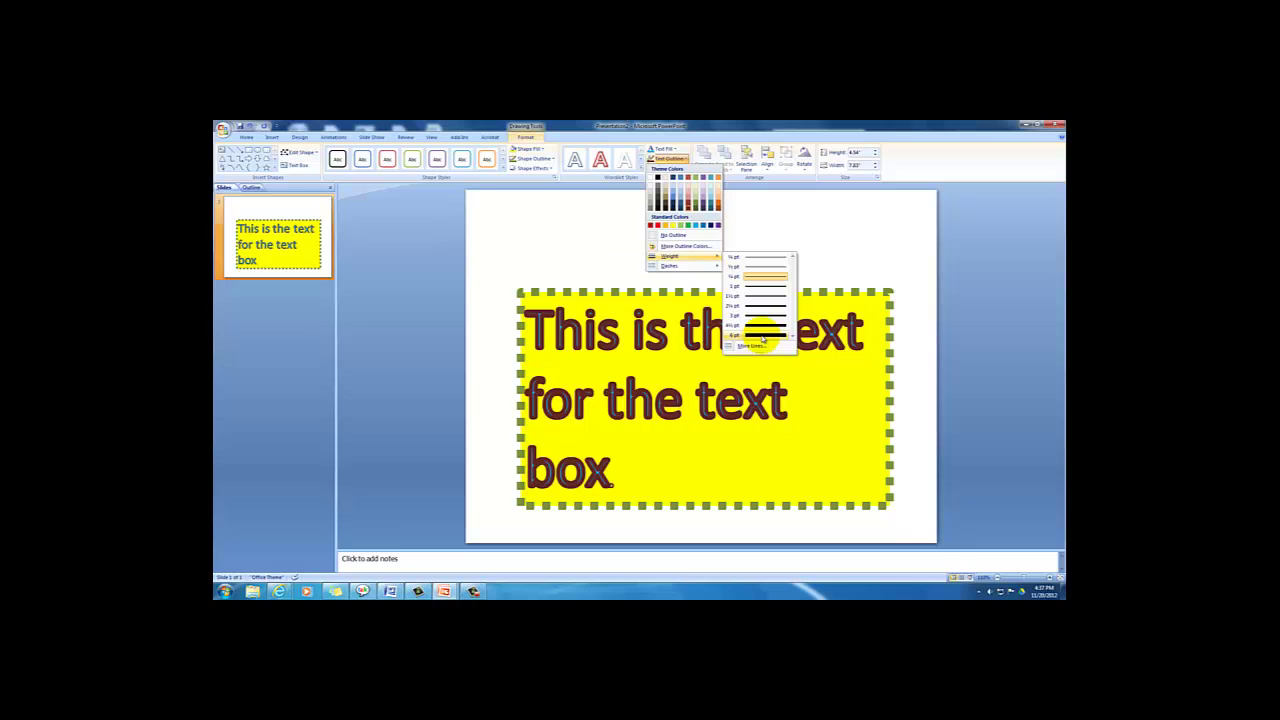
{"action": "left_click", "coordinate": [764, 339]}
{"action": "left_click", "coordinate": [749, 261]}
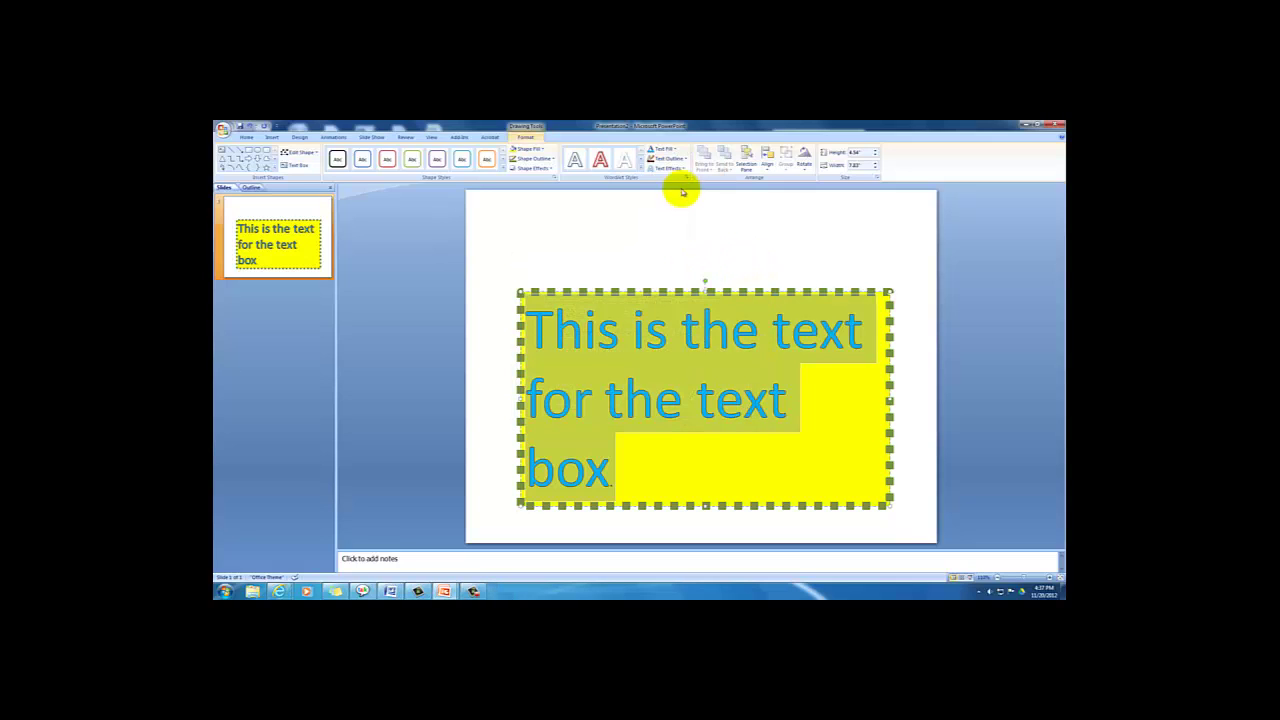
{"action": "left_click", "coordinate": [672, 158]}
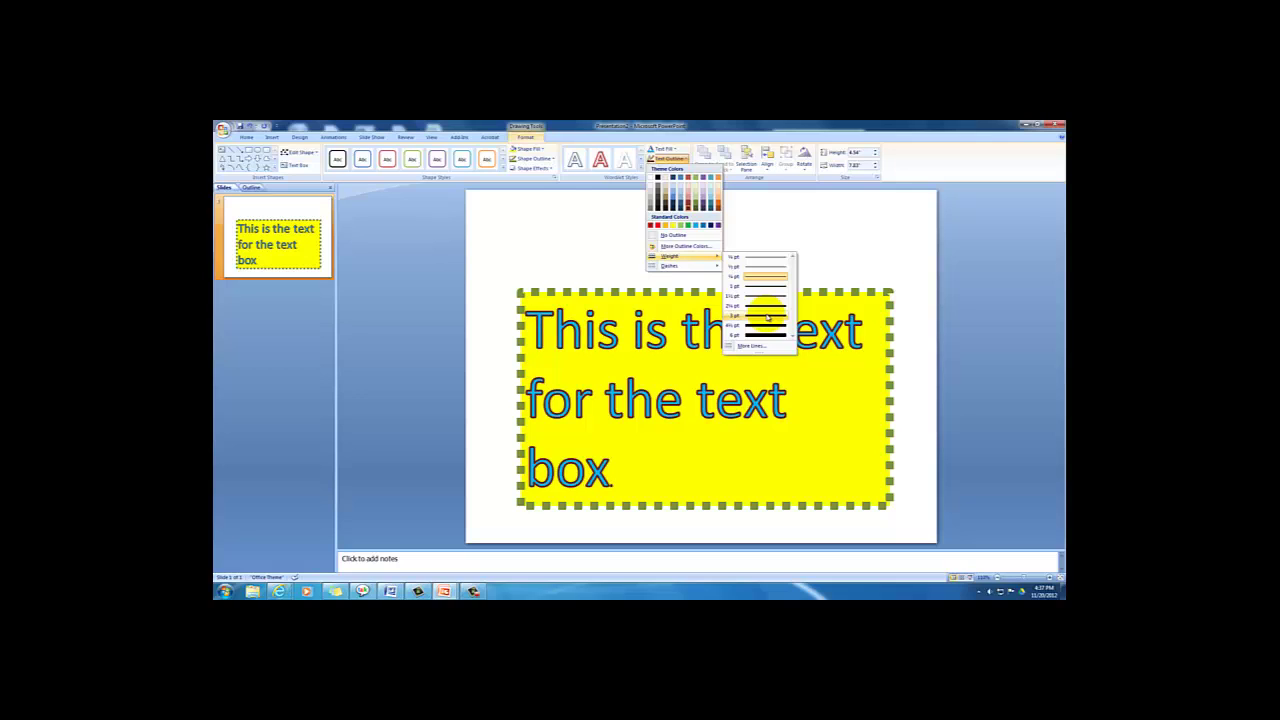
{"action": "left_click", "coordinate": [767, 316]}
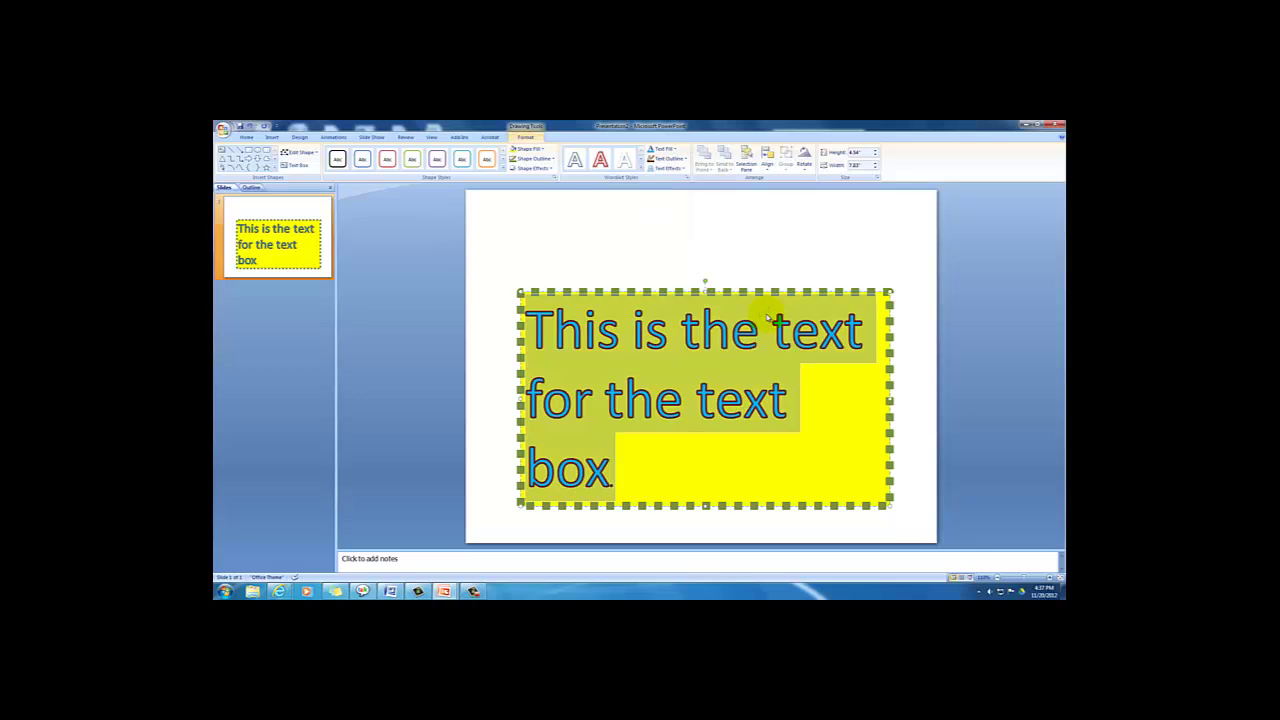
{"action": "left_click", "coordinate": [670, 177]}
Make the text outline Round Dot dashes.
{"action": "left_click", "coordinate": [680, 159]}
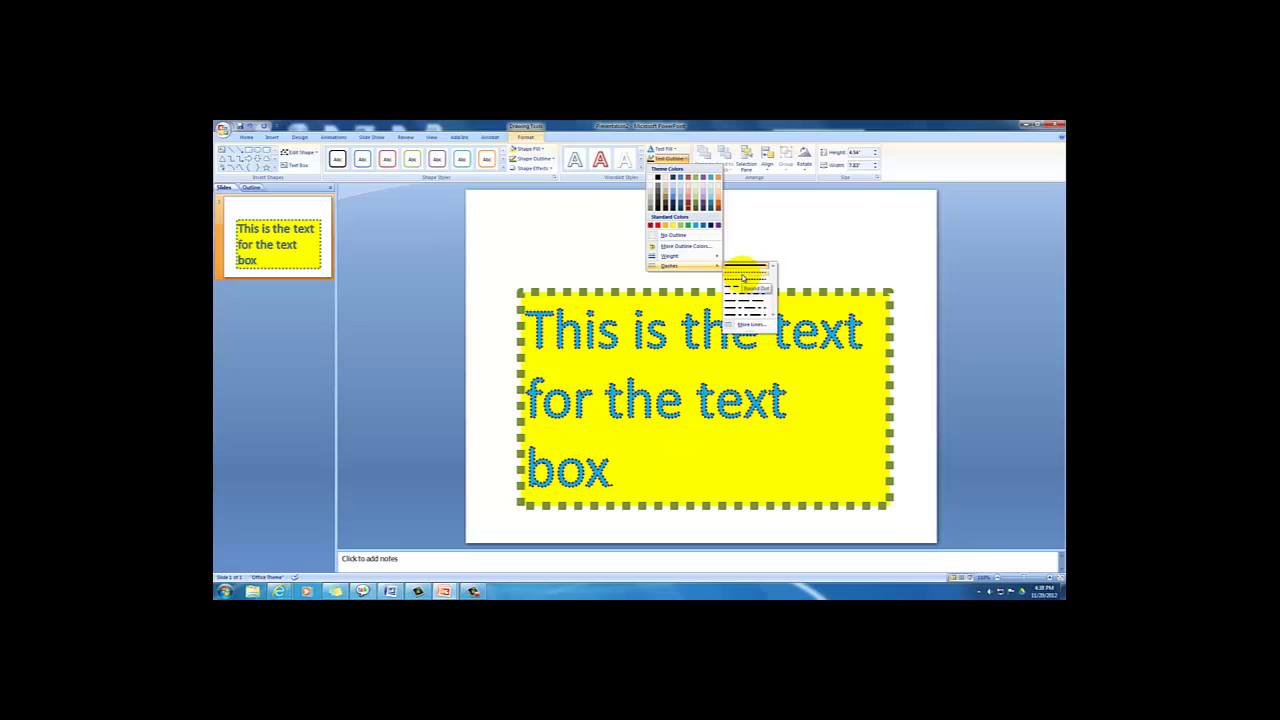
{"action": "left_click", "coordinate": [743, 277]}
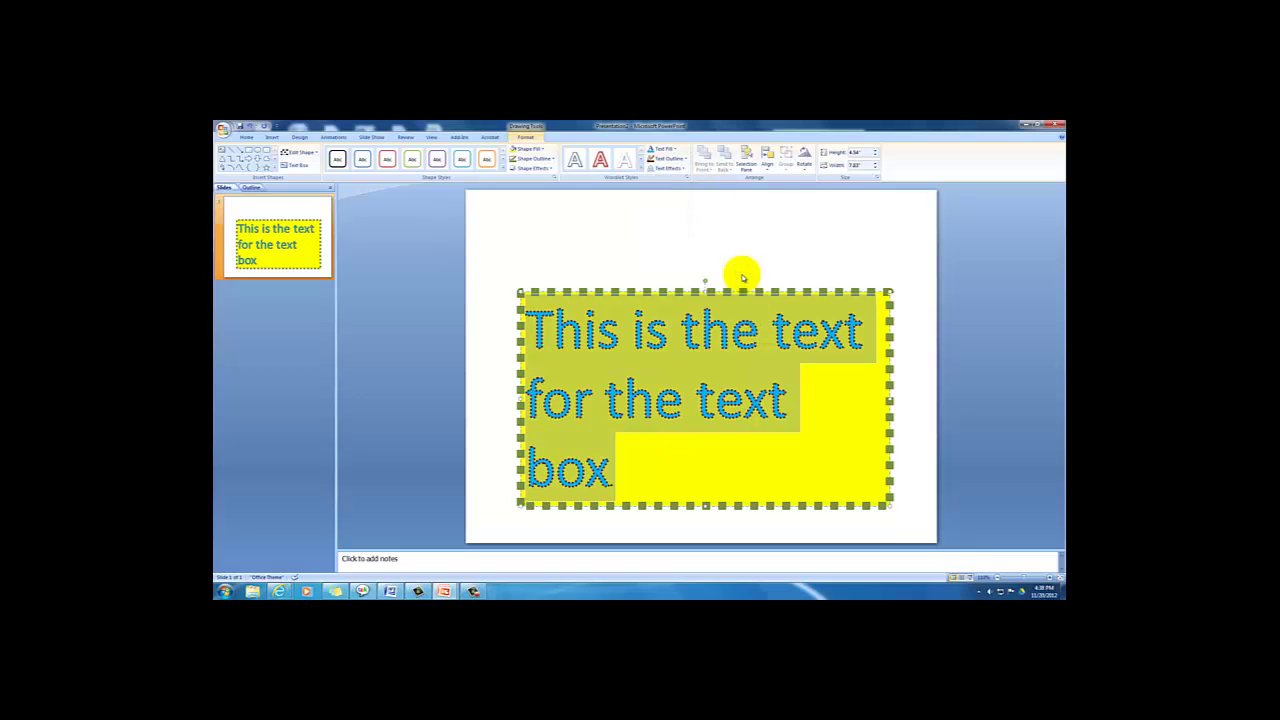
{"action": "left_click", "coordinate": [661, 468]}
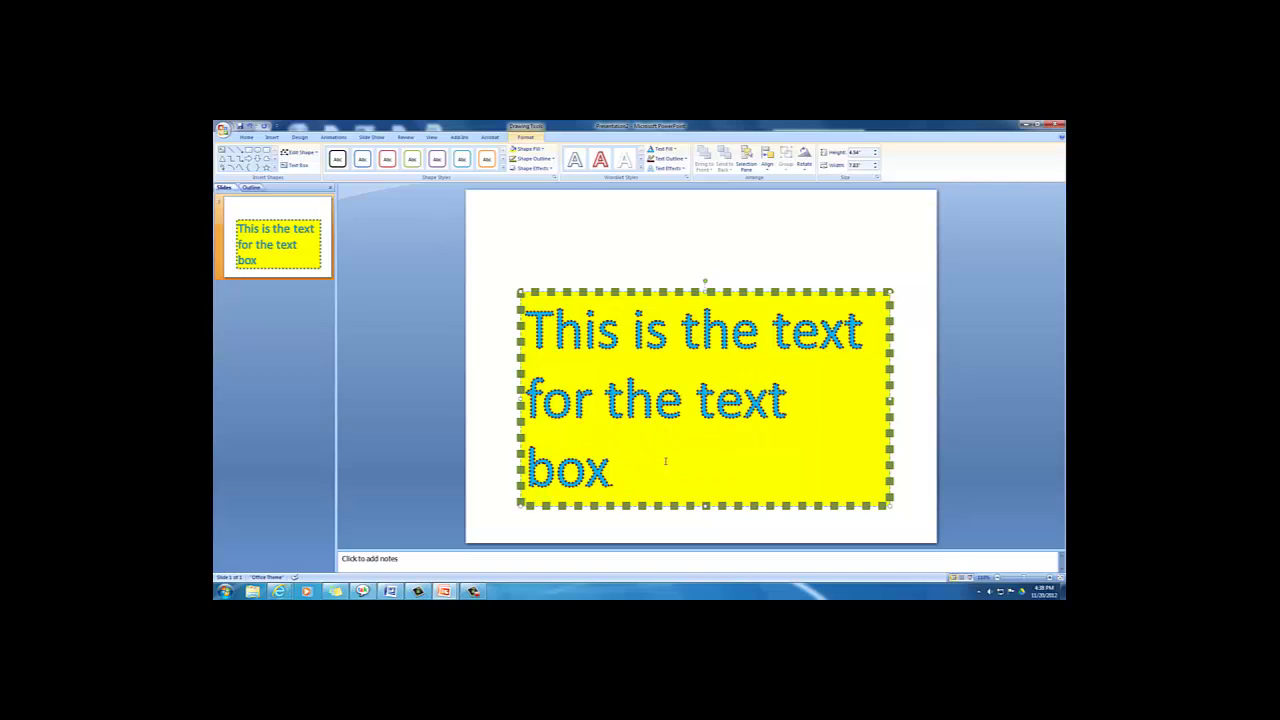
Add a purple accent glow around the yellow text box.
{"action": "left_click", "coordinate": [546, 169]}
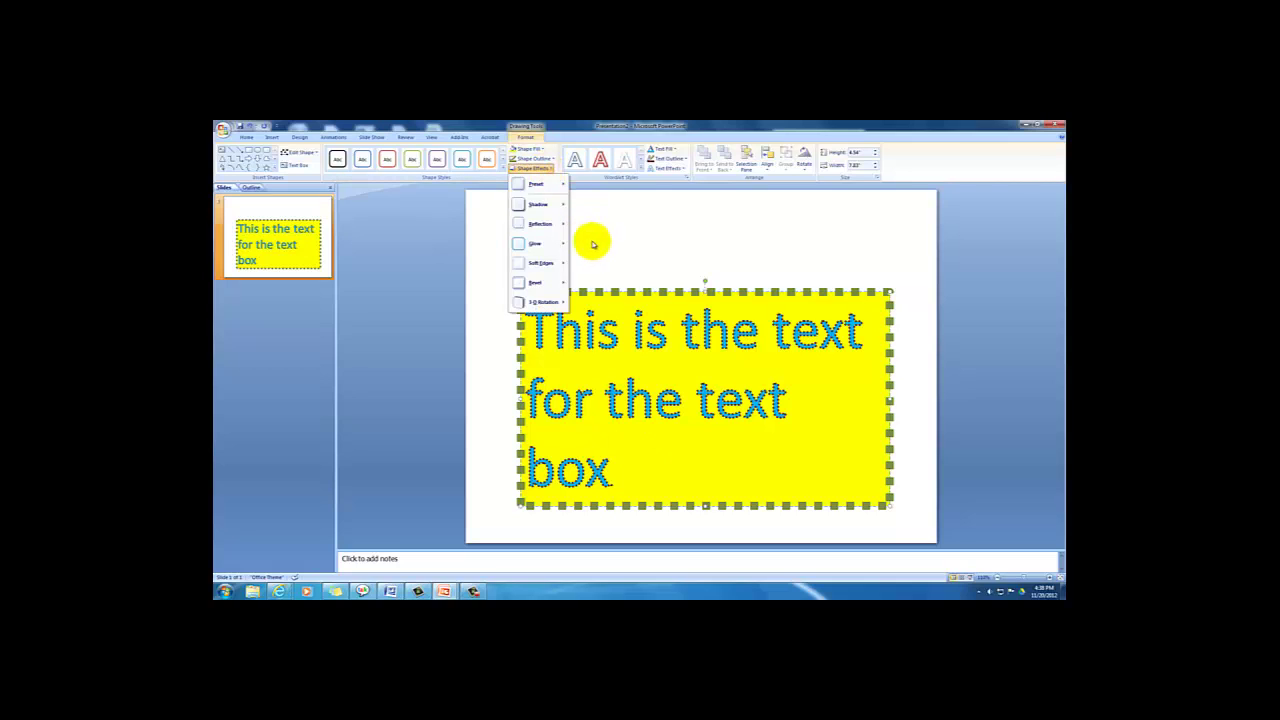
{"action": "mouse_move", "coordinate": [548, 245]}
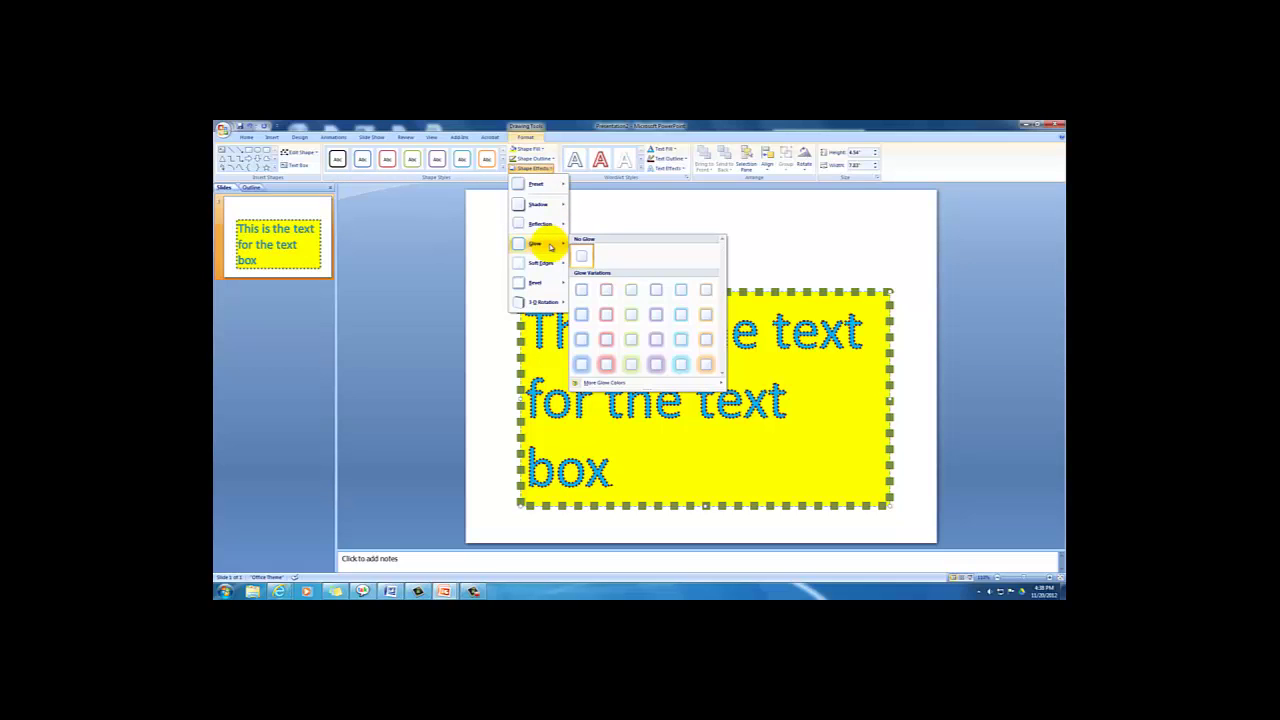
{"action": "left_click", "coordinate": [656, 366]}
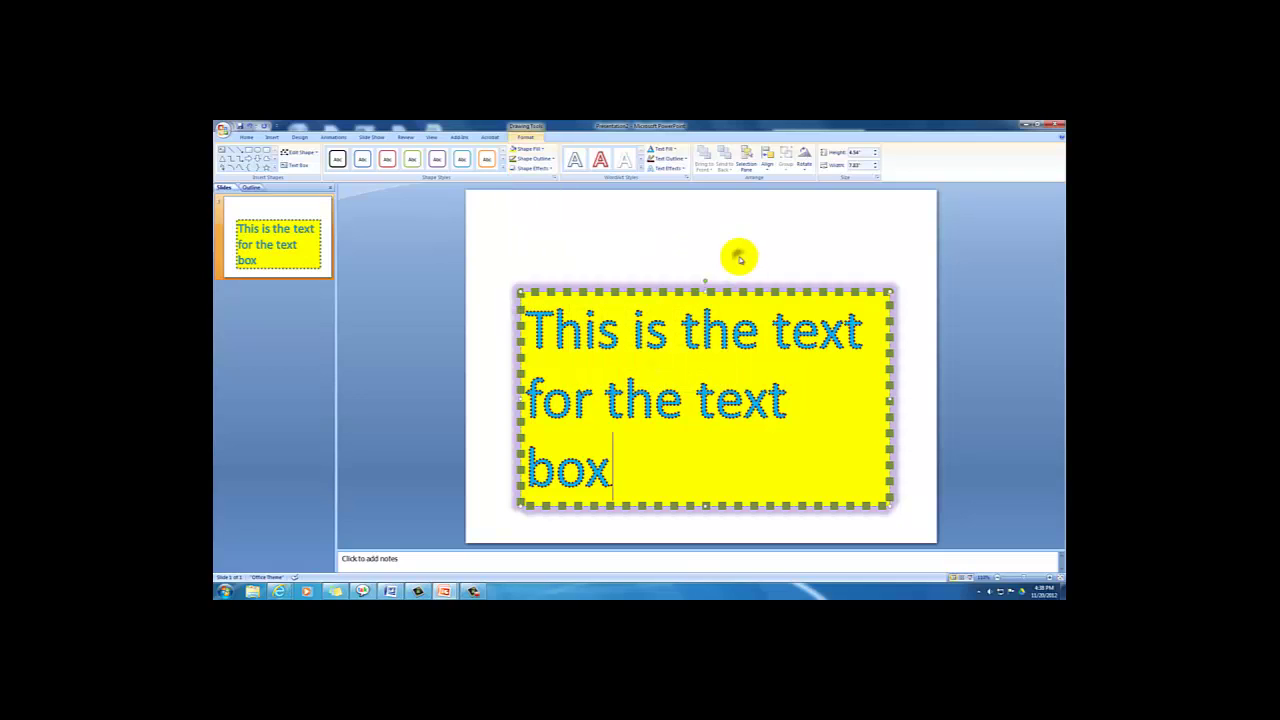
{"action": "left_click", "coordinate": [738, 258]}
Apply a glow variation to all the text in the box.
{"action": "mouse_move", "coordinate": [614, 474]}
{"action": "left_mouse_down"}
{"action": "mouse_move", "coordinate": [626, 472]}
{"action": "mouse_move", "coordinate": [530, 318]}
{"action": "left_mouse_up"}
{"action": "left_click", "coordinate": [683, 170]}
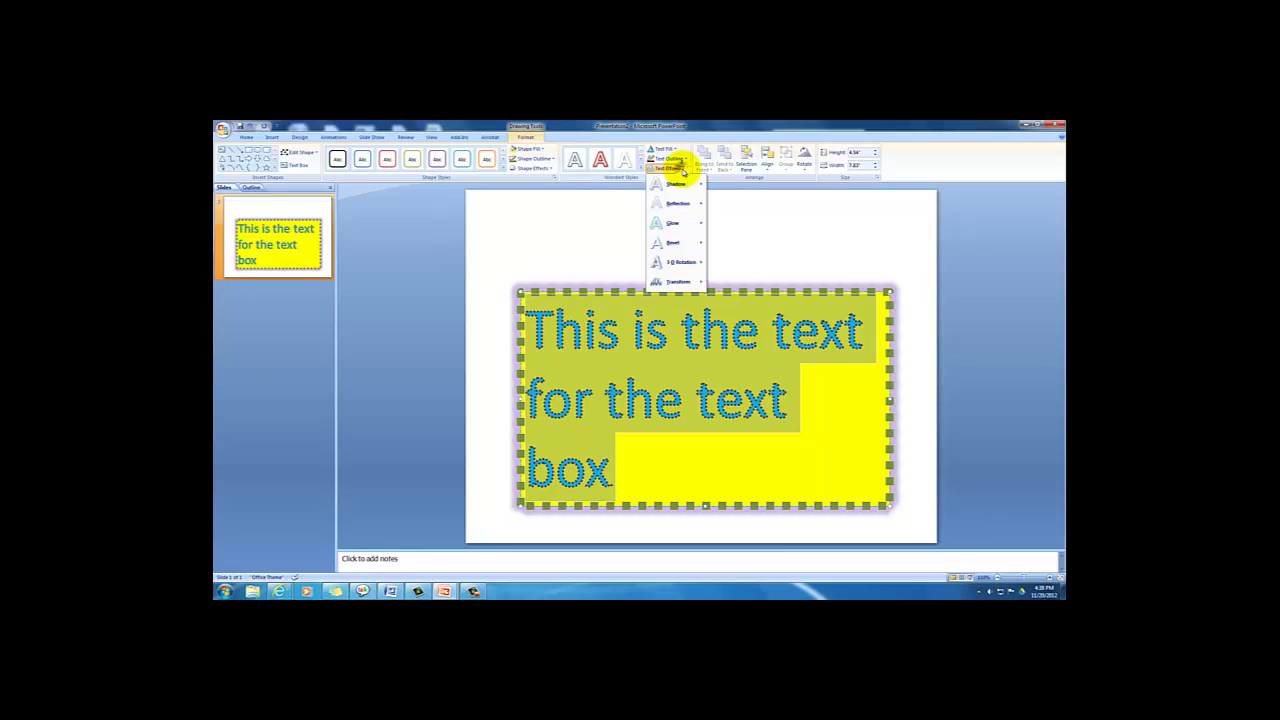
{"action": "mouse_move", "coordinate": [681, 222]}
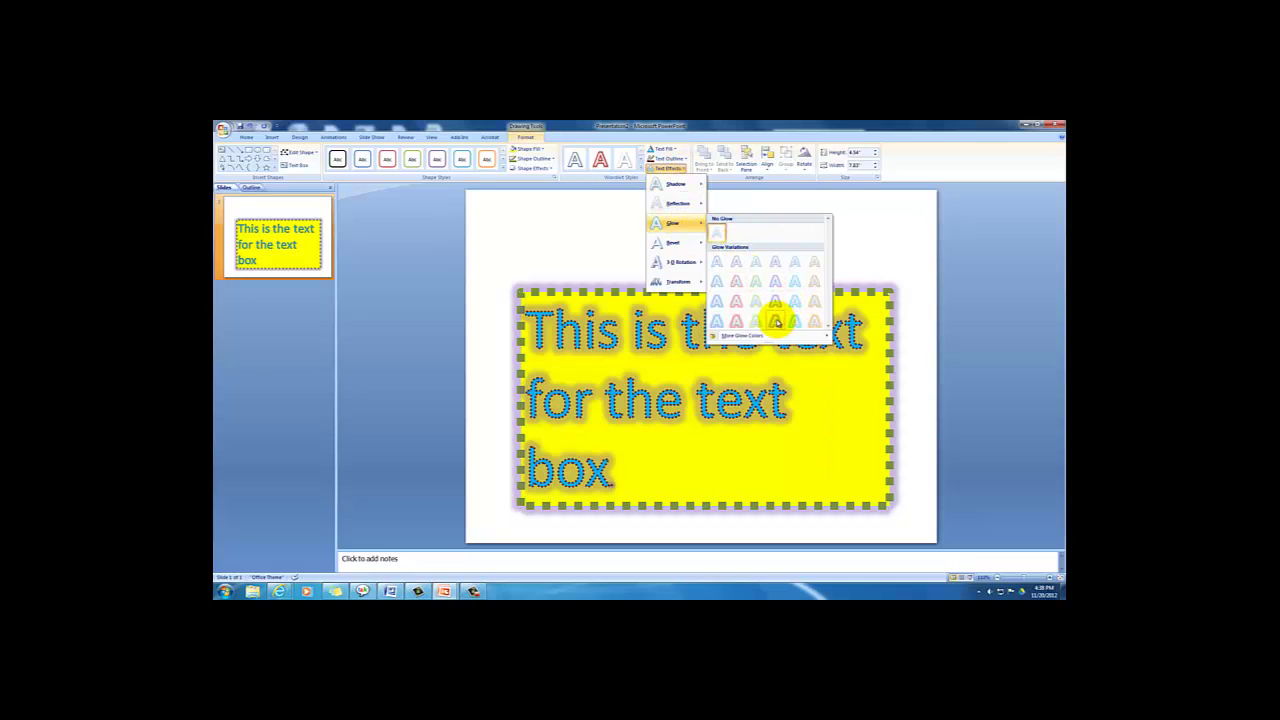
{"action": "left_click", "coordinate": [776, 321]}
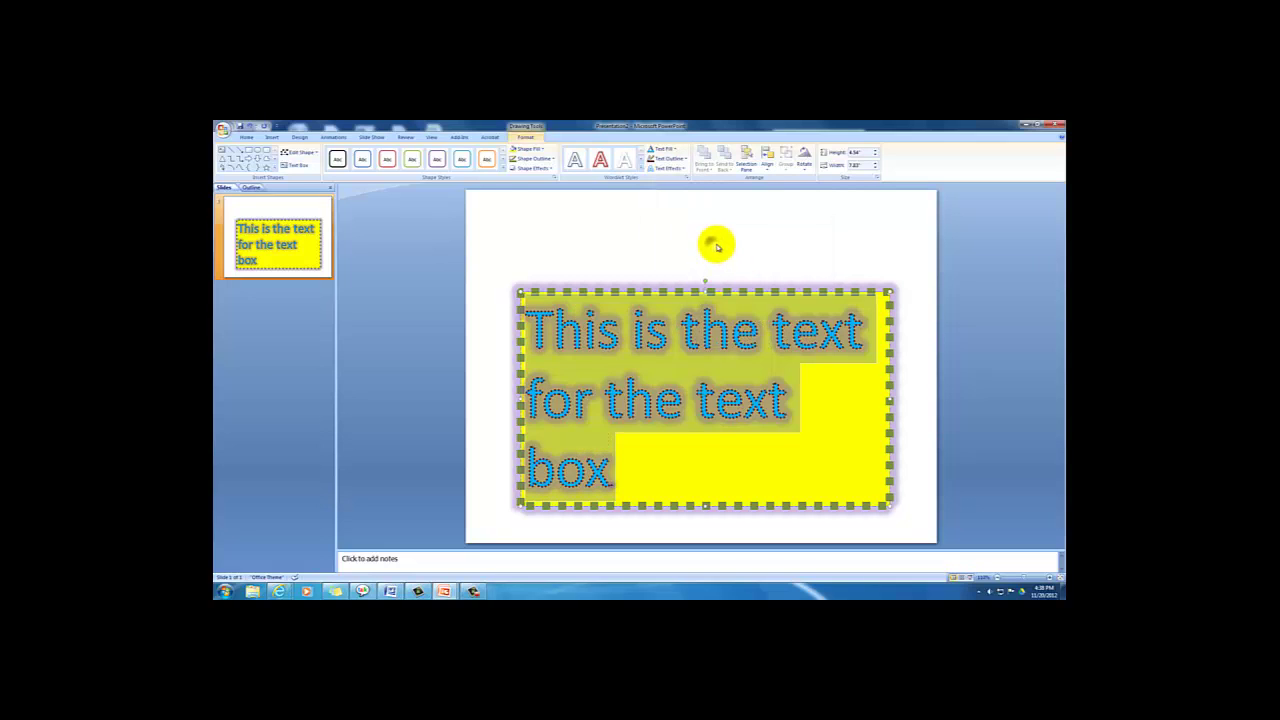
{"action": "left_click", "coordinate": [713, 246]}
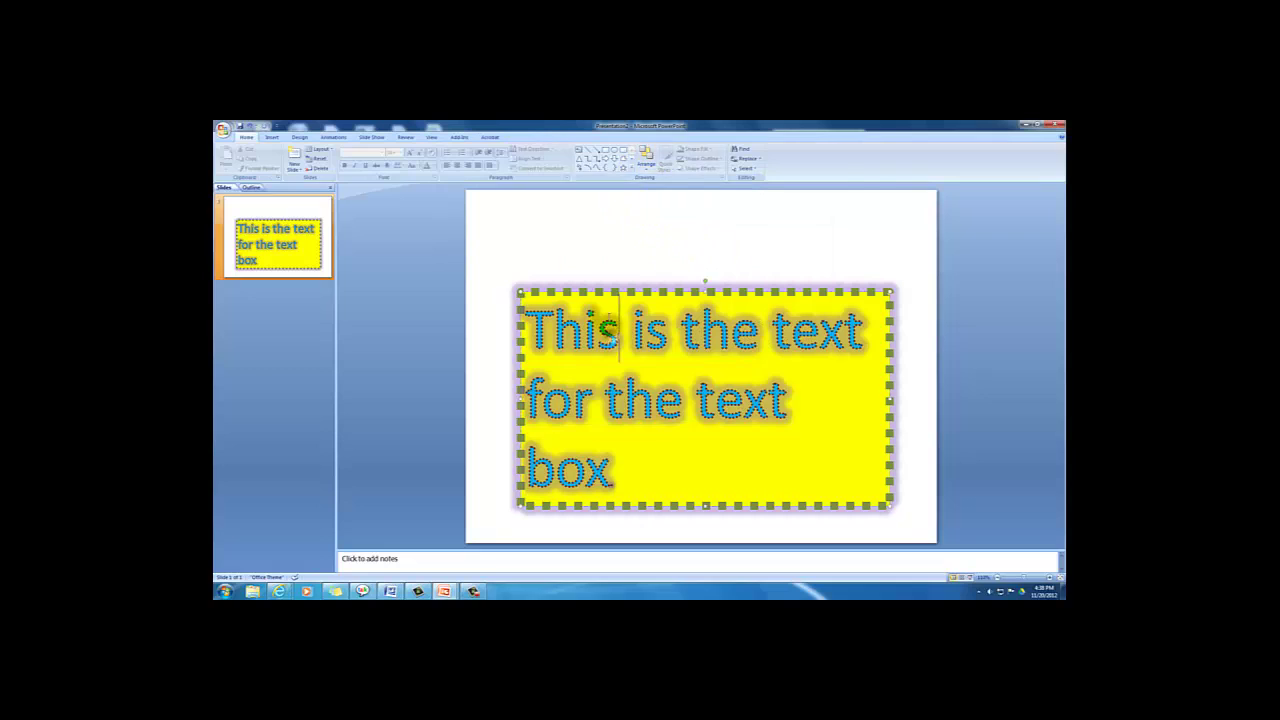
Center-align the three lines of glowing blue text in the box.
{"action": "left_click", "coordinate": [608, 333]}
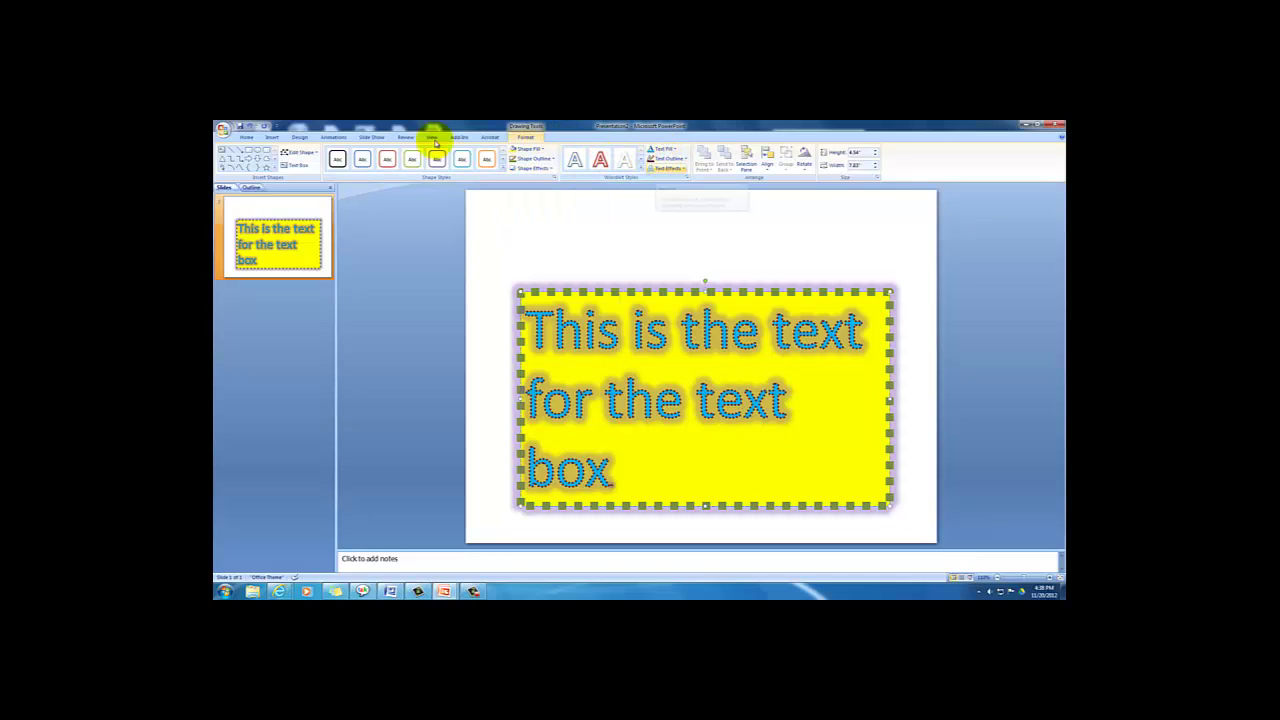
{"action": "left_click", "coordinate": [530, 330], "text": "shift"}
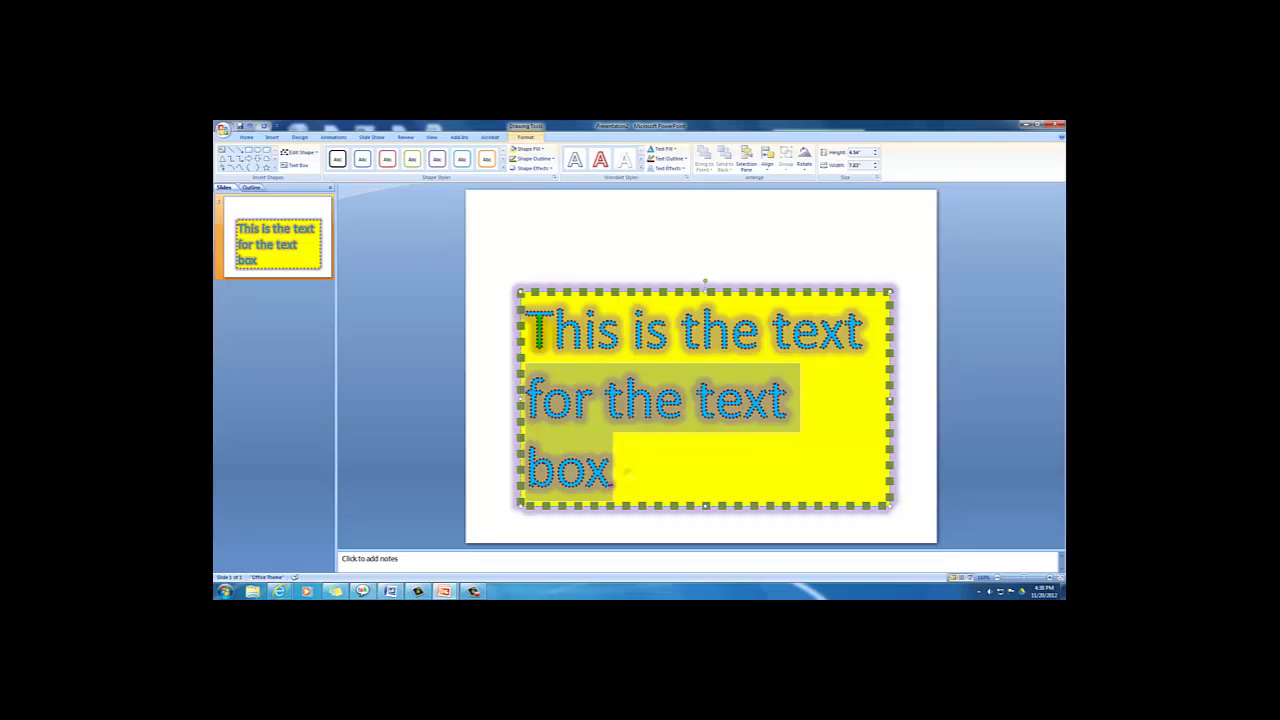
{"action": "left_click", "coordinate": [247, 137]}
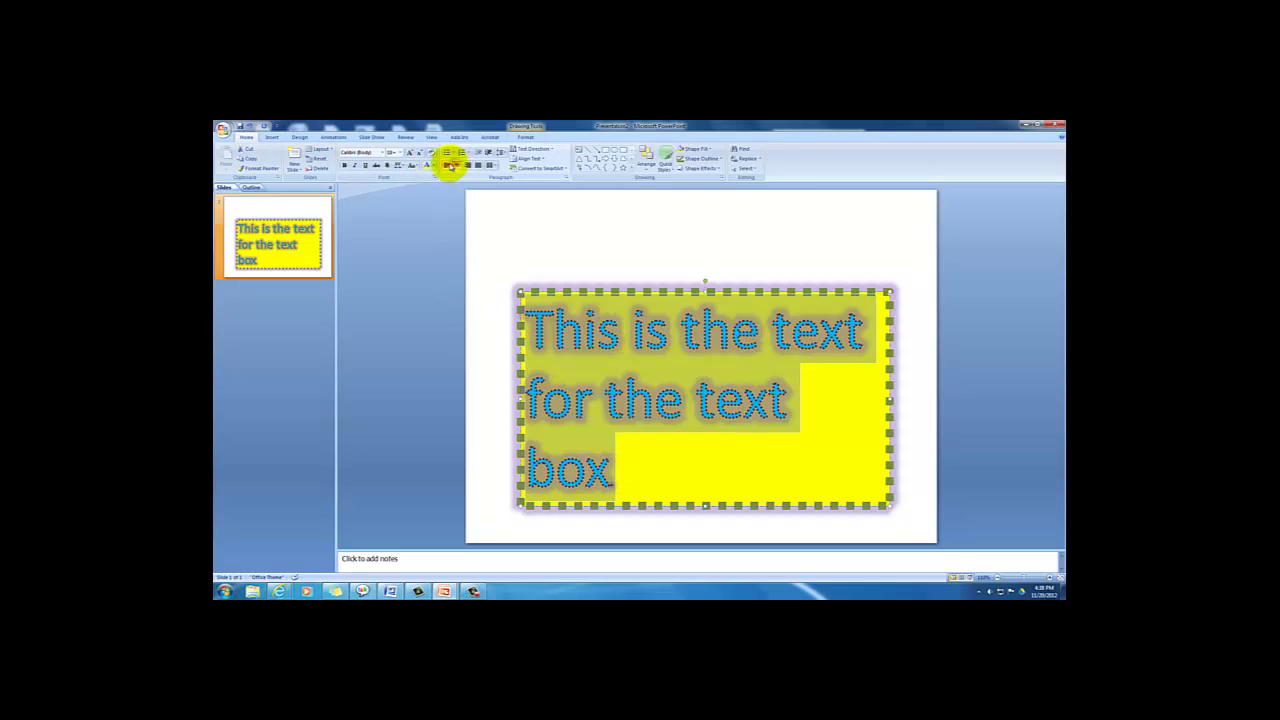
{"action": "left_click", "coordinate": [455, 166]}
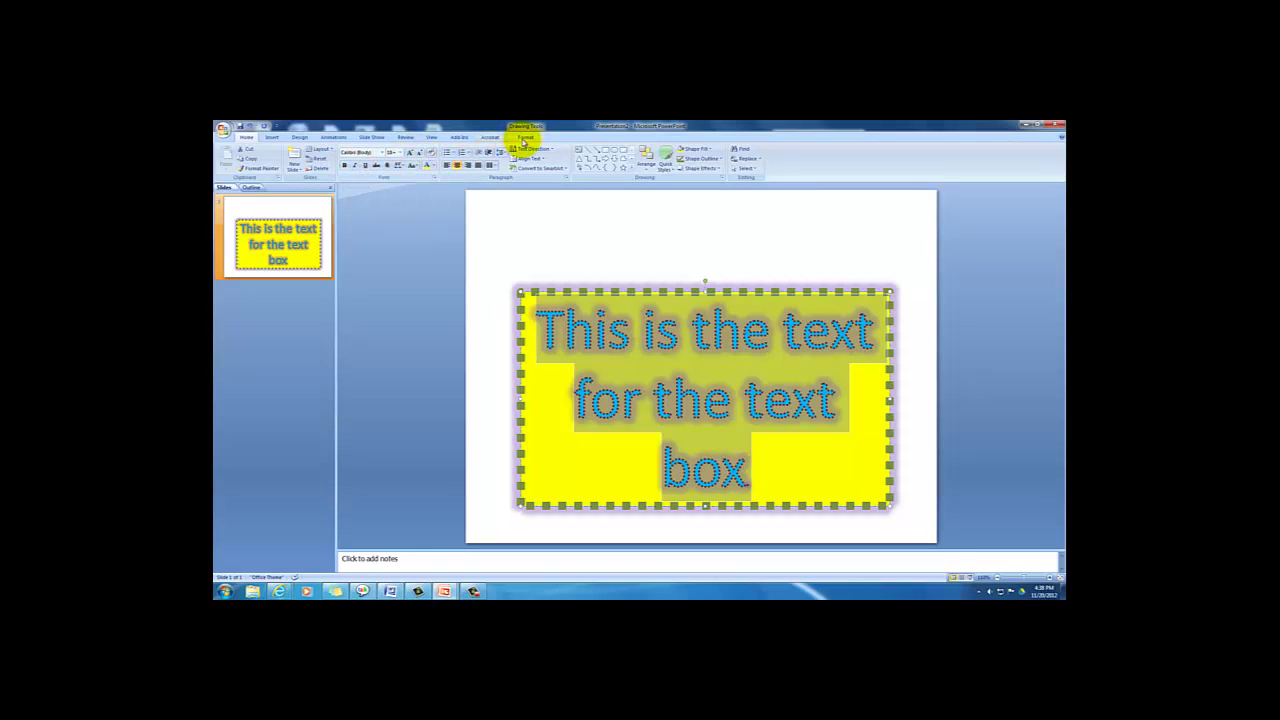
{"action": "left_click", "coordinate": [522, 138]}
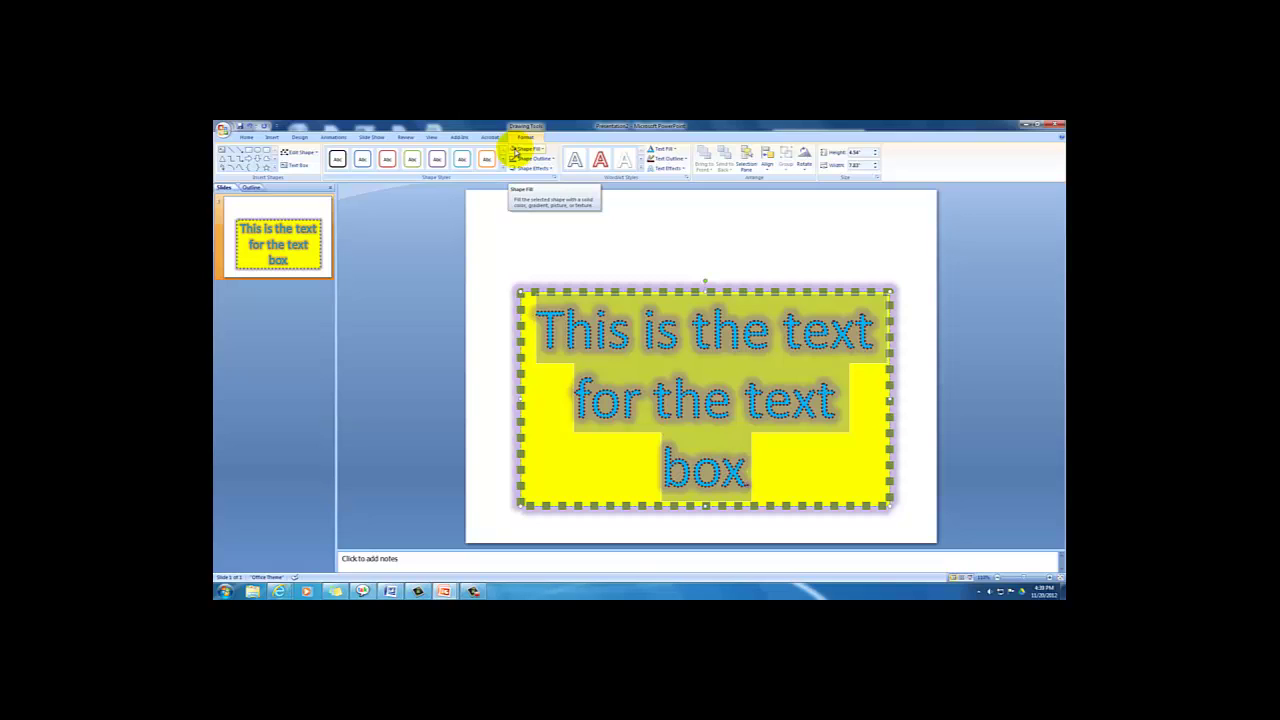
Insert a Text Box and drag it out wide near the top of the slide.
{"action": "left_click", "coordinate": [274, 137]}
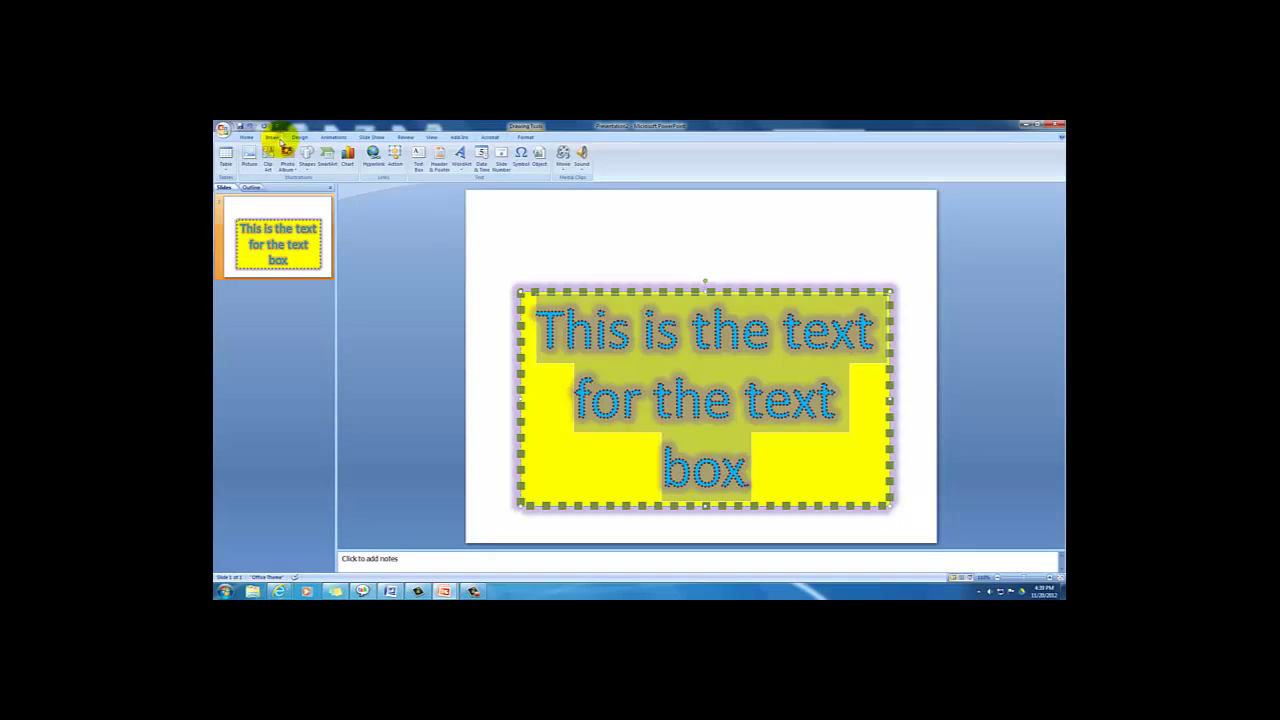
{"action": "left_click", "coordinate": [418, 160]}
{"action": "left_click_drag", "start_coordinate": [503, 209], "coordinate": [655, 249]}
{"action": "left_click_drag", "start_coordinate": [844, 247], "coordinate": [901, 249]}
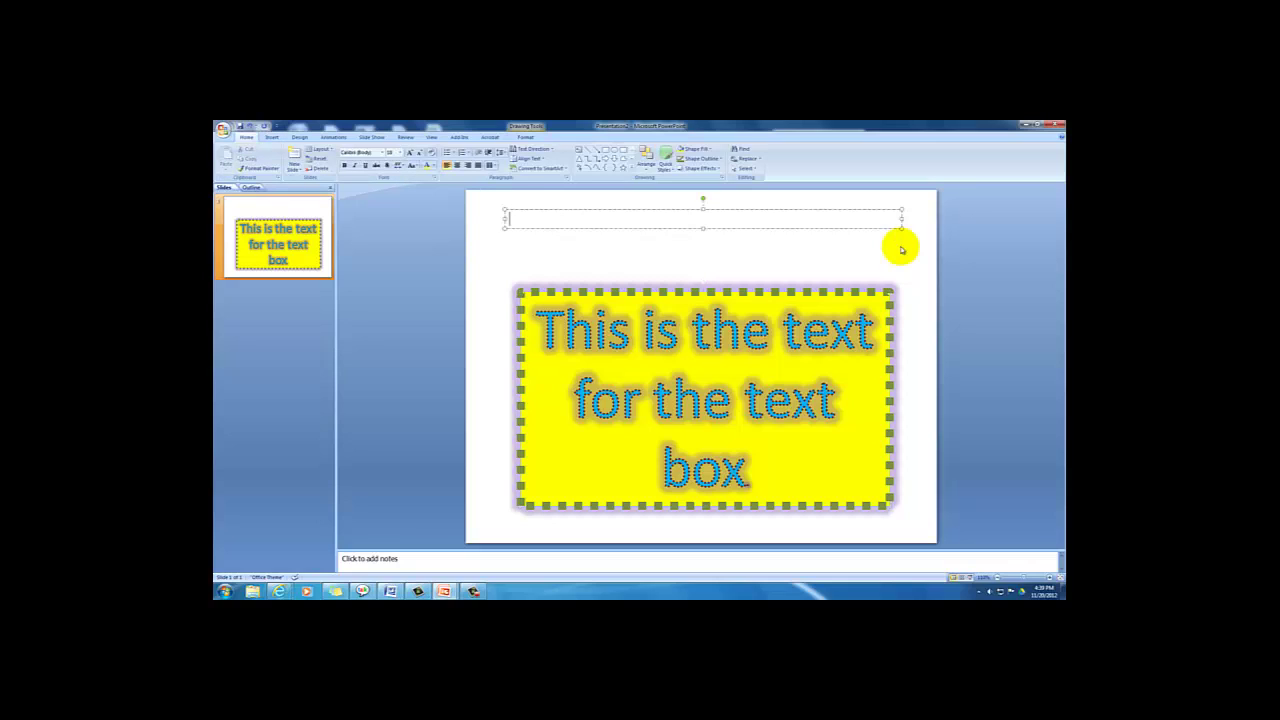